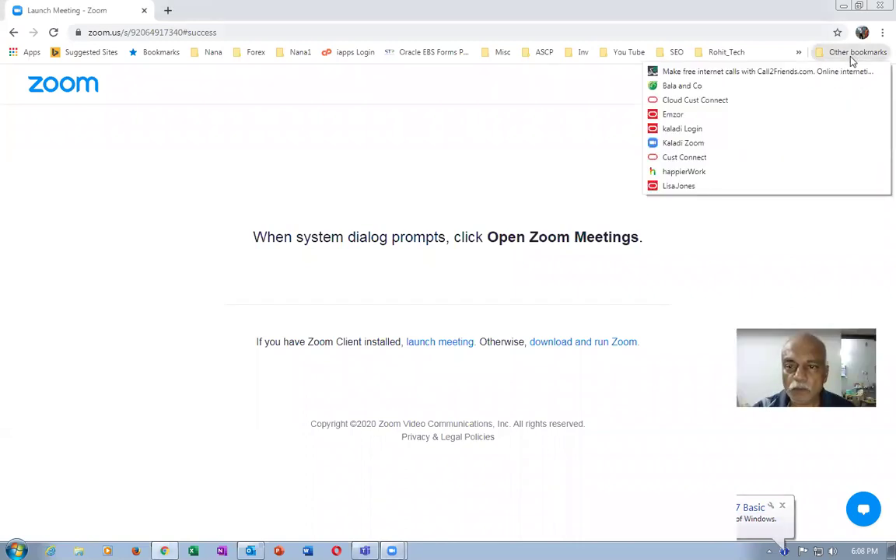
- Open the bookmarked kaladi Login page and sign in as a01_emp1 with the saved account password
left_click(694, 129)
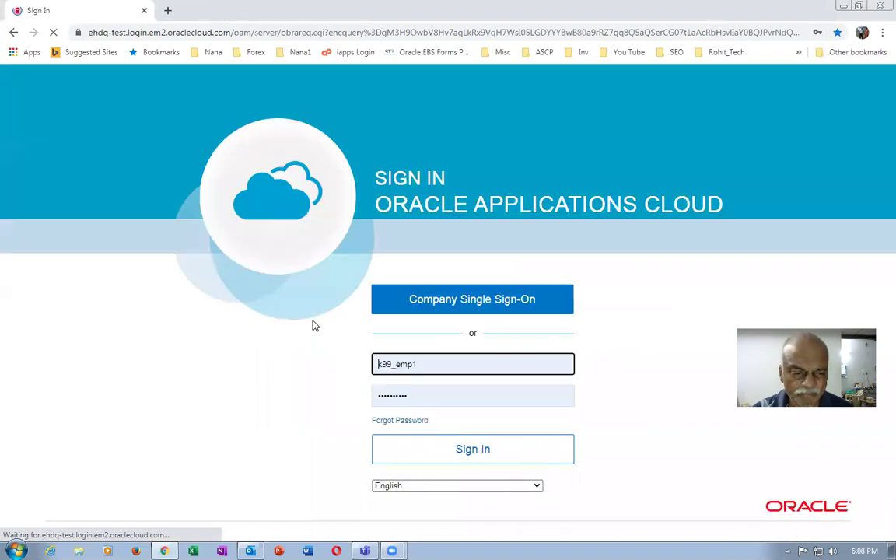
double_click(430, 362)
type("a01")
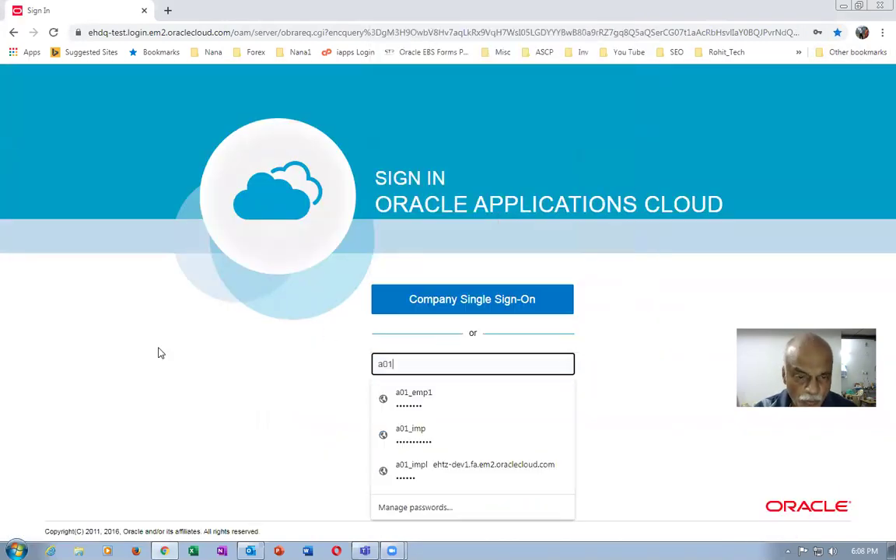
left_click(413, 397)
left_click(469, 459)
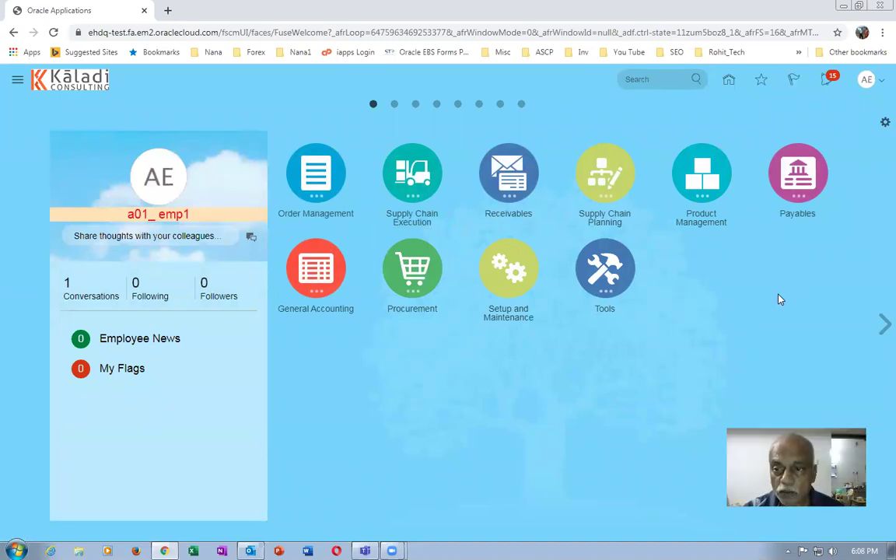
- Go to Setup and Maintenance and open its task search page
left_click(867, 81)
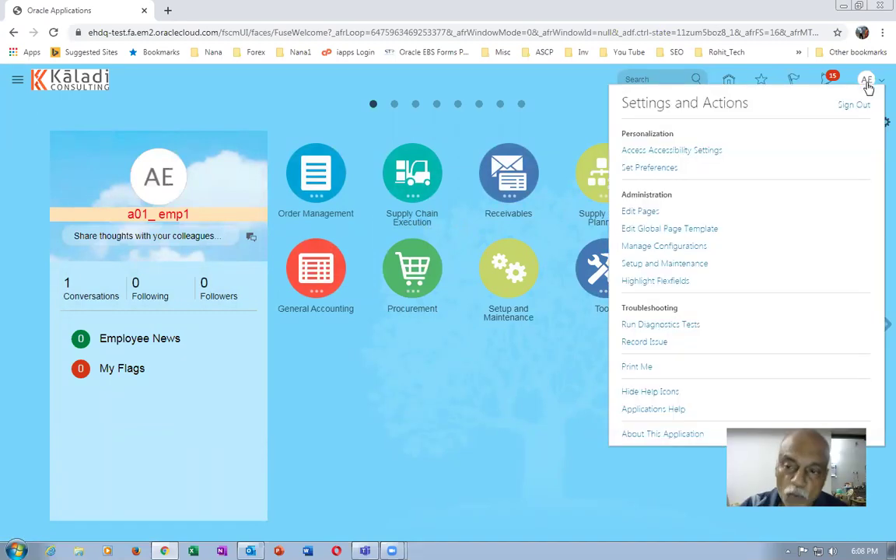
left_click(697, 266)
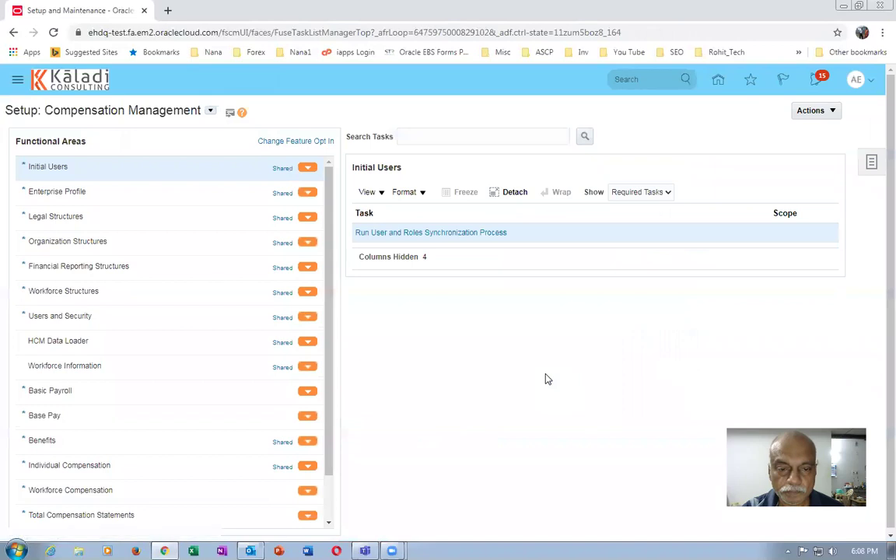
left_click(866, 165)
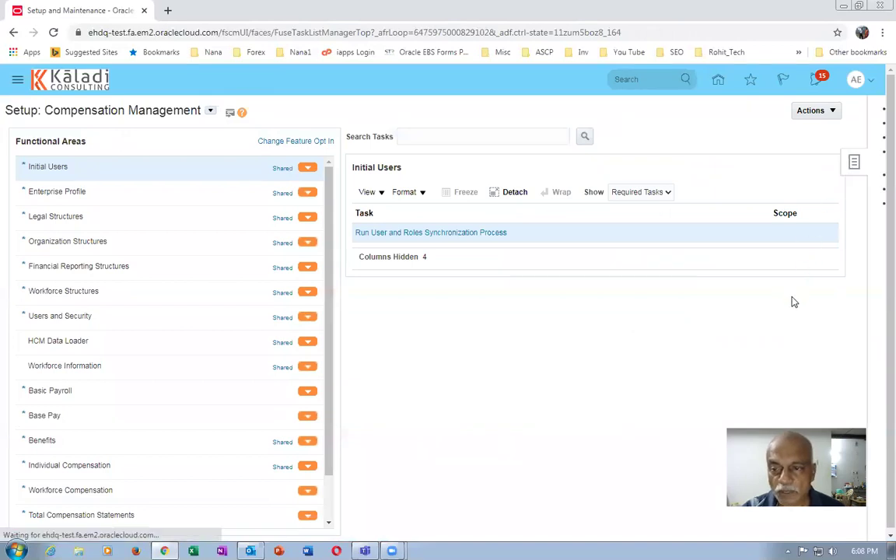
left_click(768, 208)
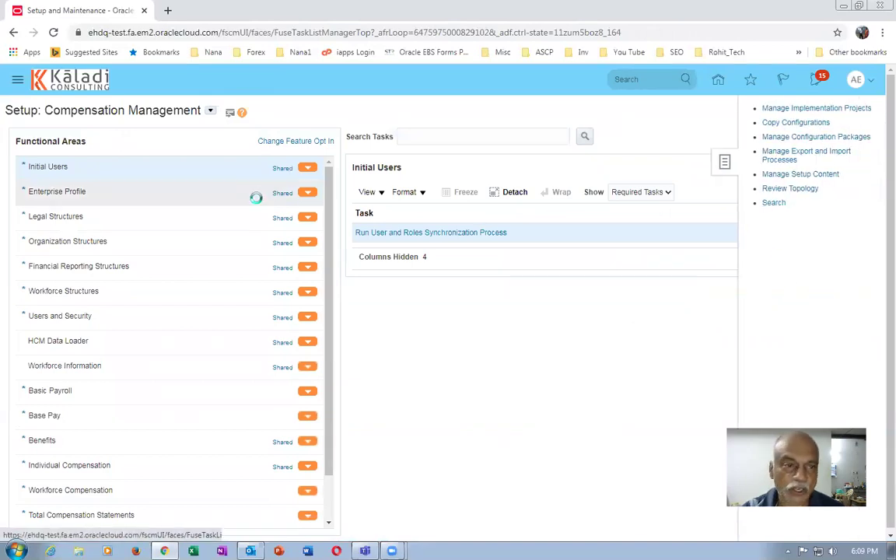
- Search the setup tasks for man%sub%loca%
left_click(266, 136)
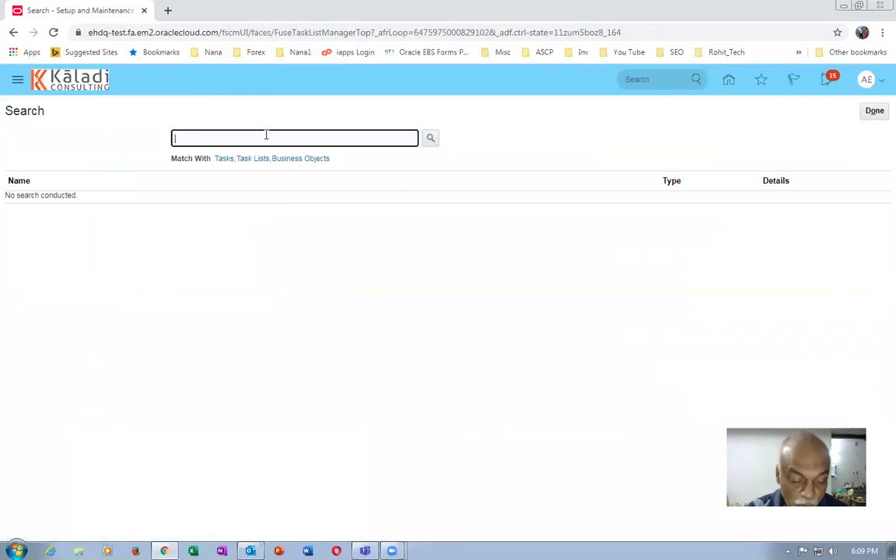
type("man%sub")
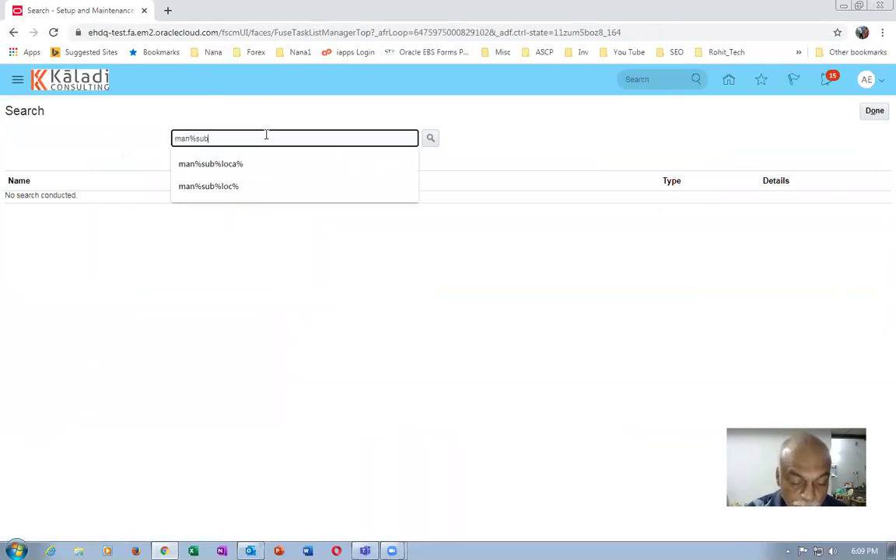
type("%loca%")
key("Return")
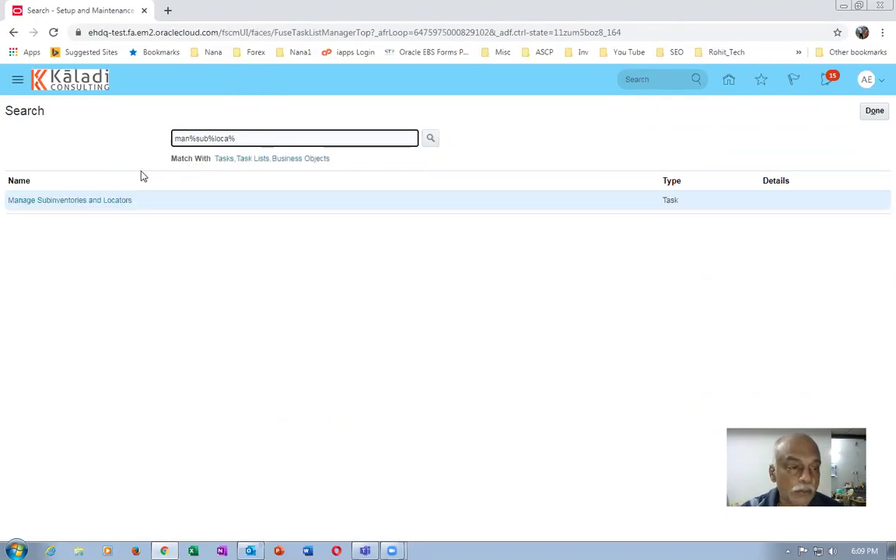
- Open the Manage Subinventories and Locators task for organization M202
left_click(84, 200)
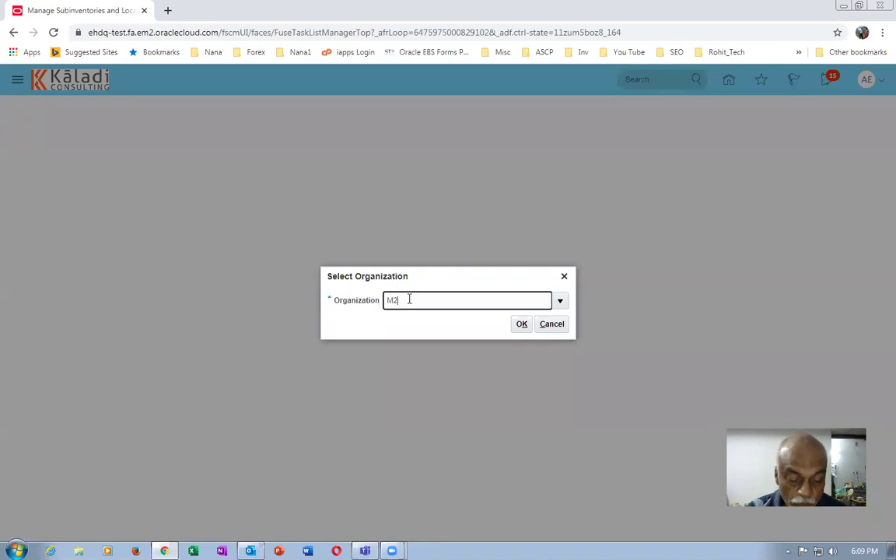
key("Tab")
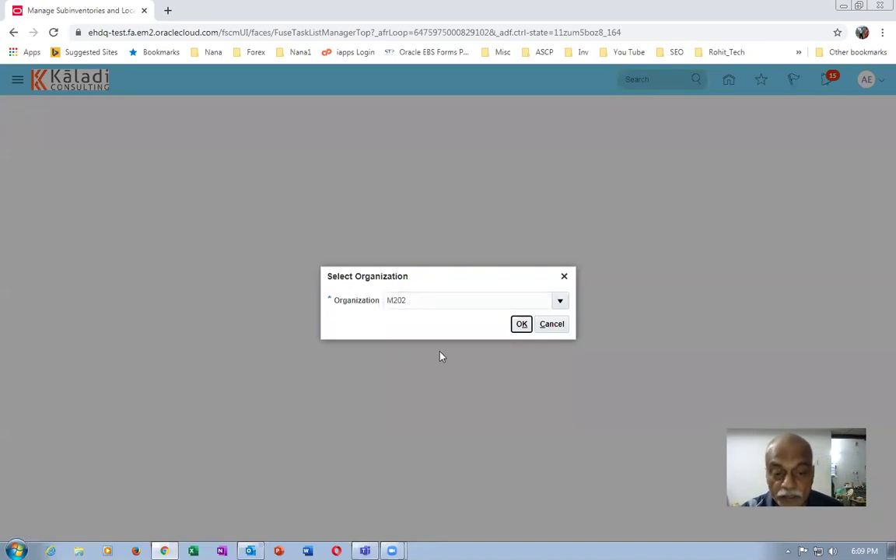
left_click(523, 323)
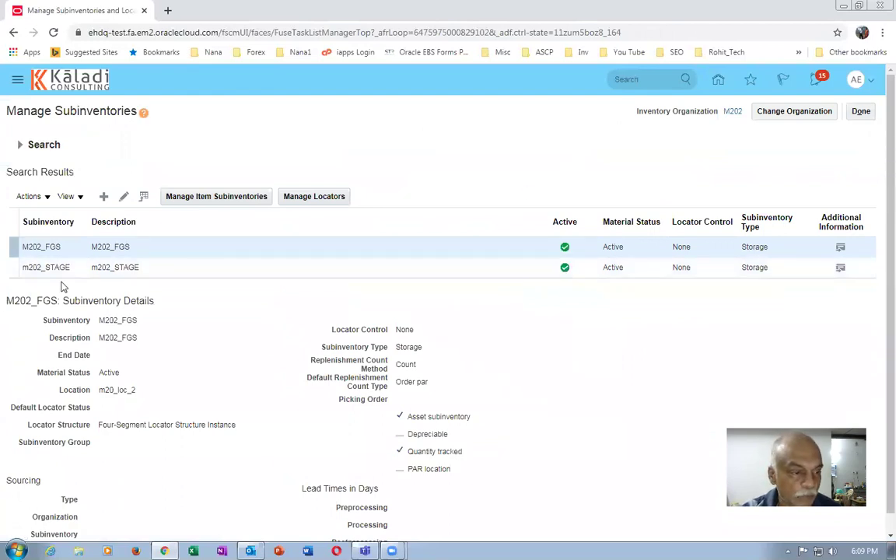
- Start a new subinventory named M202_Sub1 and reuse the name M202_Sub1 as its description
left_click(107, 198)
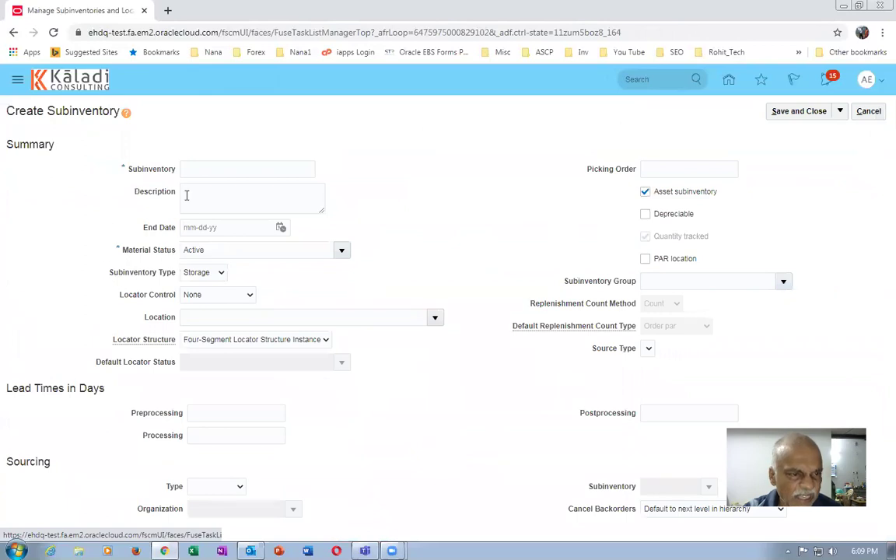
left_click(200, 169)
type("M")
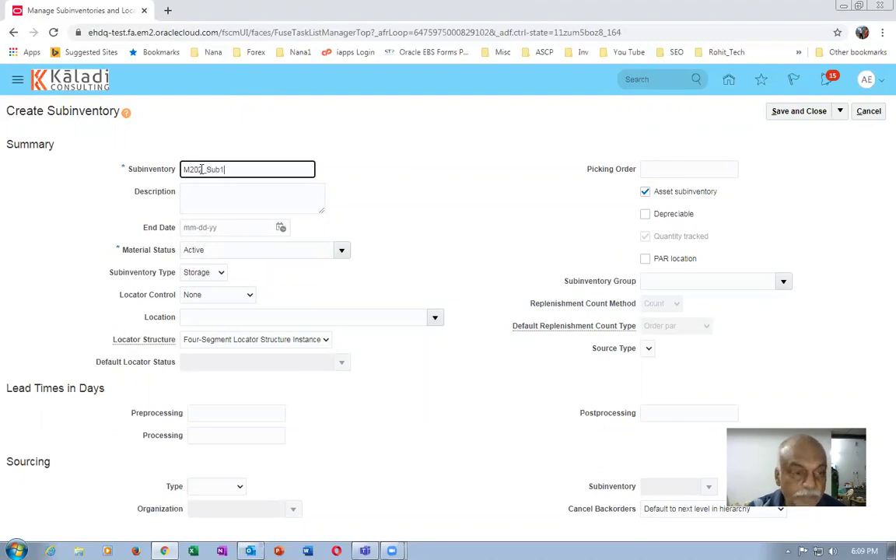
type("202_Sub1")
left_click_drag(236, 172, 193, 184)
key("ctrl+c")
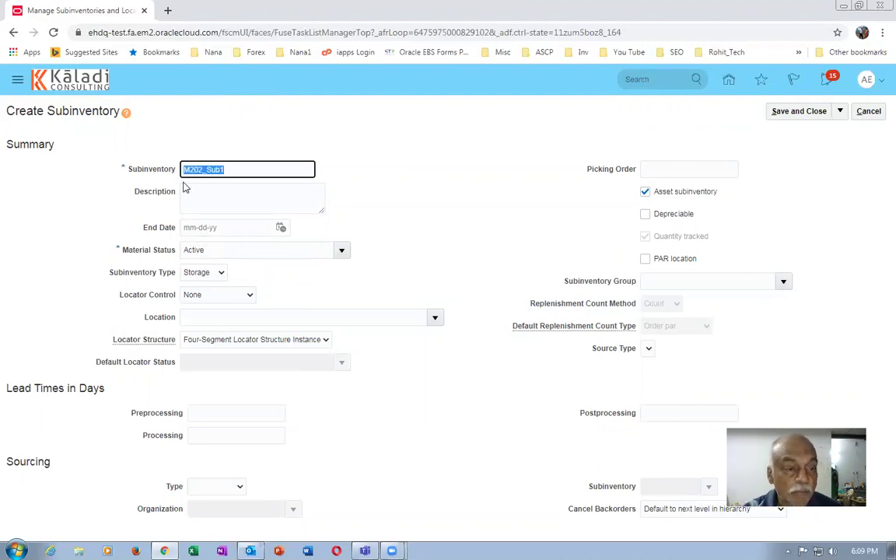
left_click(223, 198)
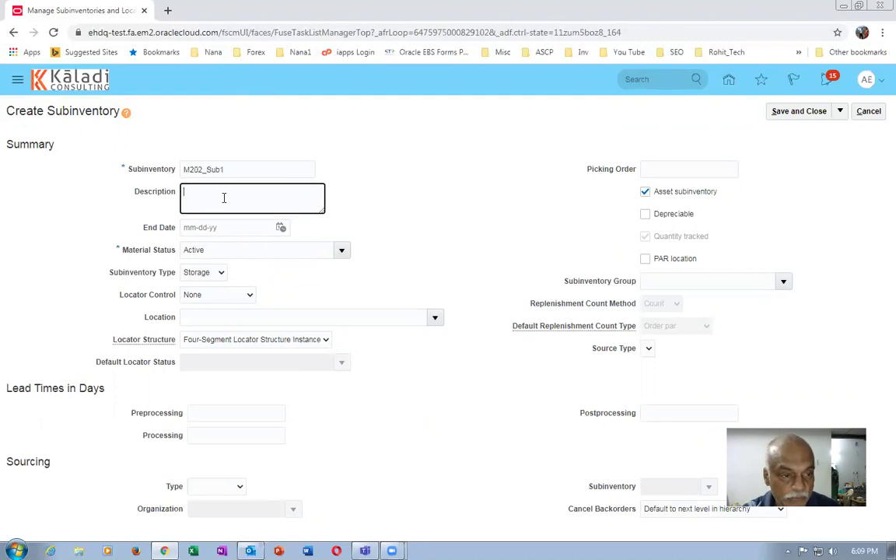
key("ctrl+v")
- Set the new subinventory's location to m20_loc_2, then save and close it
left_click(205, 317)
type("m20")
key("Tab")
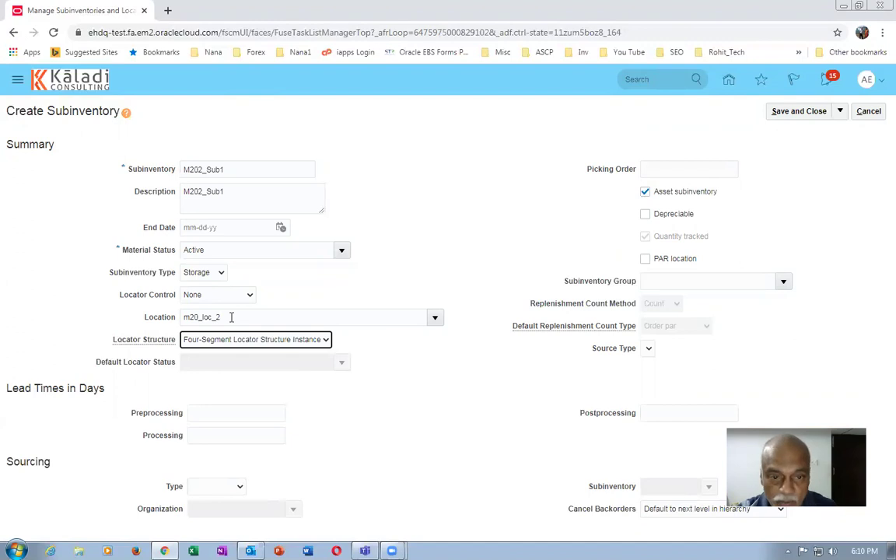
left_click(447, 187)
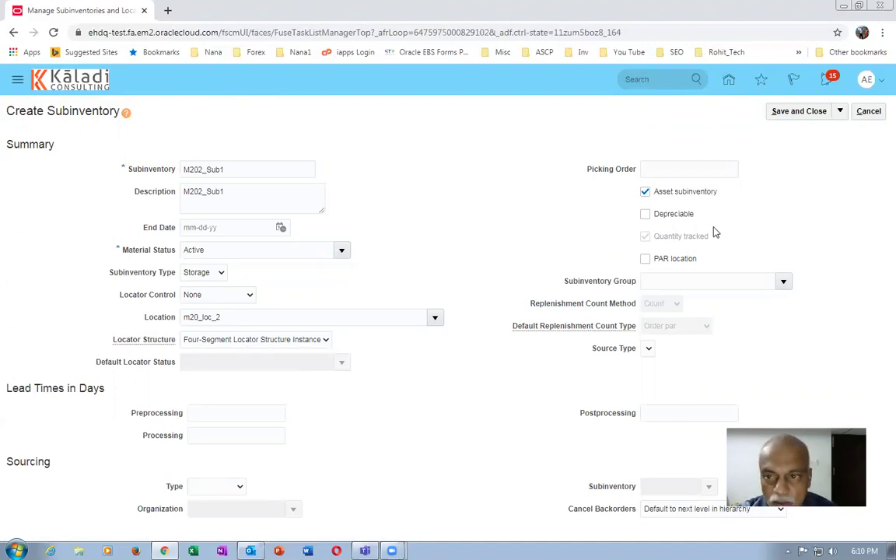
left_click(794, 112)
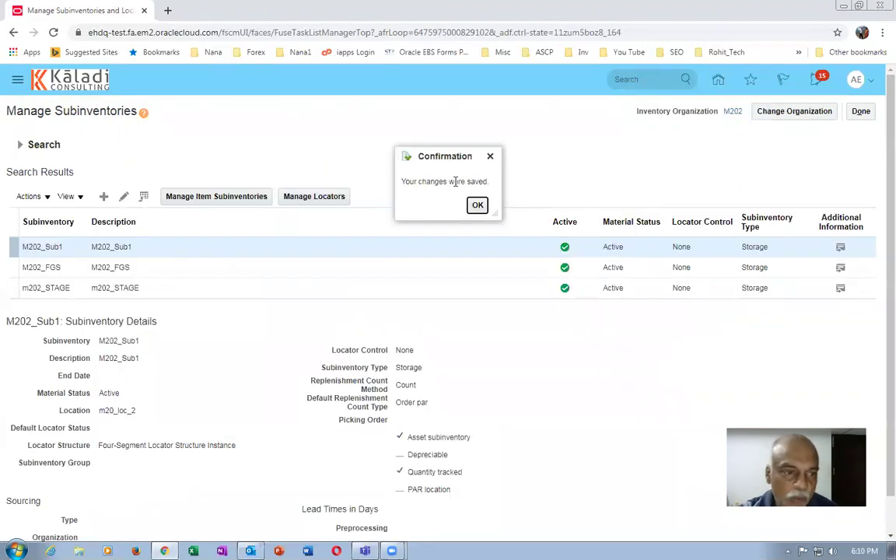
left_click(475, 205)
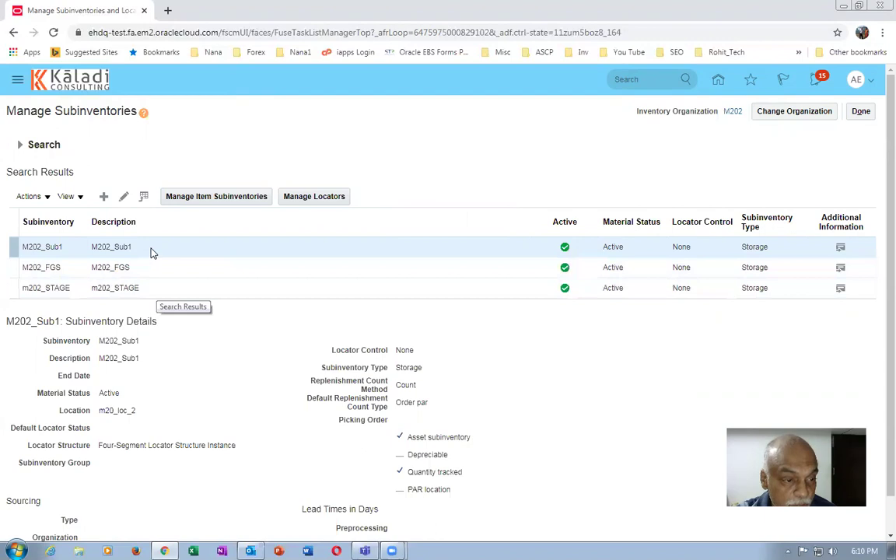
- Return to the setup task search, look up man%inter%sub%, and open the Manage Intersubinventory Parameters task
left_click(860, 111)
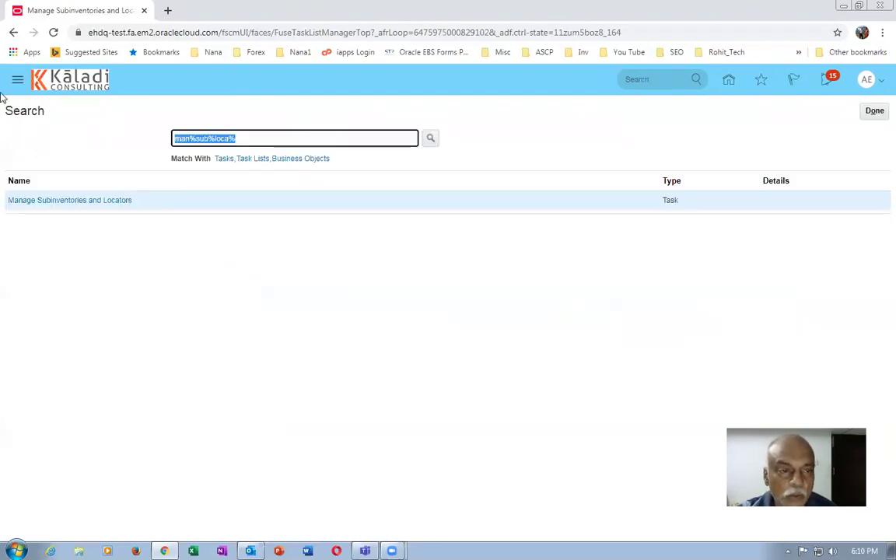
type("man%")
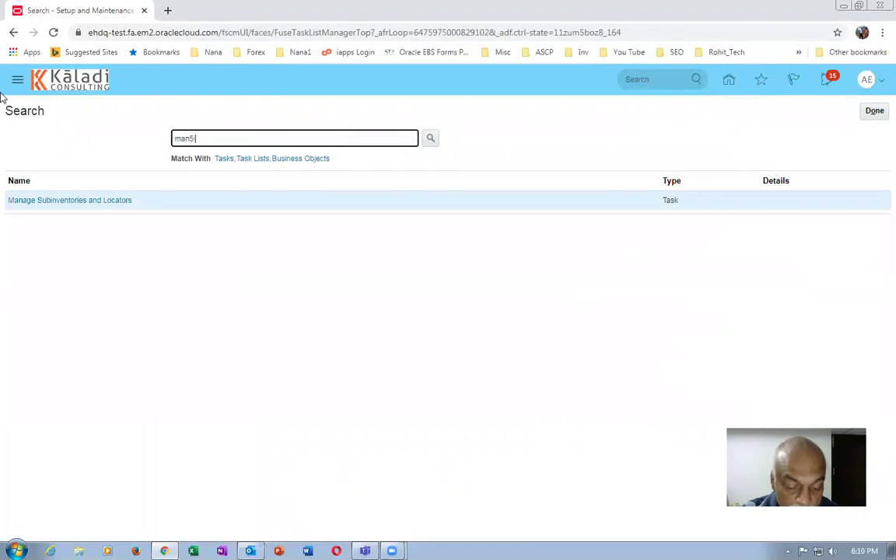
type("inter%su")
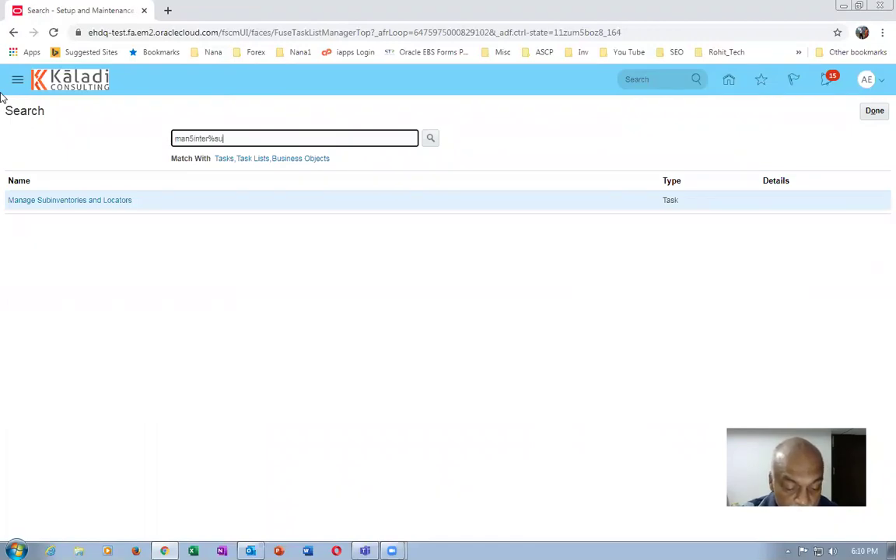
type("b%")
key("Return")
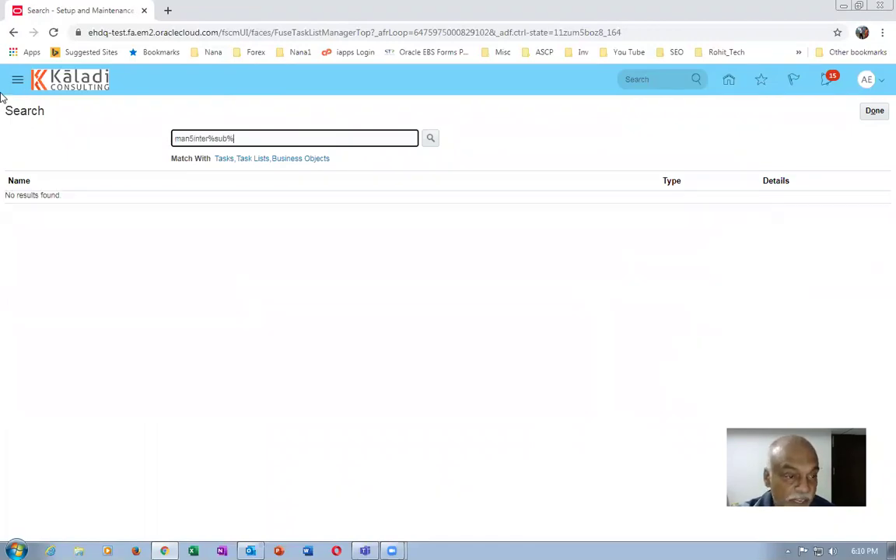
left_click(187, 139)
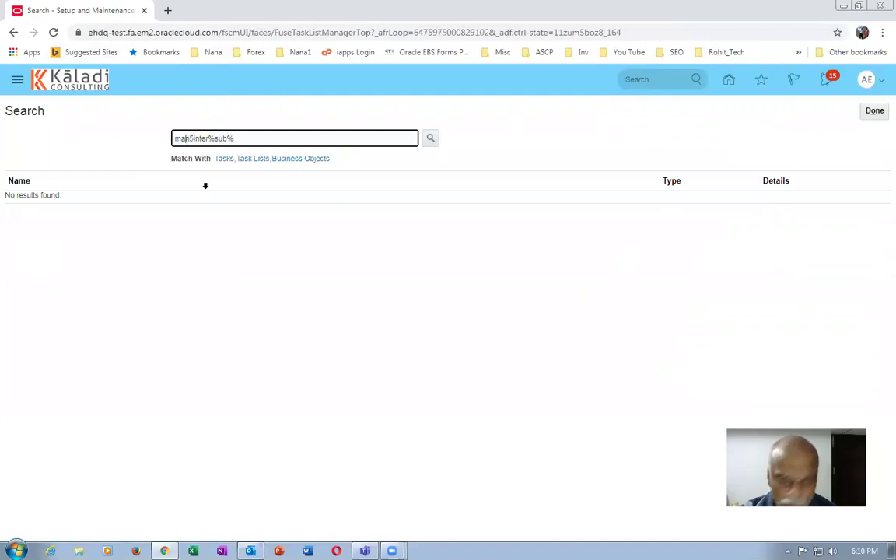
key("Delete")
type("%")
key("Return")
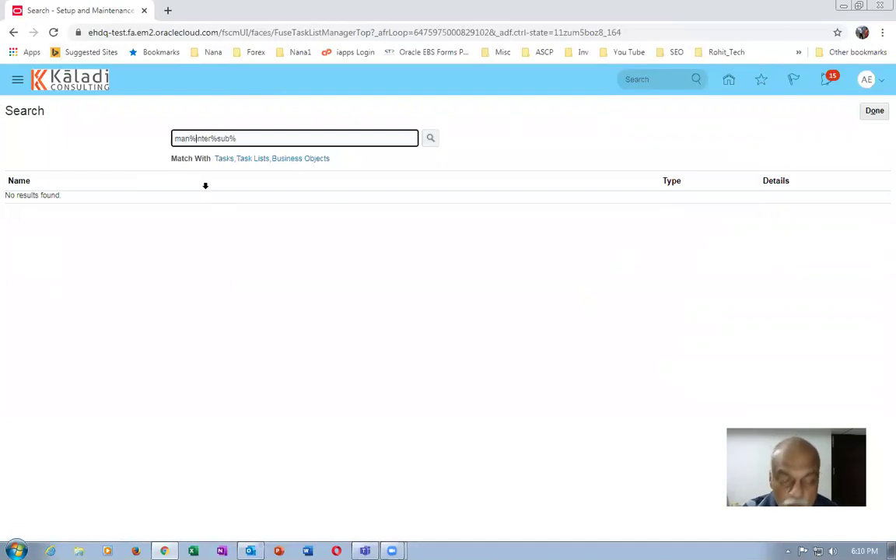
left_click(65, 202)
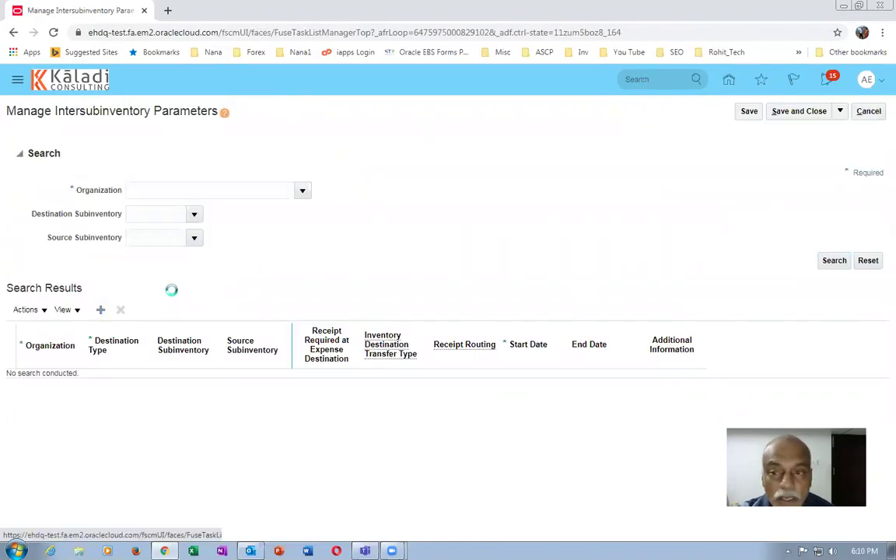
- Add an intersubinventory parameter row for organization M202 with destination type Inventory
left_click(35, 384)
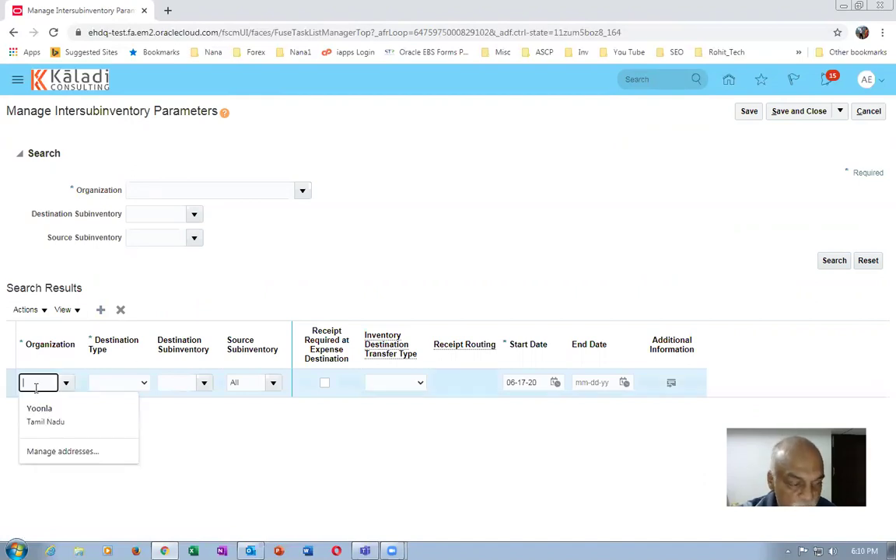
type("M202")
key("Tab")
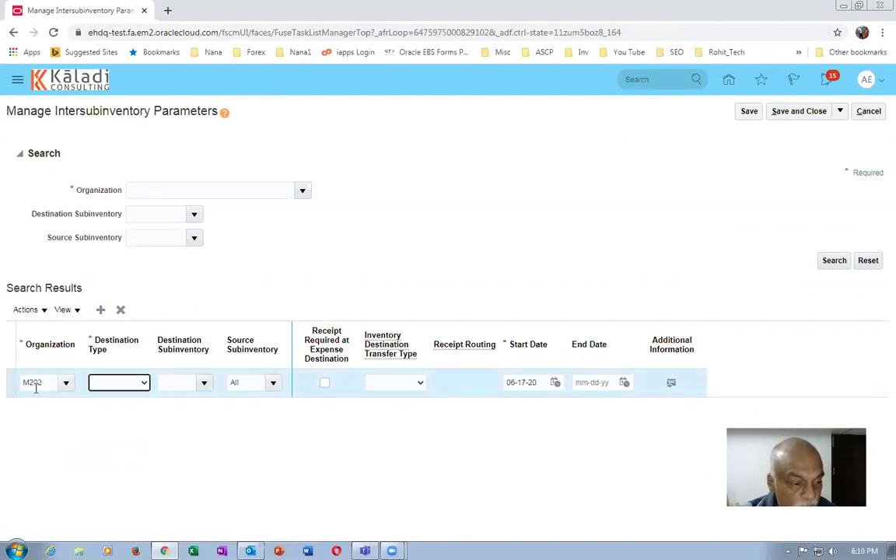
left_click(116, 383)
left_click(123, 416)
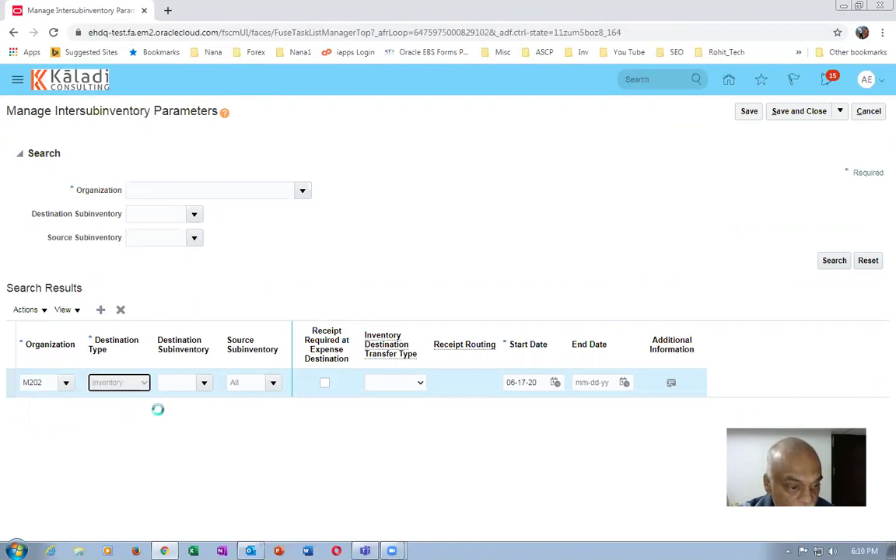
- Set the new row's destination subinventory to m202_STAGE and its source subinventory to M202_Sub1
left_click(177, 381)
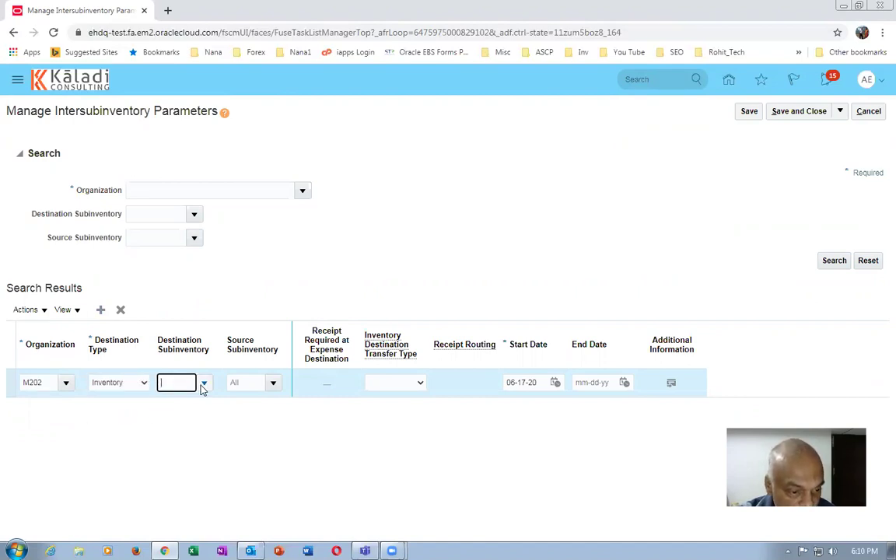
left_click(204, 382)
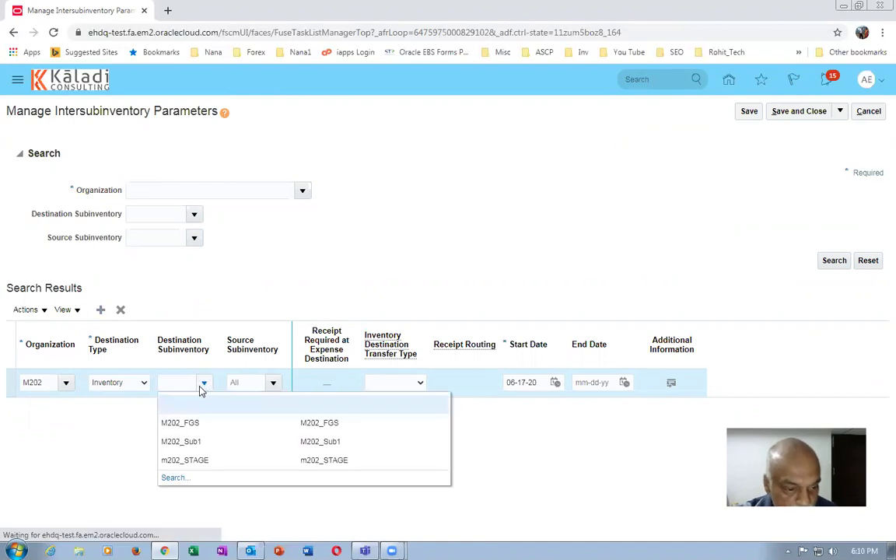
left_click(220, 460)
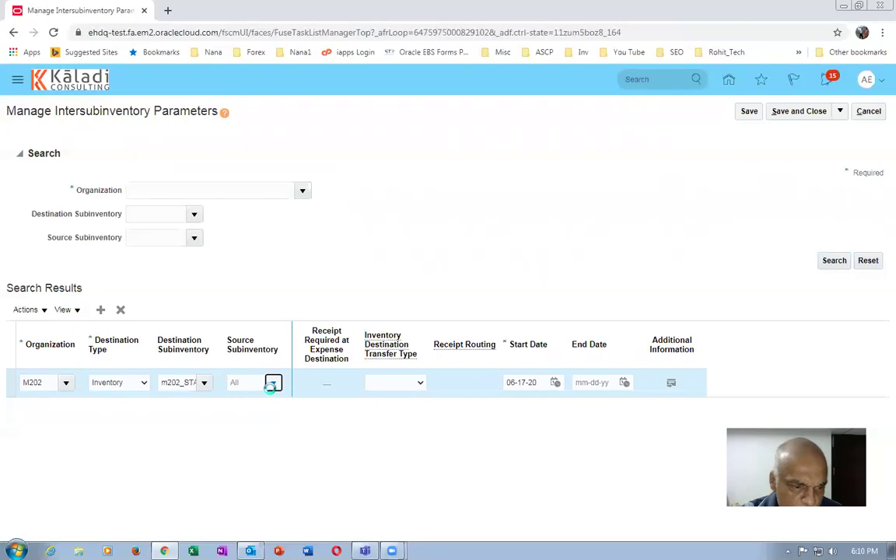
left_click(272, 382)
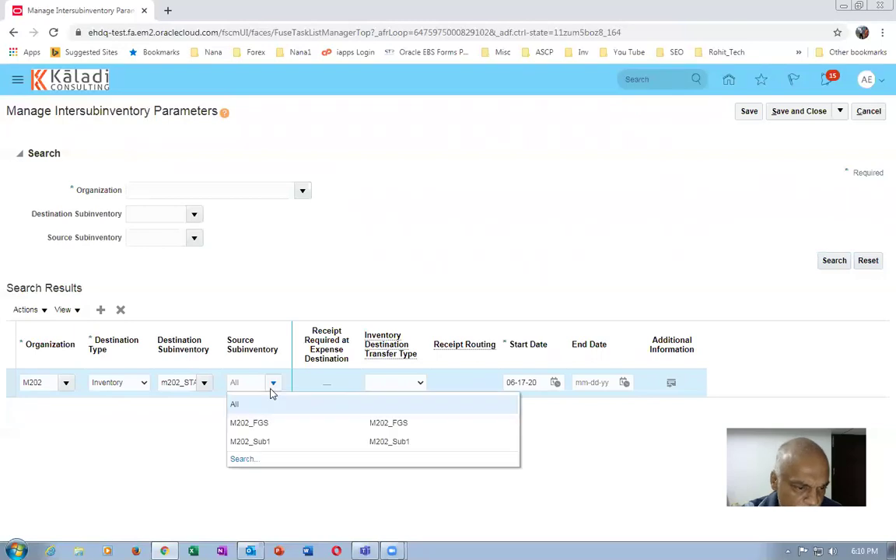
left_click(284, 443)
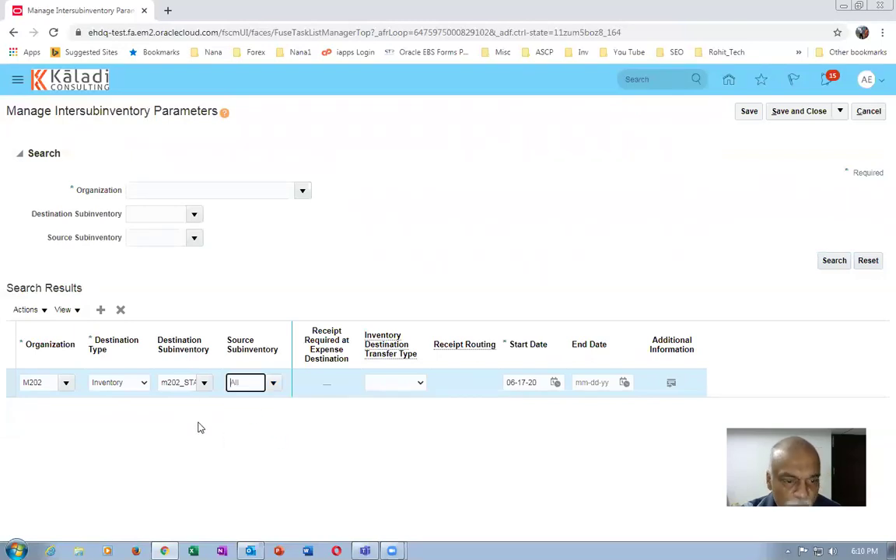
- Set the row's inventory destination transfer type to In transit, then save and close the intersubinventory parameters
left_click(390, 385)
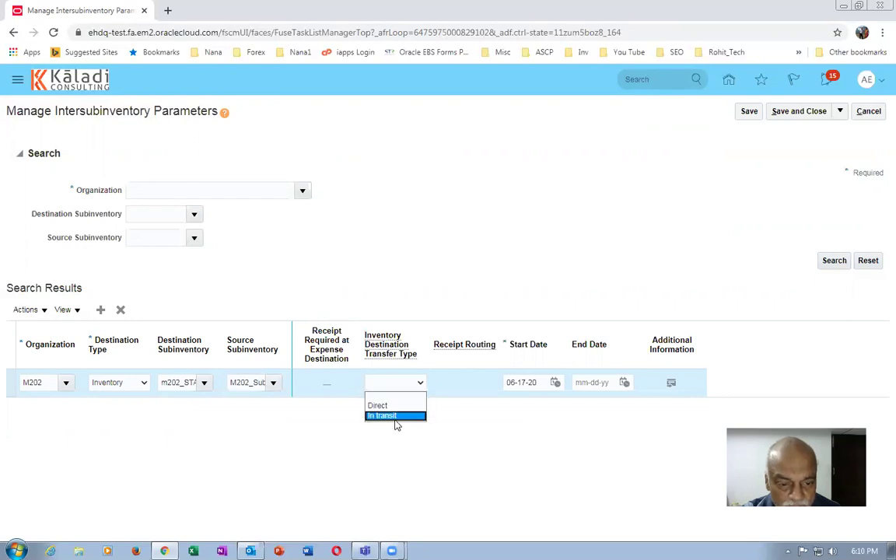
left_click(385, 415)
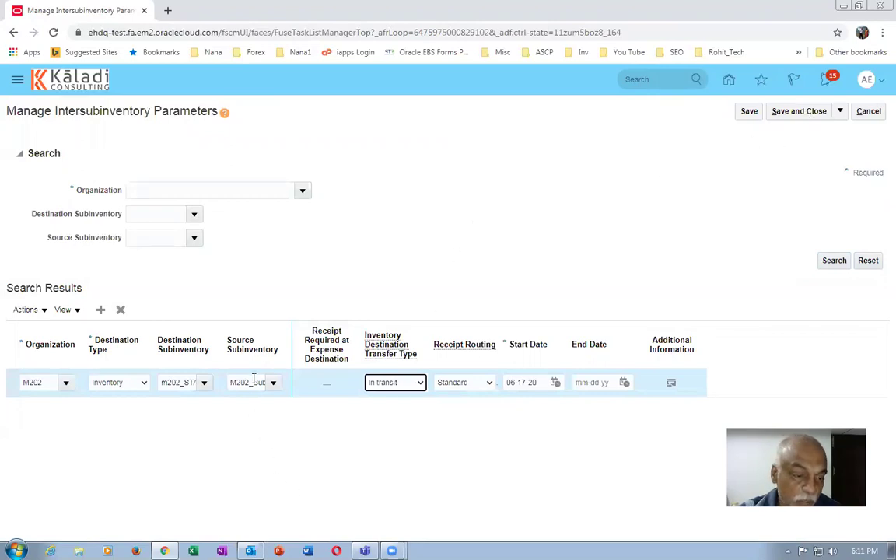
left_click(809, 113)
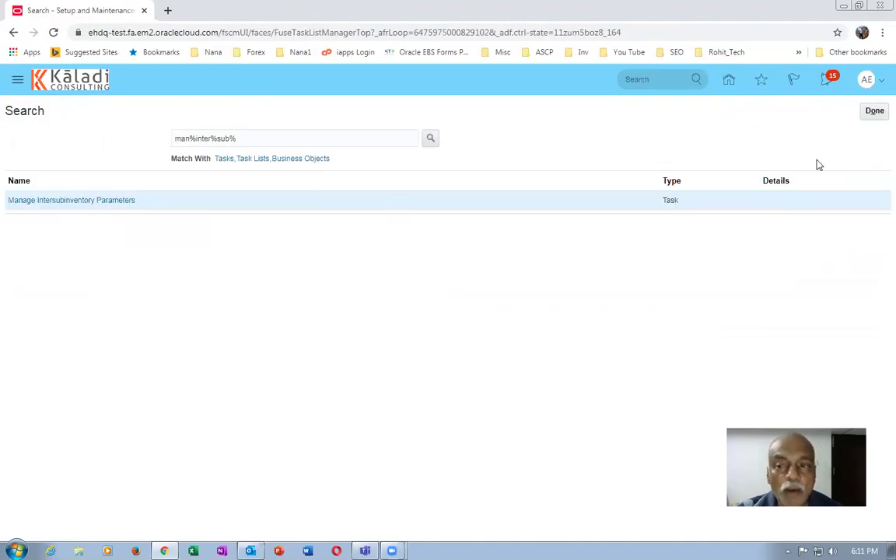
- Search the setup tasks for man%sub%loca% and open the Manage Subinventories and Locators task
left_click(281, 140)
left_click_drag(282, 138, 110, 144)
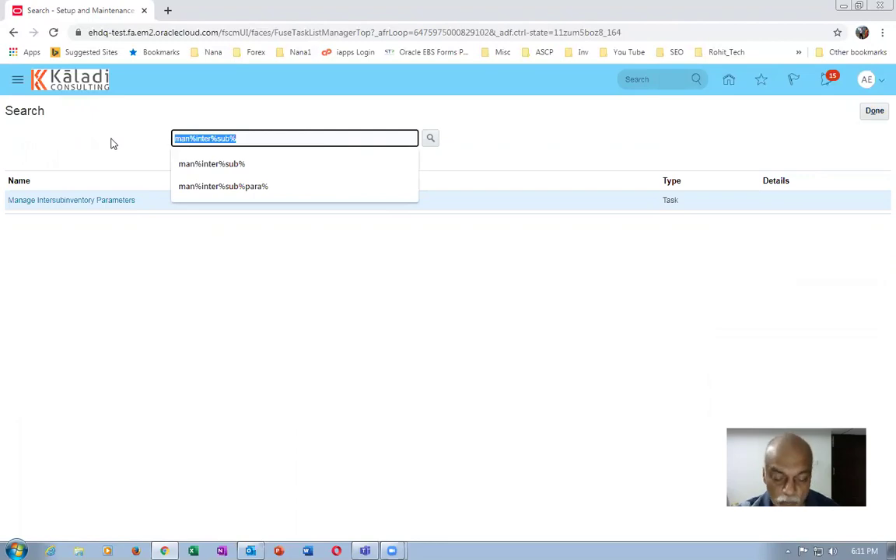
type("man")
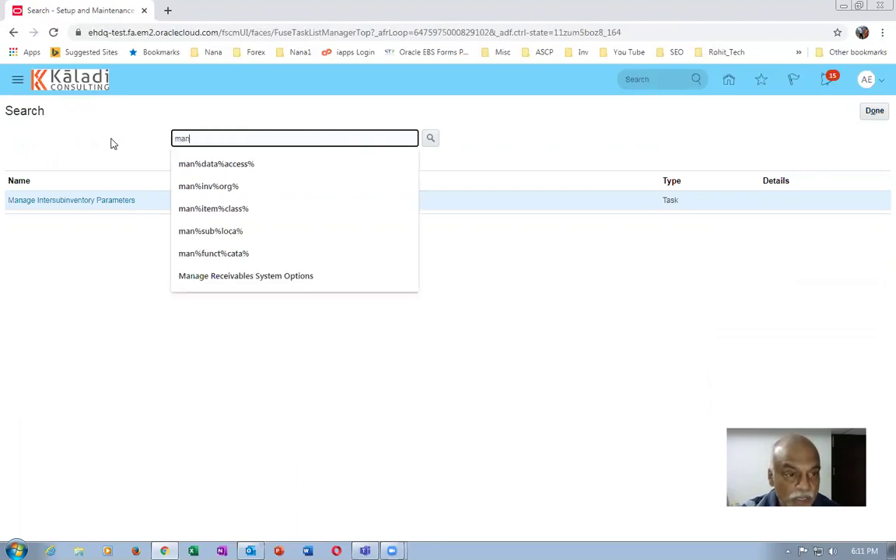
type("%s")
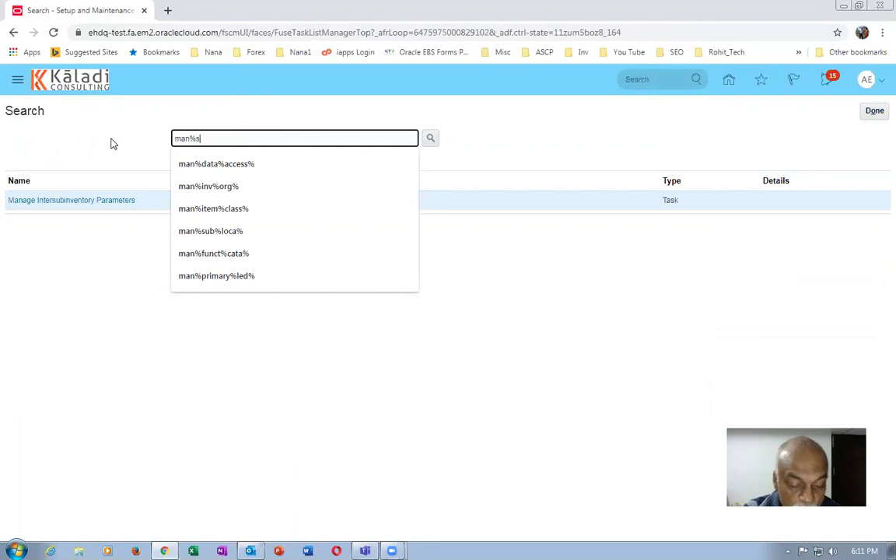
type("ub%loca")
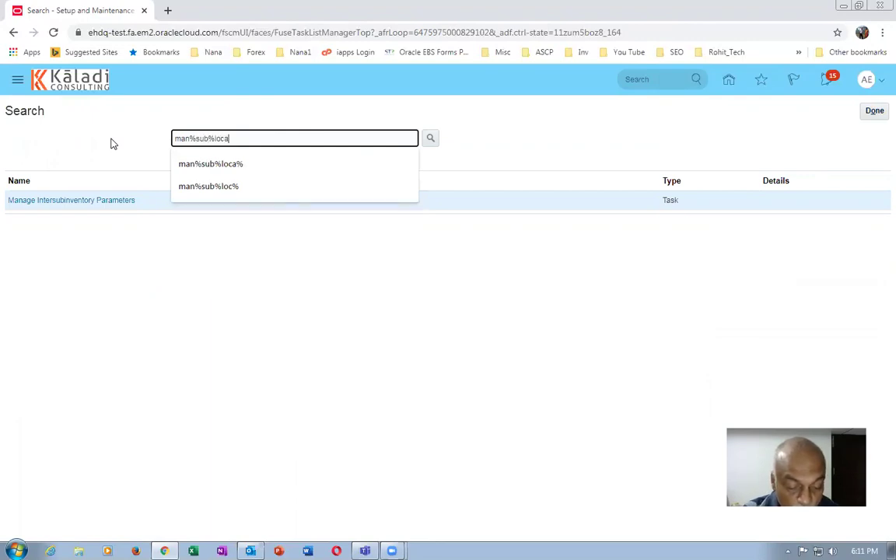
type("%")
key("Return")
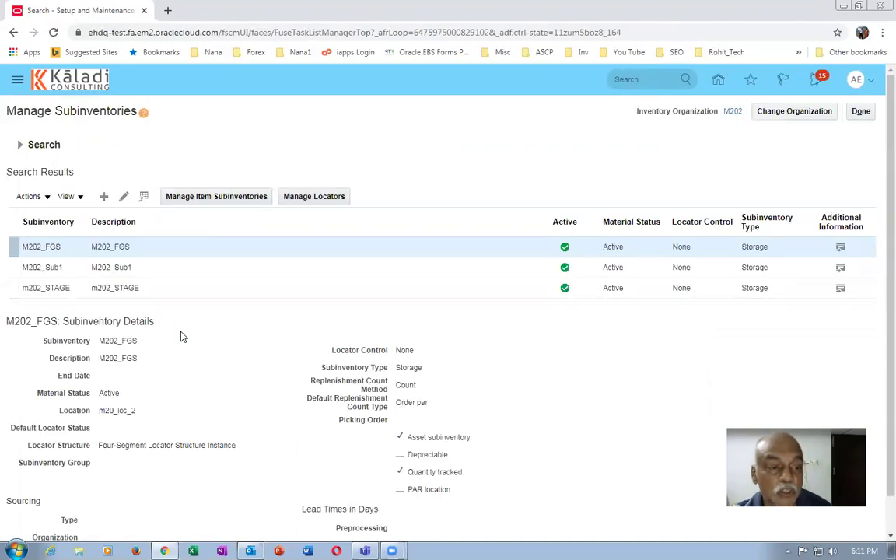
- Open the item subinventories of m202_STAGE and start adding an item to it
left_click(11, 287)
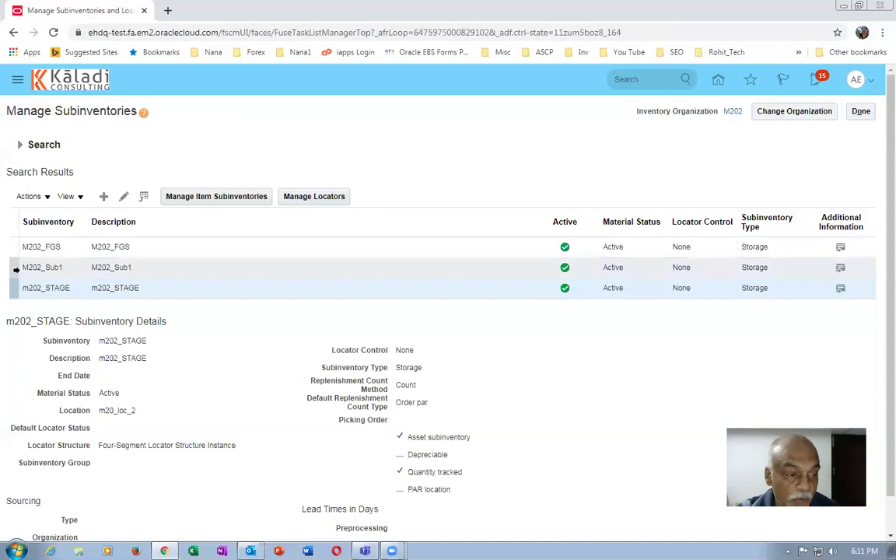
left_click(194, 198)
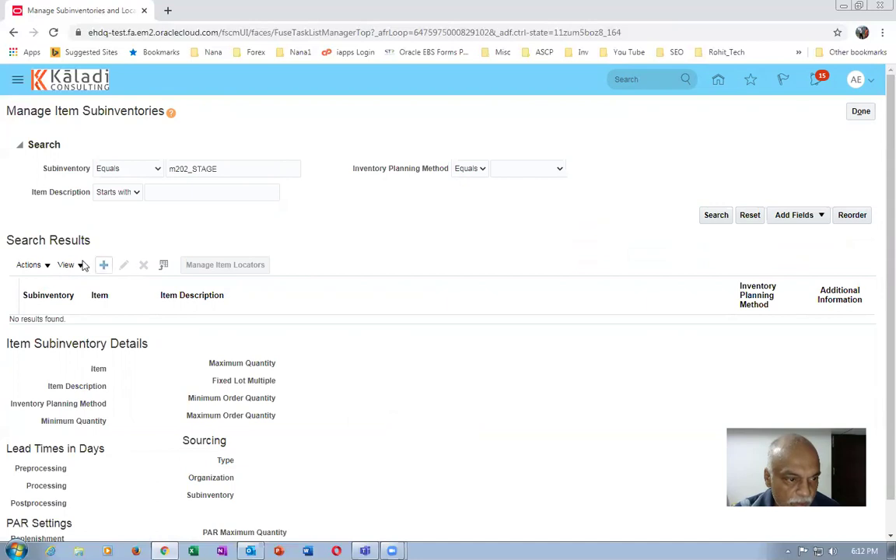
left_click(105, 266)
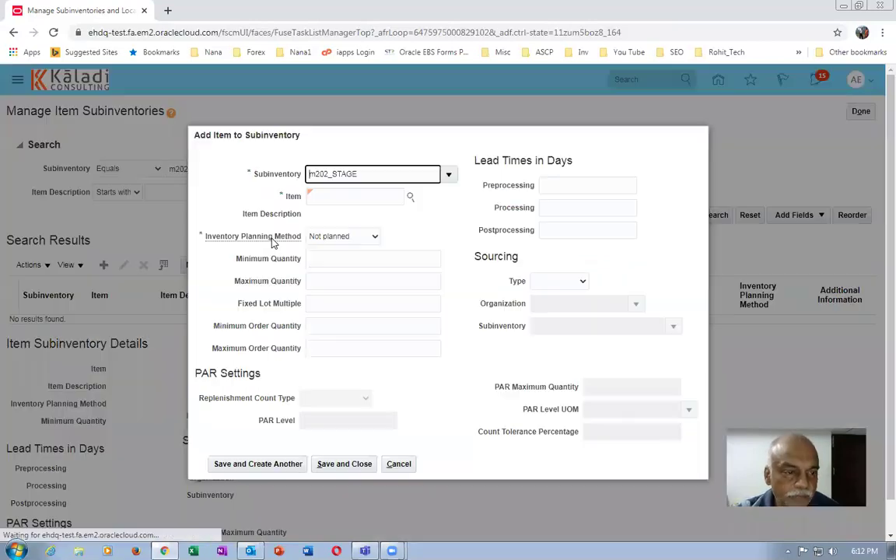
- Look up items starting with m20 and choose m20_transfer_order as the item to add
left_click(354, 199)
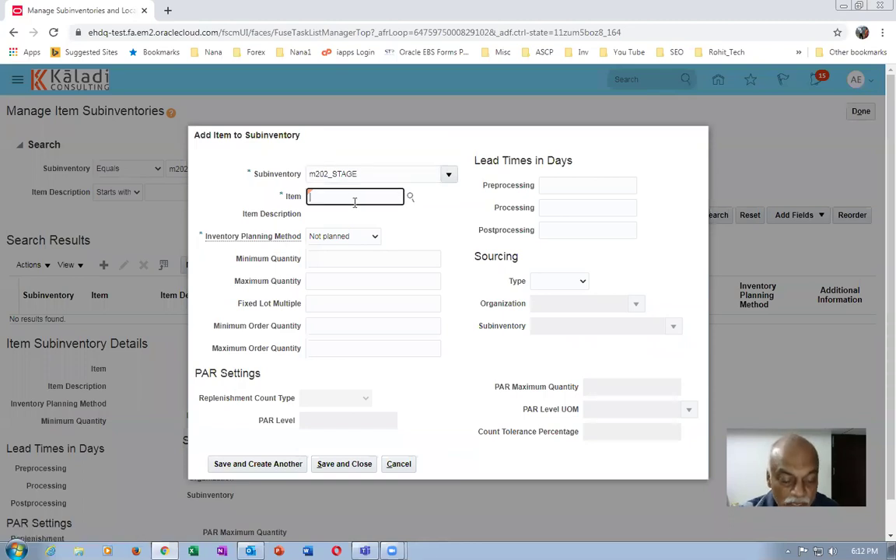
type("m20")
key("Tab")
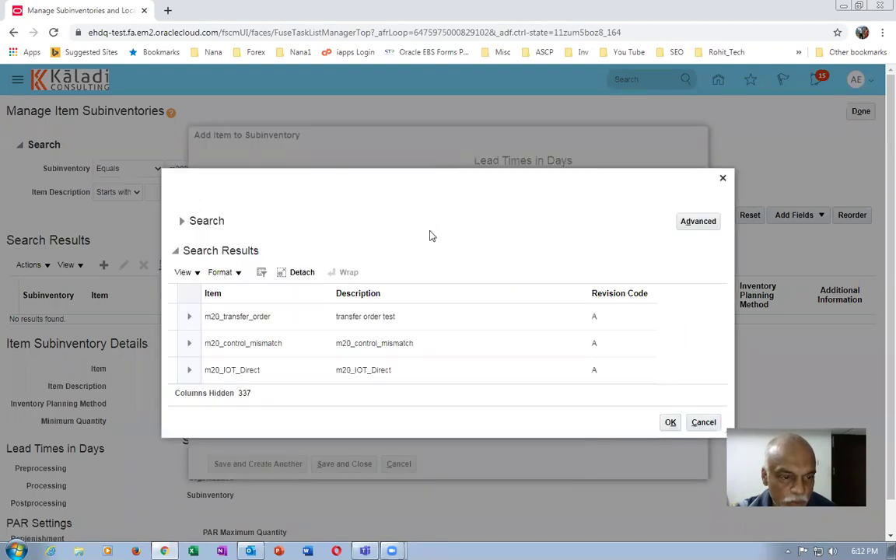
left_click(295, 317)
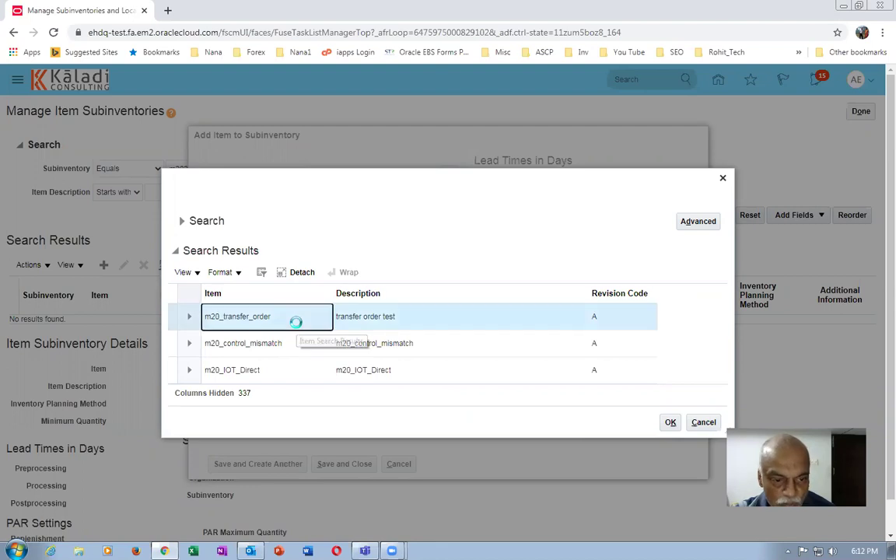
left_click(671, 425)
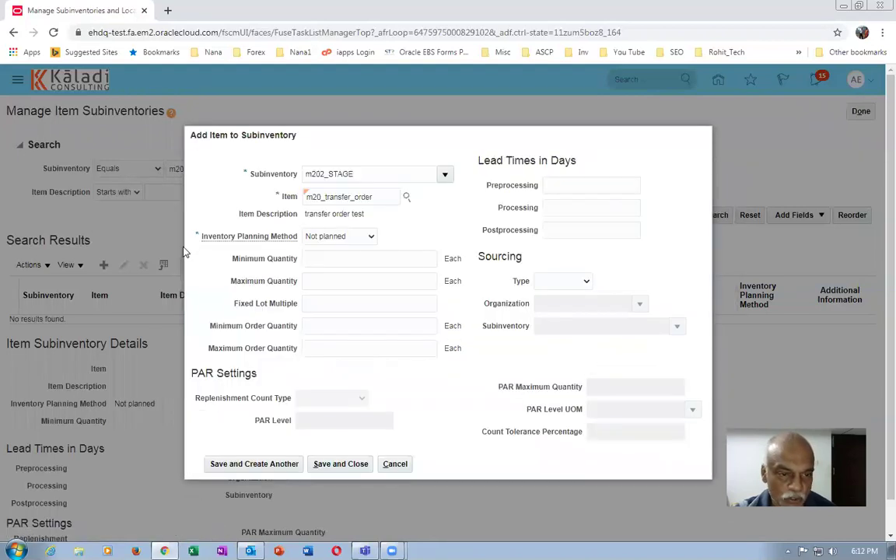
- Set the item's inventory planning method to Min-max planning with a minimum quantity of 500 and a maximum quantity of 700
left_click(336, 238)
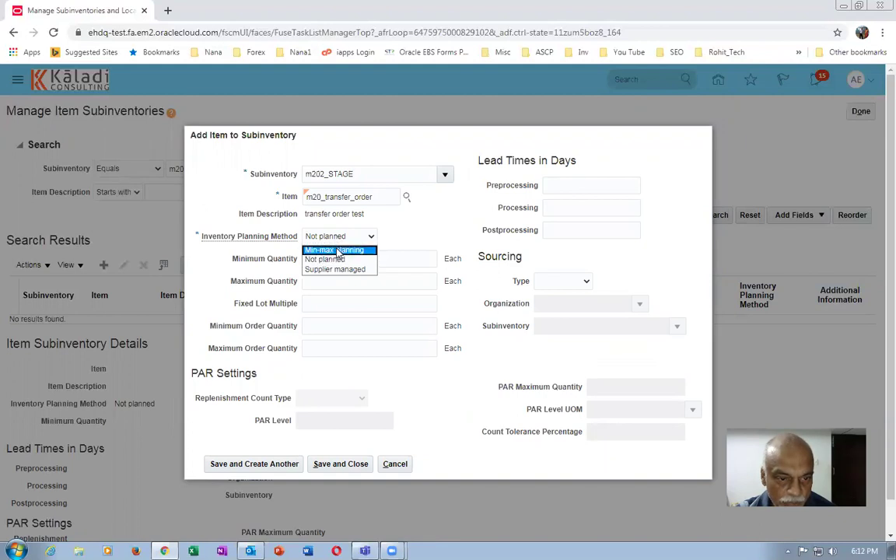
left_click(335, 248)
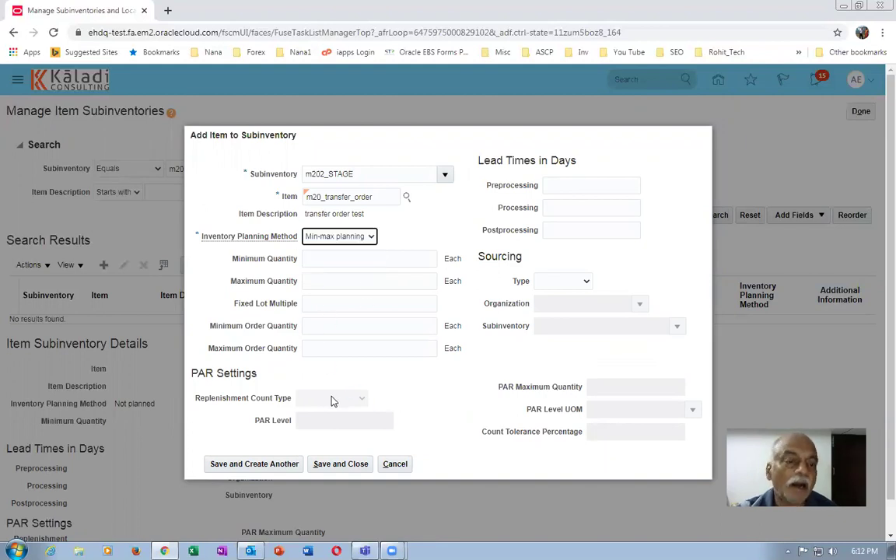
left_click(360, 260)
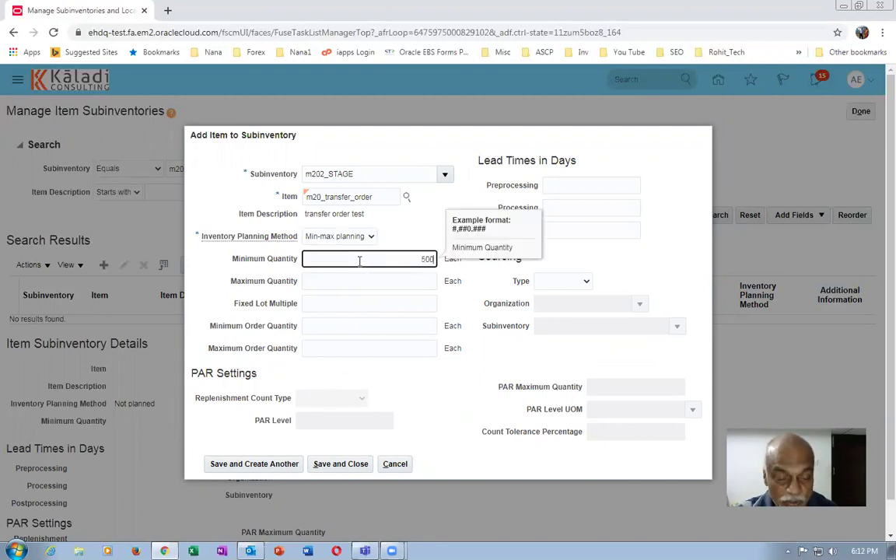
key("Tab")
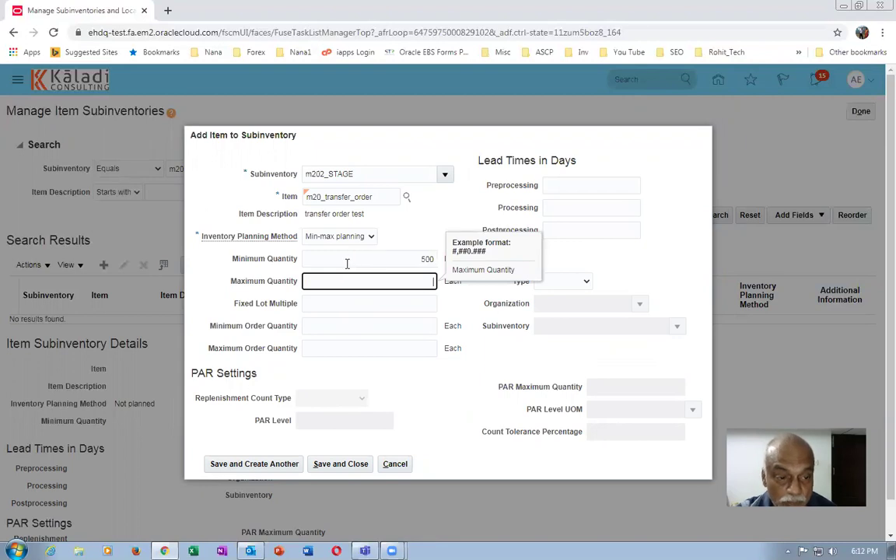
type("700")
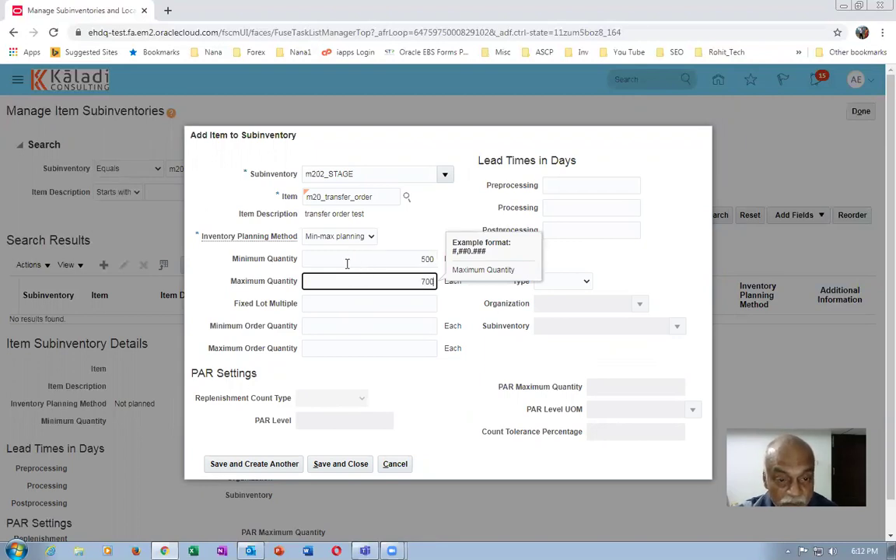
key("Tab")
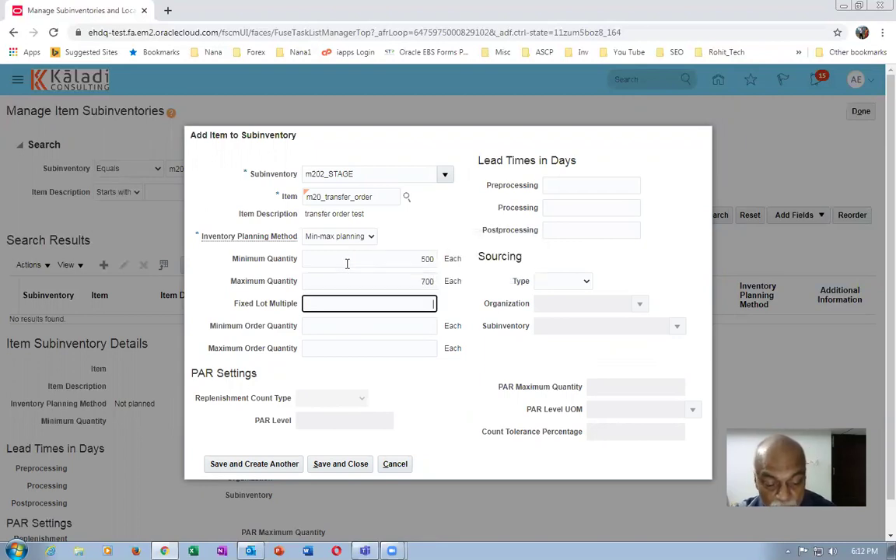
- Set the fixed lot multiple to 5, the minimum order quantity to 300 and the maximum order quantity to 400
type("5")
left_click(354, 326)
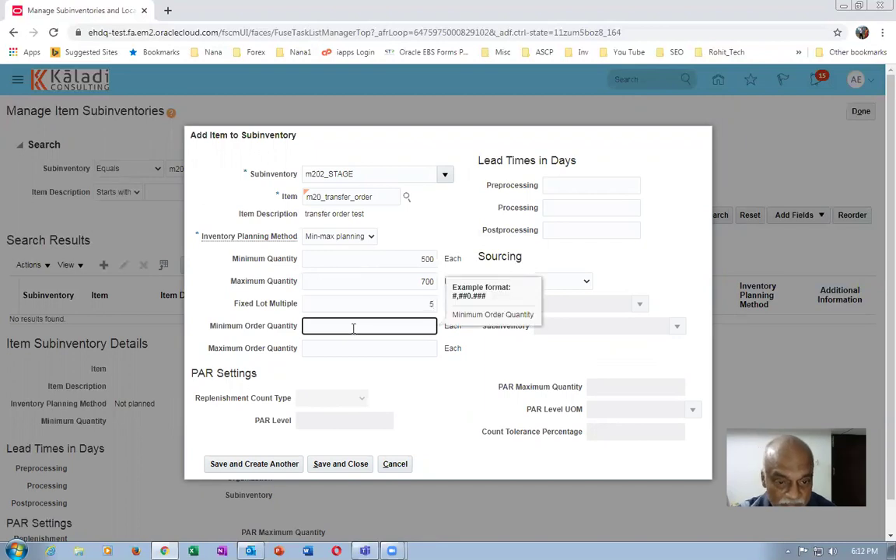
type("300")
key("Tab")
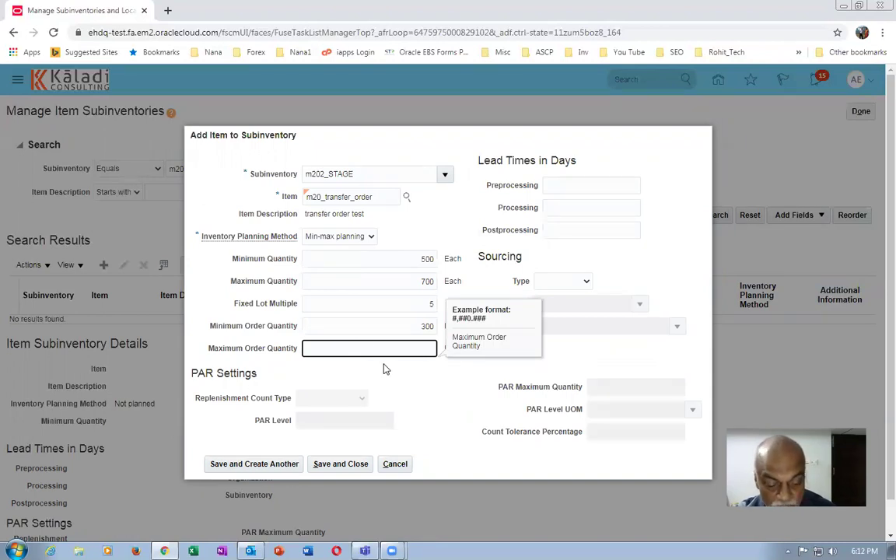
type("400")
left_click(424, 400)
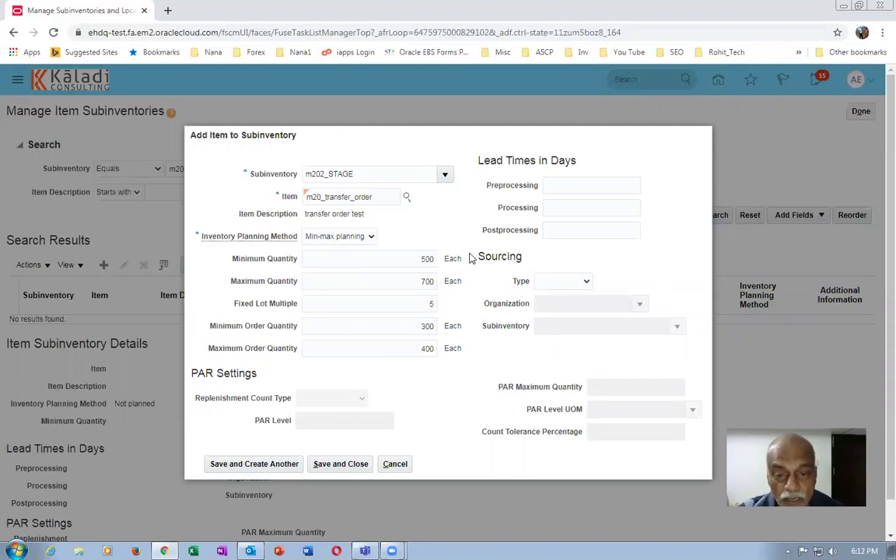
- Set the item's sourcing type to Subinventory with M202_Sub1 as the source, then save and close the item subinventory
left_click(573, 283)
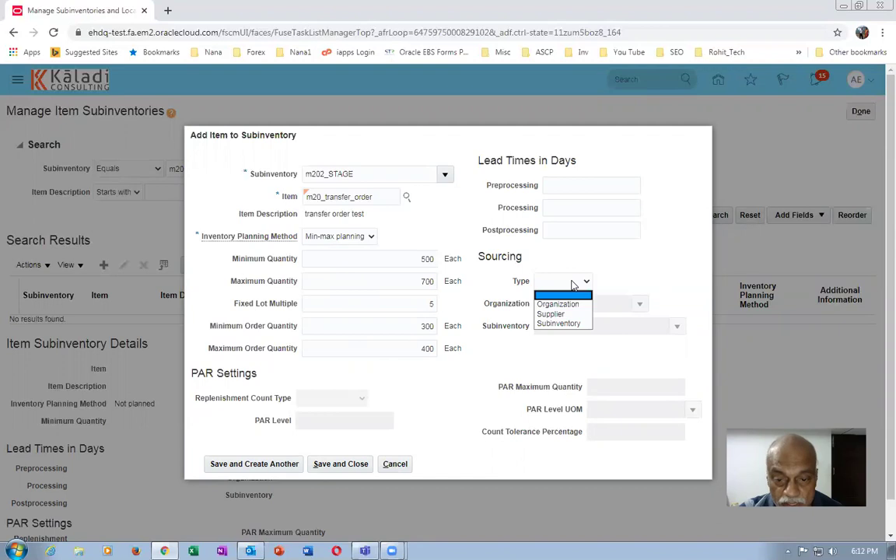
left_click(560, 323)
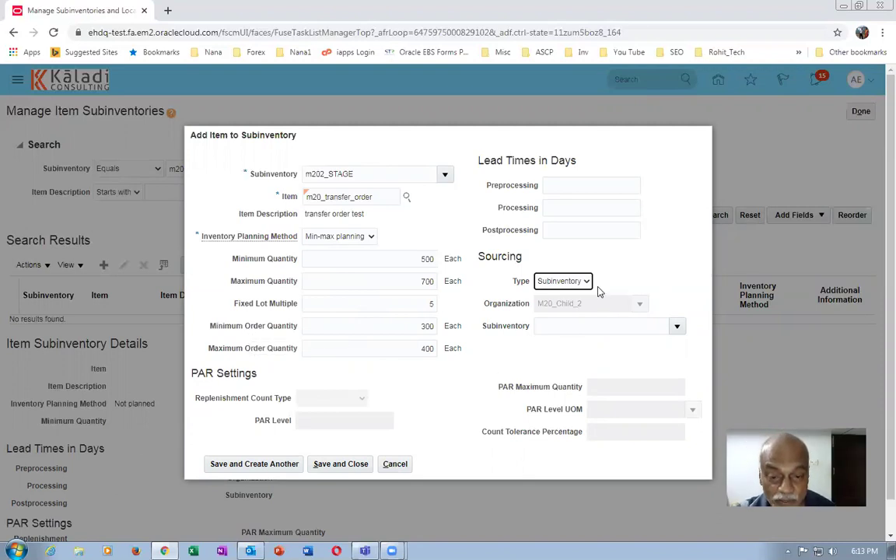
left_click(620, 326)
left_click(678, 329)
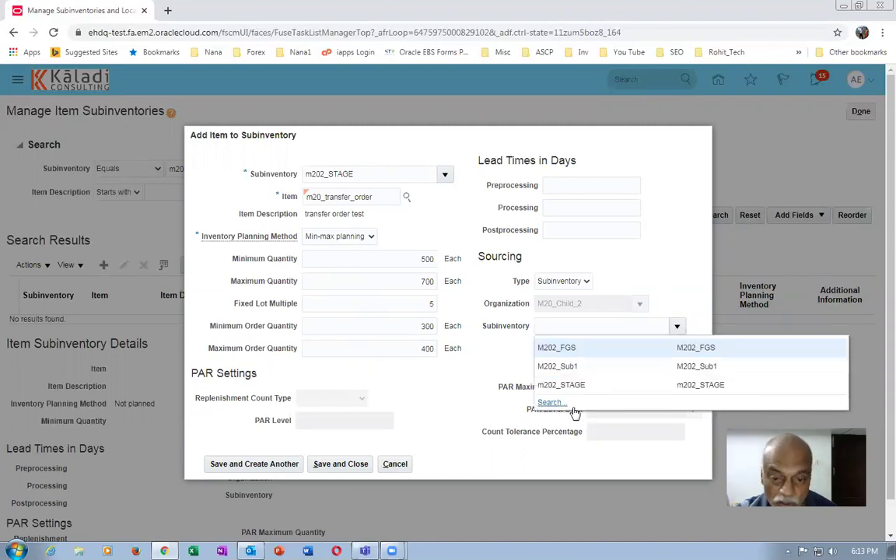
left_click(576, 365)
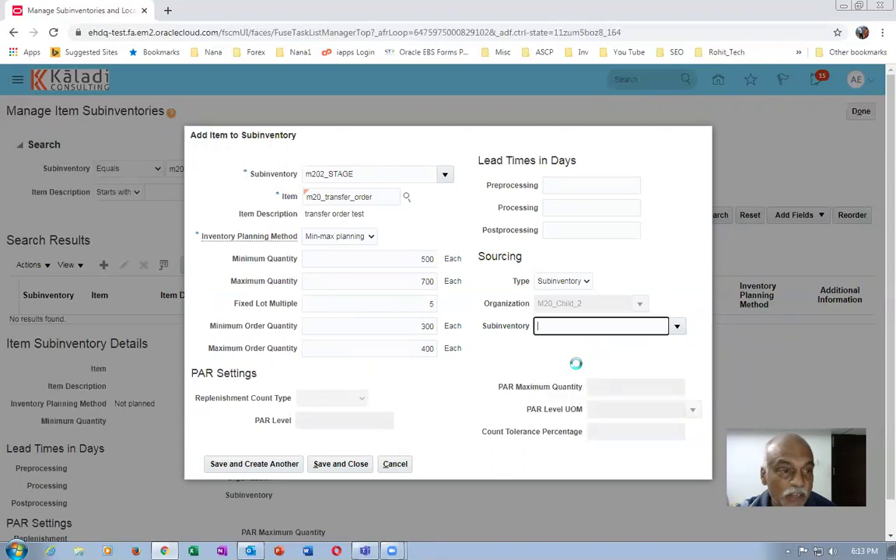
left_click_drag(328, 143, 402, 198)
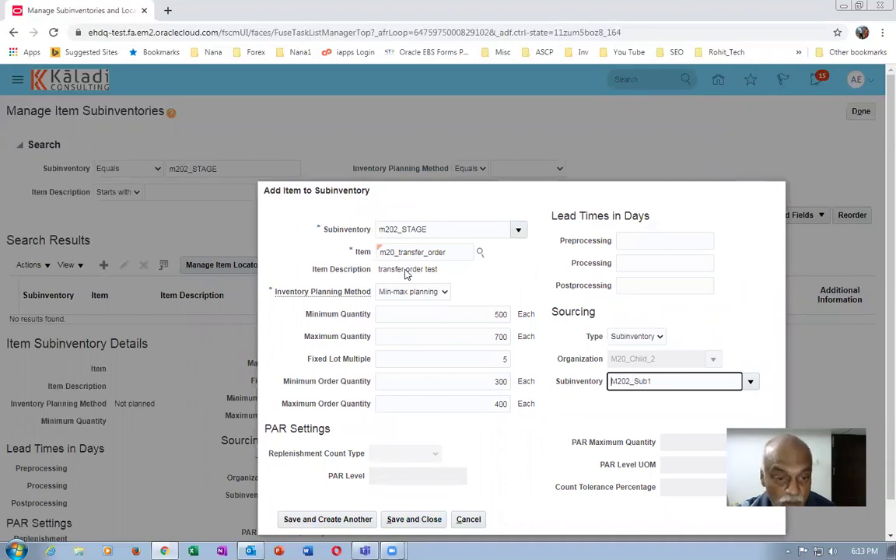
left_click(416, 521)
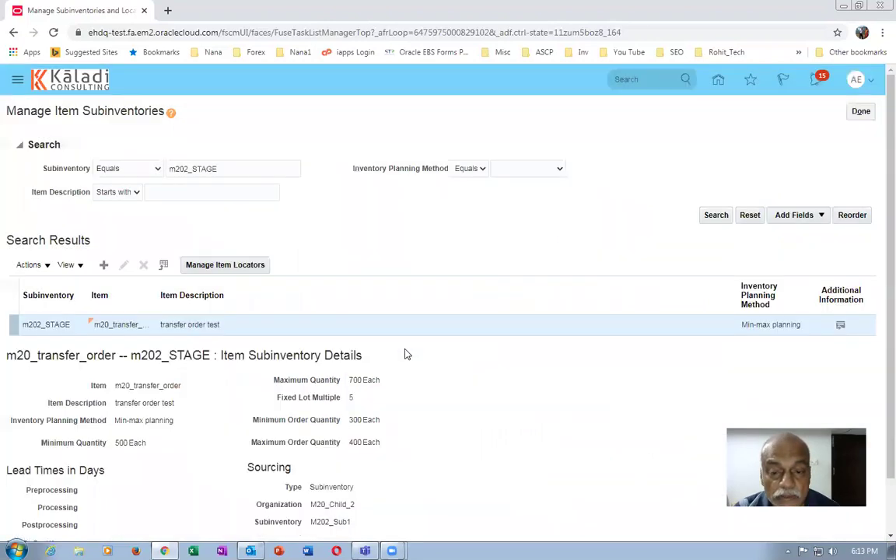
- Close the item subinventory, subinventory and setup search pages and return to the home page
left_click(860, 111)
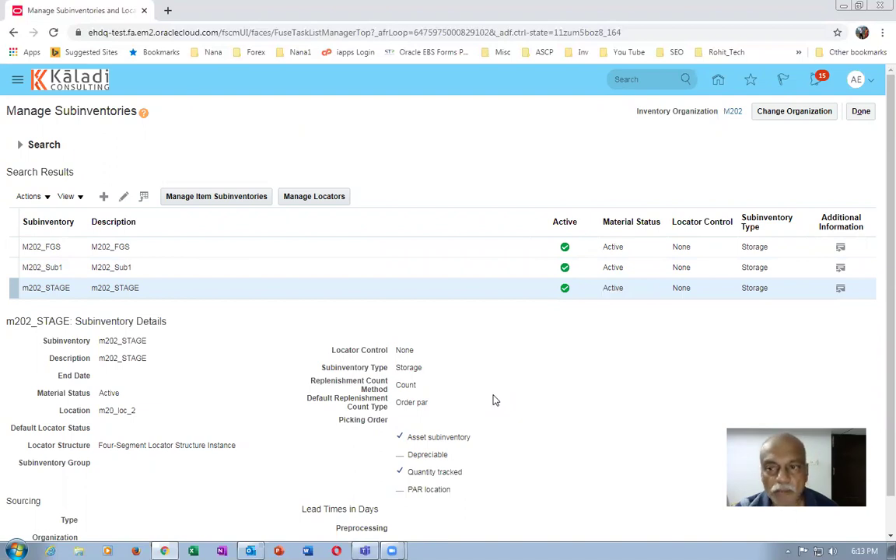
left_click(866, 115)
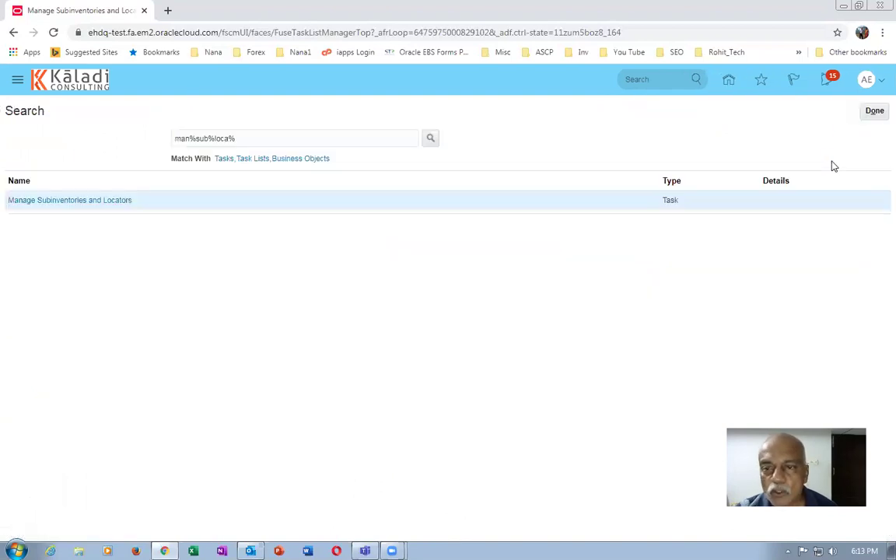
left_click(876, 117)
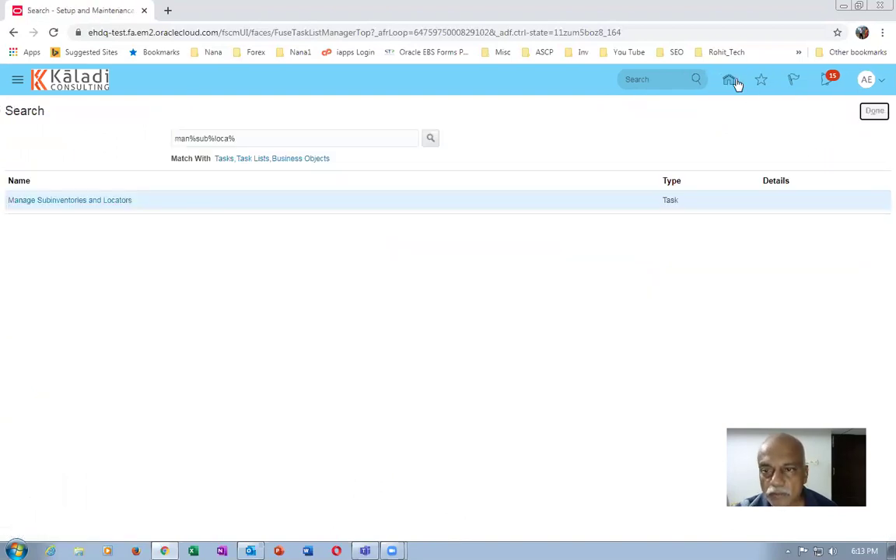
left_click(724, 82)
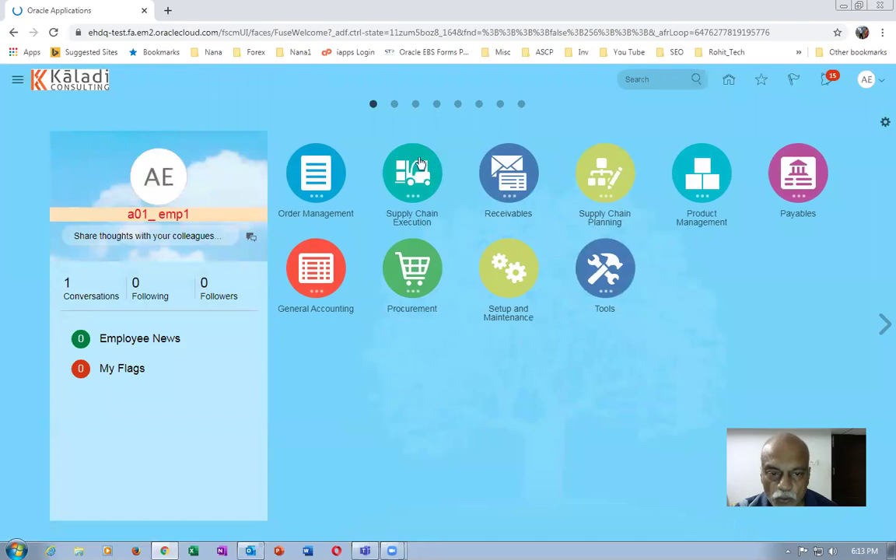
- Open the Manage Item Quantities task in Inventory Management under Supply Chain Execution
left_click(413, 173)
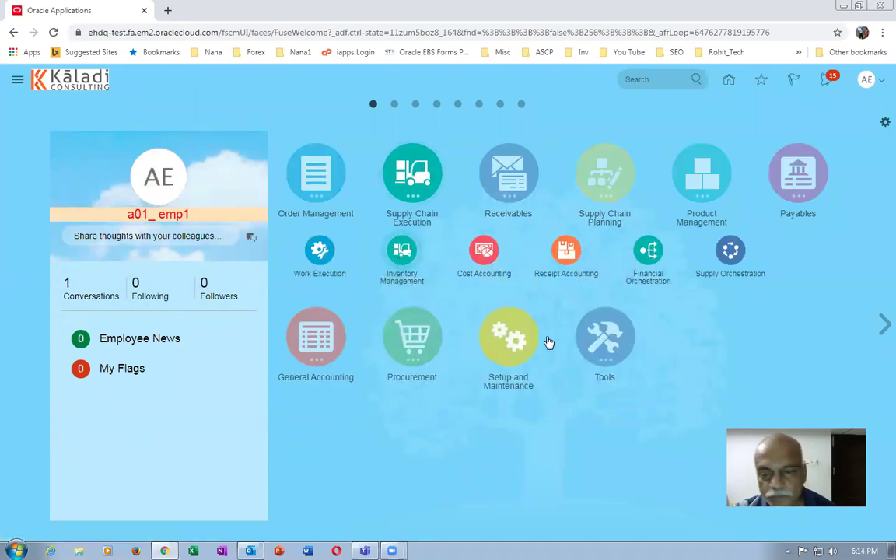
left_click(402, 253)
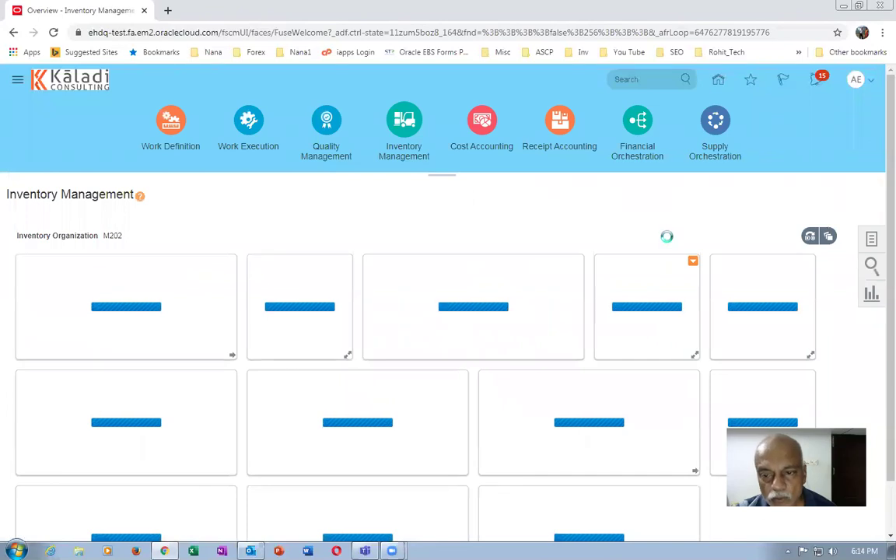
left_click(873, 241)
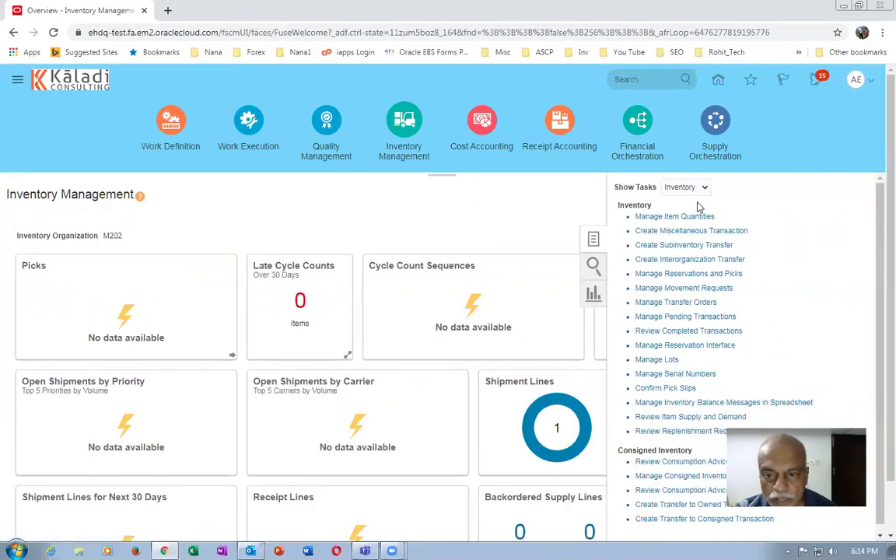
left_click(675, 217)
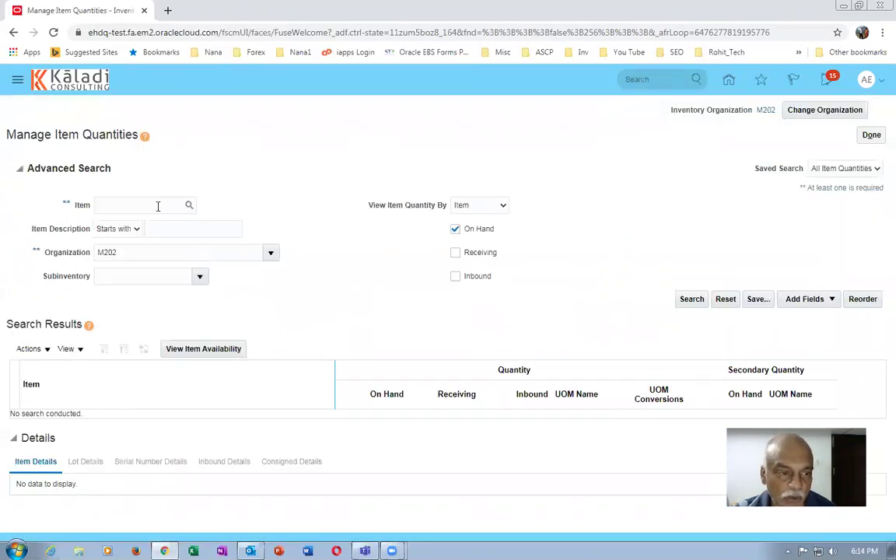
- Search the item quantities in organization M202 and request a transfer order for m20_transfer_order
left_click(690, 299)
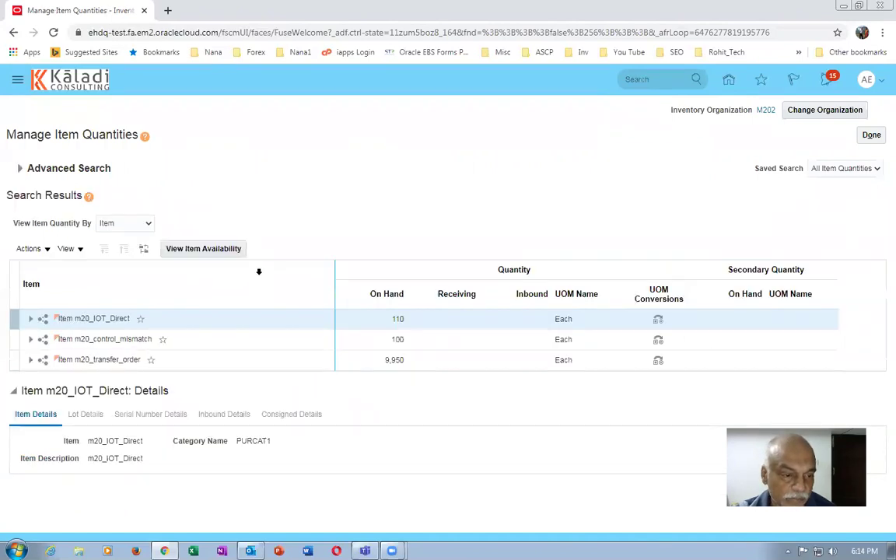
left_click(15, 359)
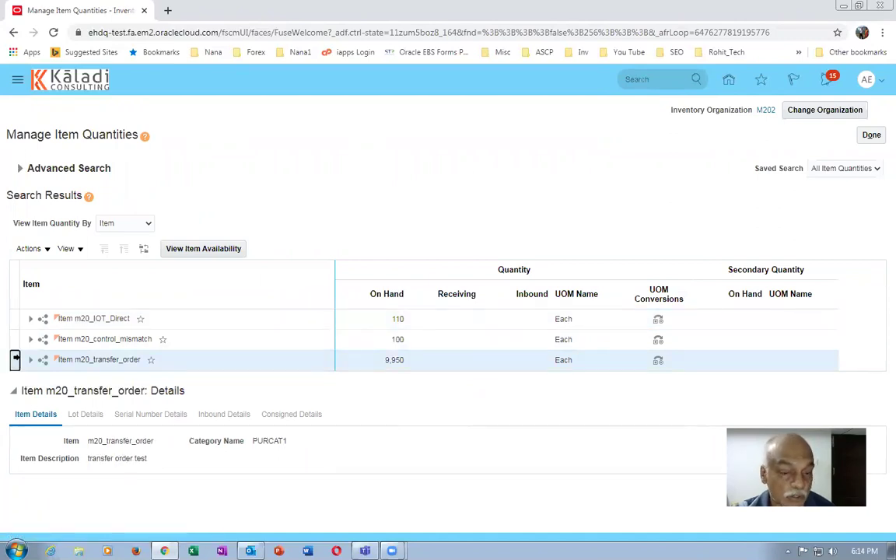
left_click(29, 249)
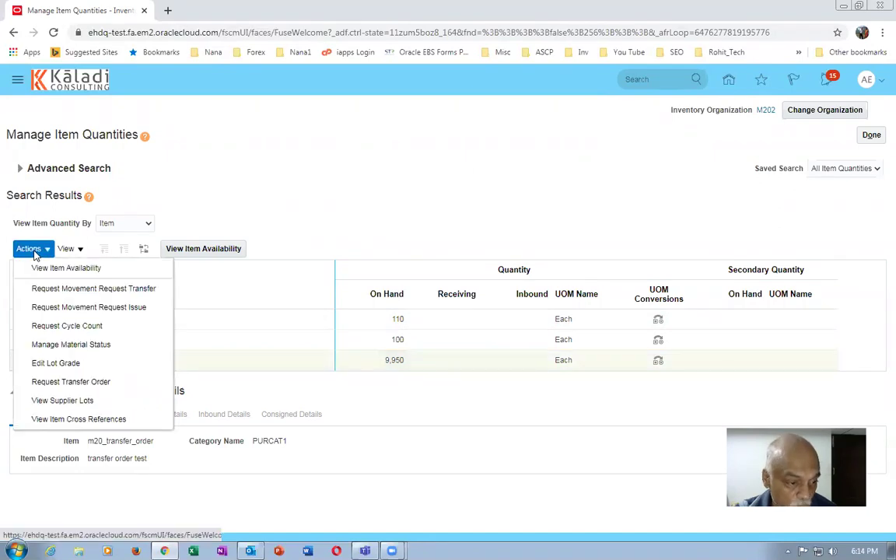
left_click(65, 384)
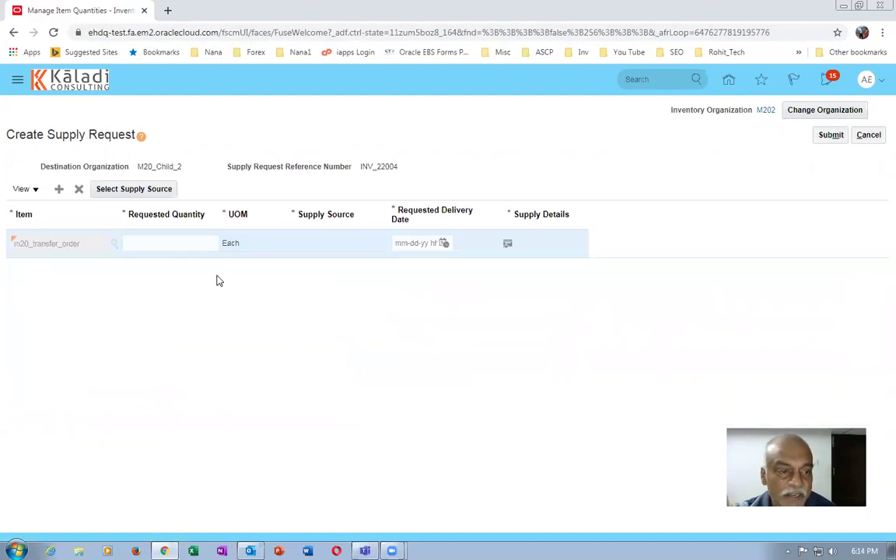
- Set the supply request line's requested quantity to 10 and its requested delivery date to June 17, 2020, 06:13:59 PM
left_click(509, 245)
left_click(175, 242)
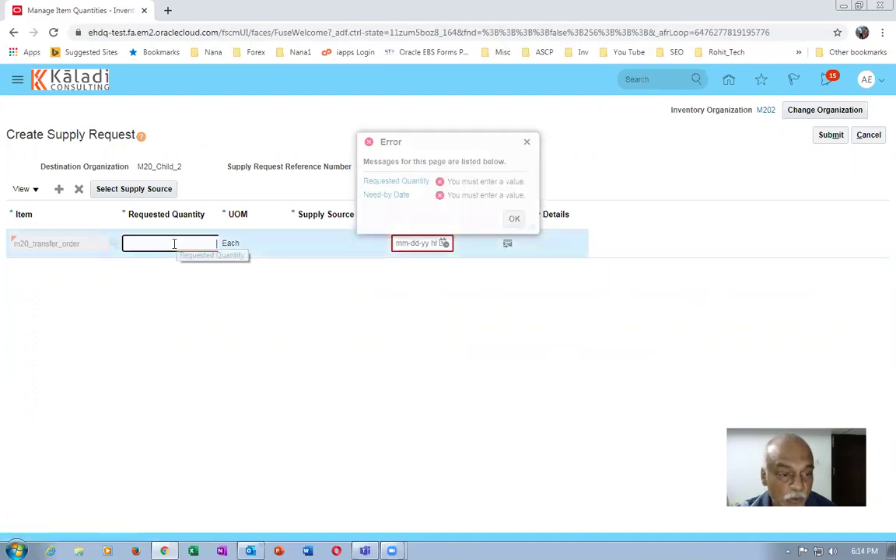
type("10")
left_click(206, 299)
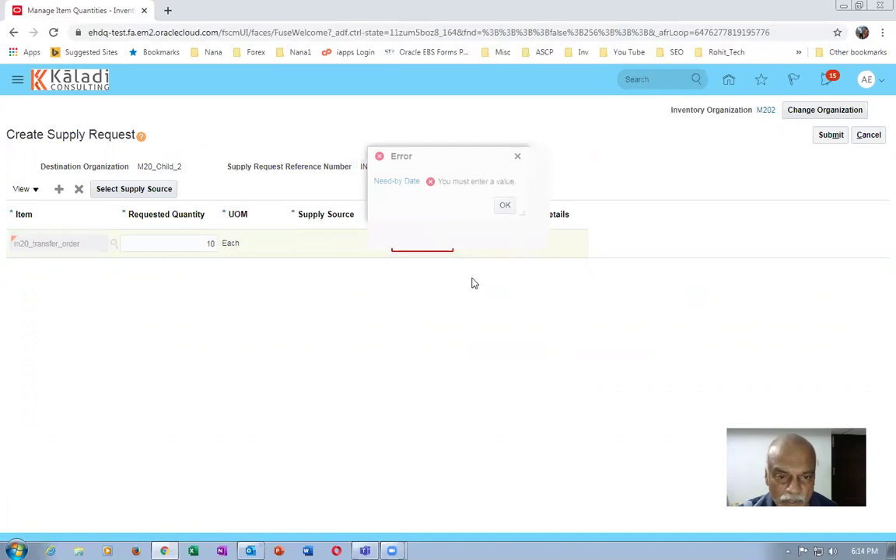
left_click(504, 213)
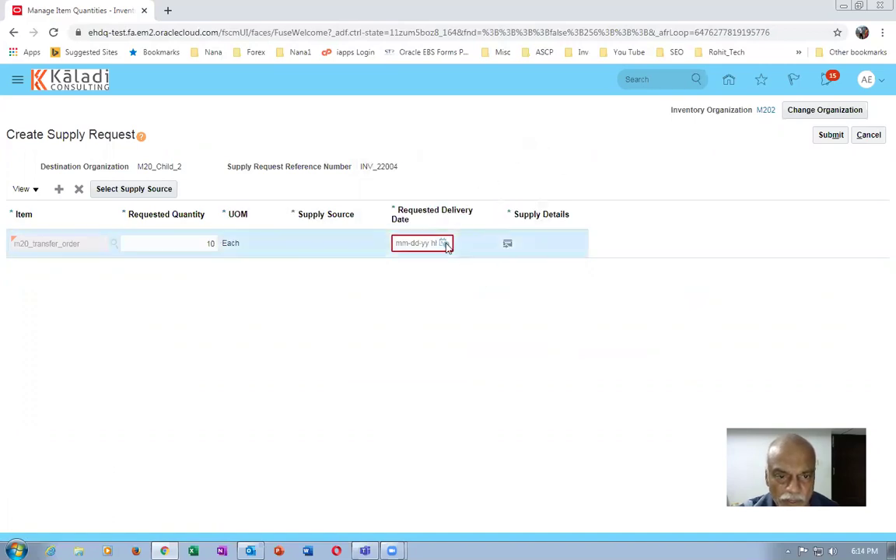
left_click(444, 243)
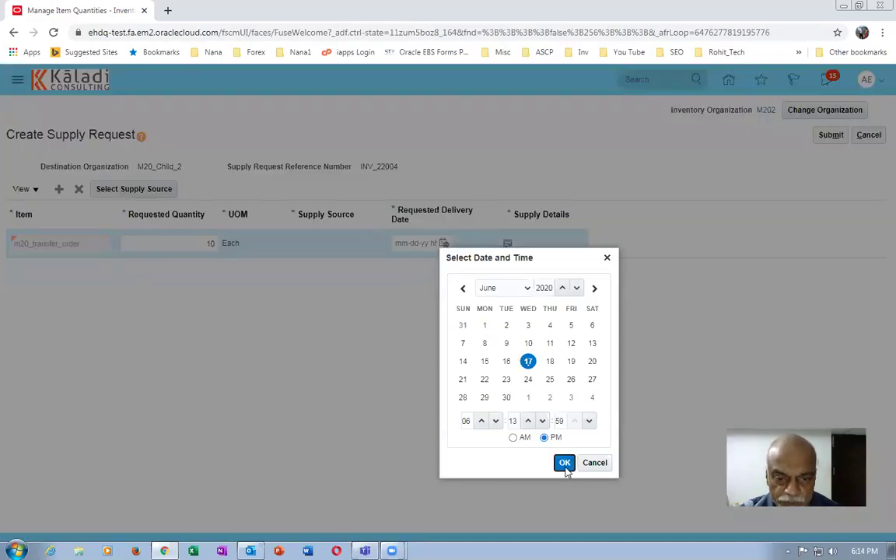
left_click(565, 462)
- Open the line's supply details and look up m202_STAGE as the destination subinventory
left_click(508, 249)
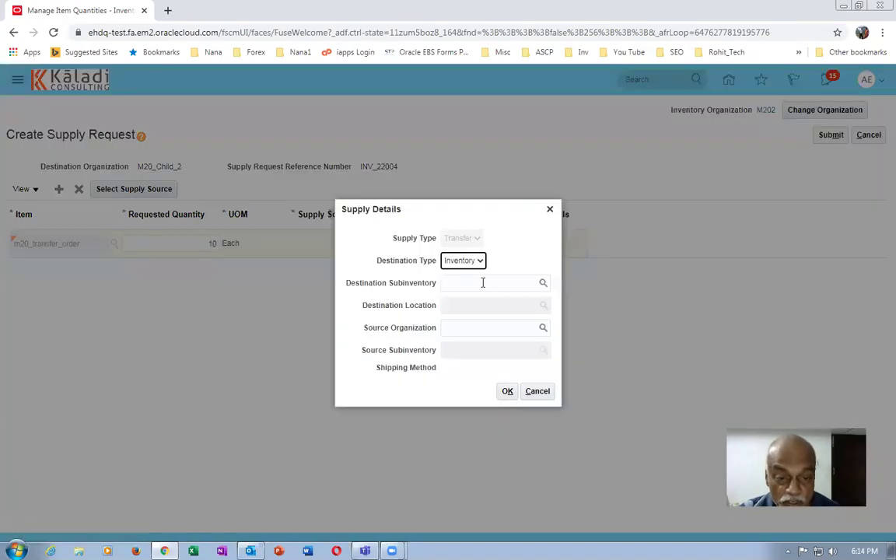
left_click(482, 282)
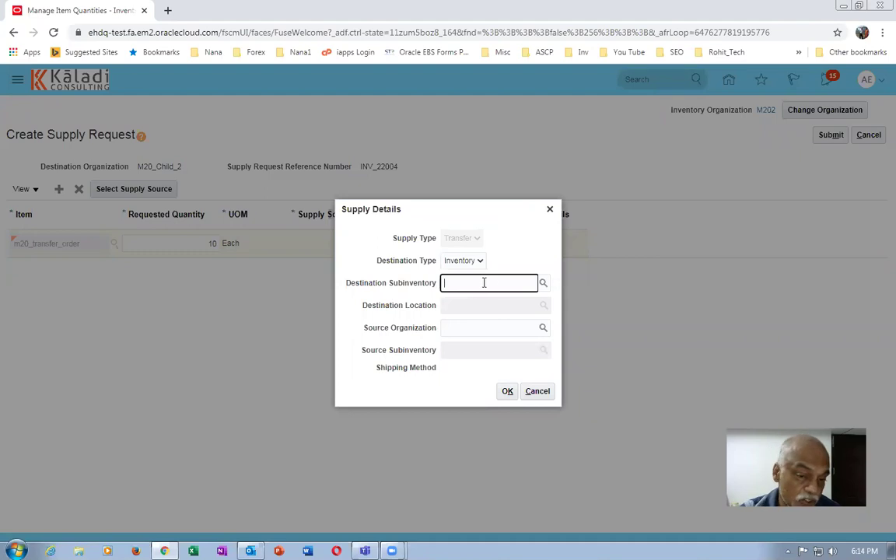
left_click(543, 284)
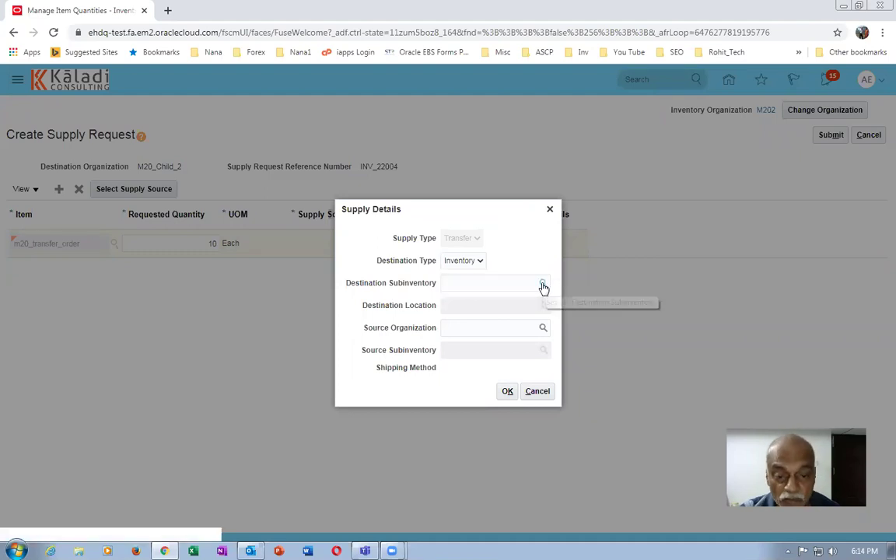
left_click(550, 300)
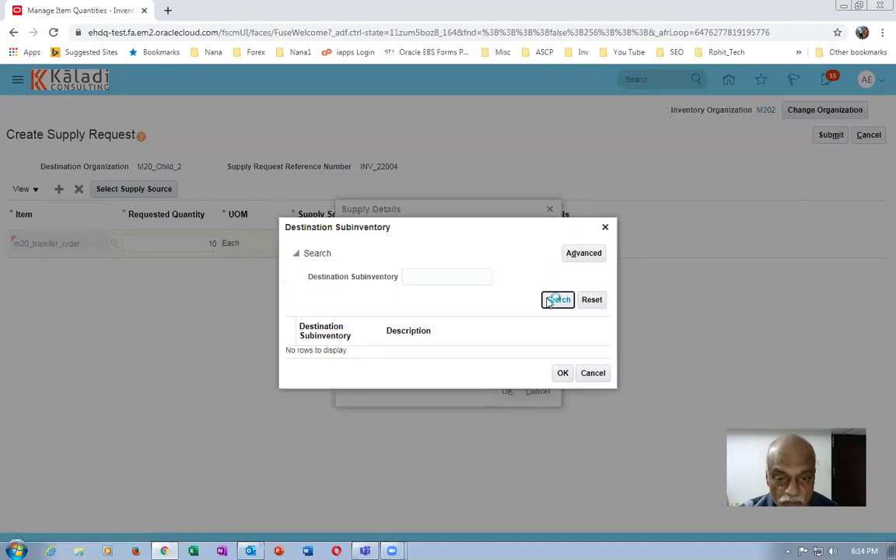
left_click(498, 371)
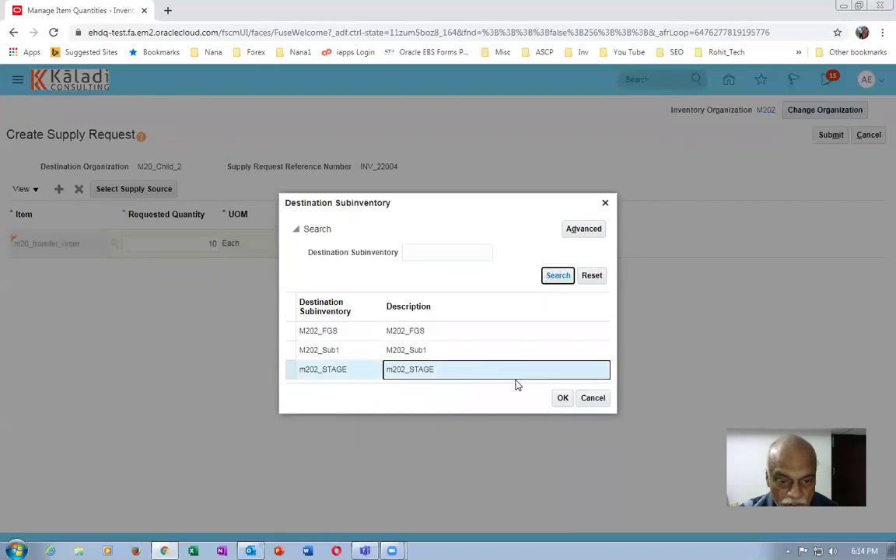
left_click(562, 398)
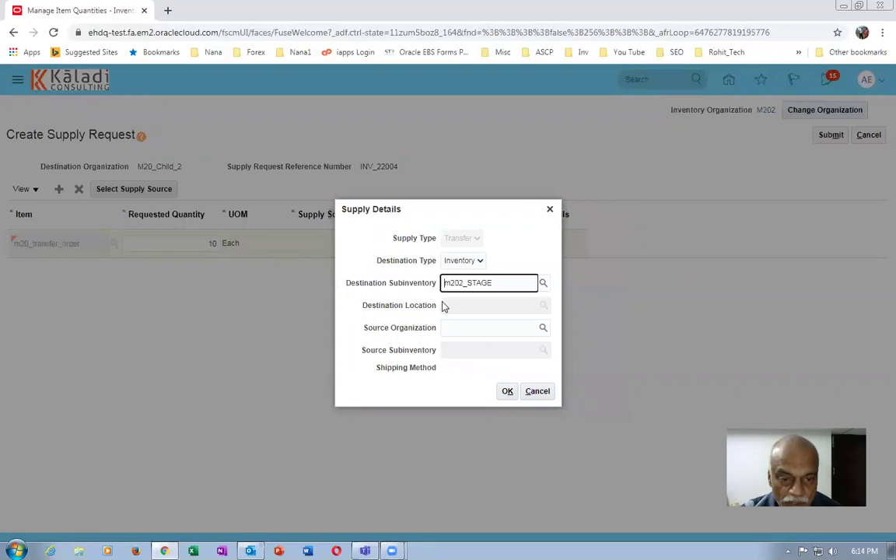
- Look up organization M202 and choose M20_Child_2 as the source organization
left_click(478, 329)
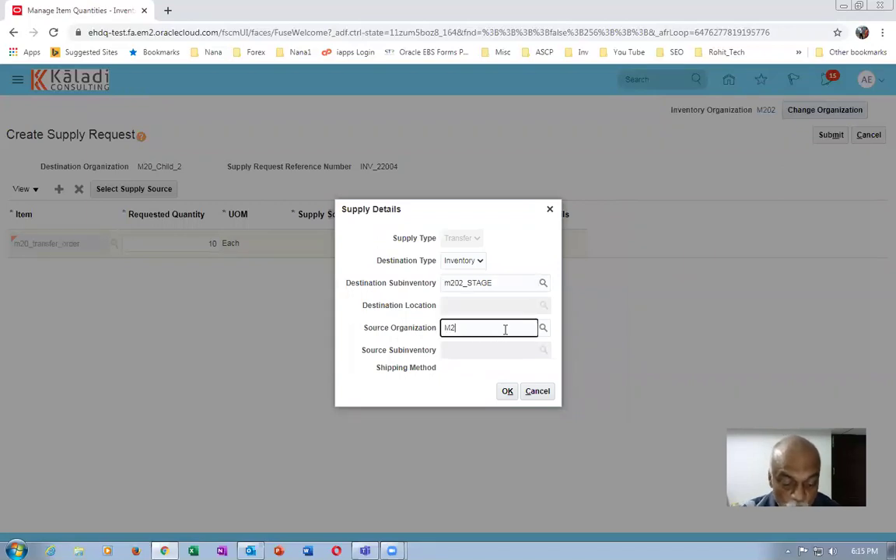
key("Tab")
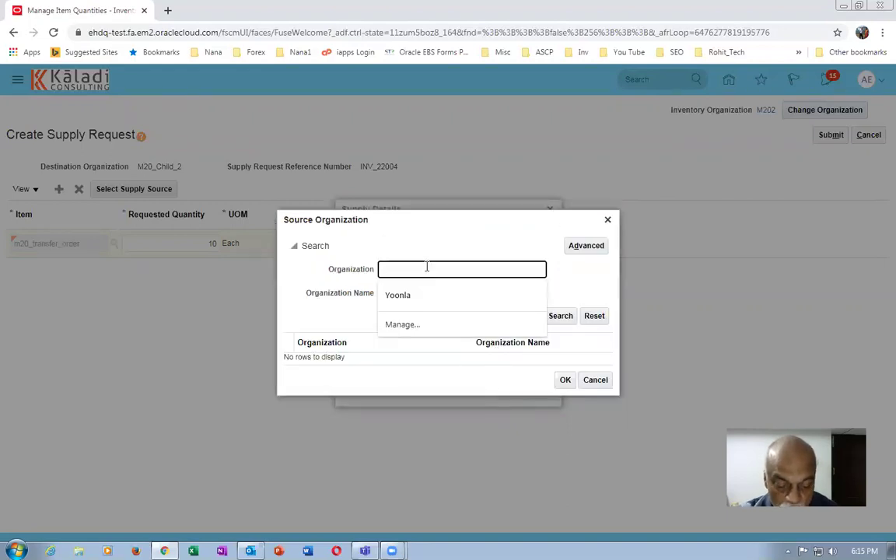
type("202")
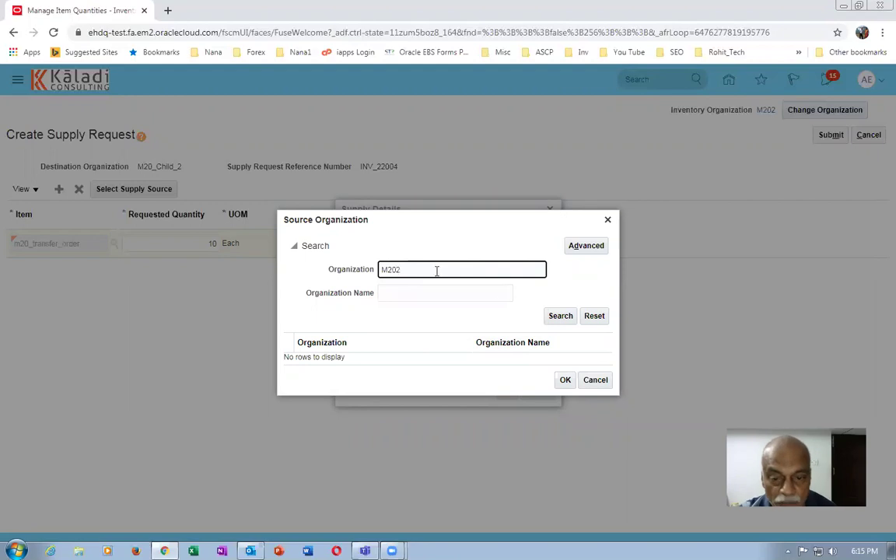
left_click(562, 316)
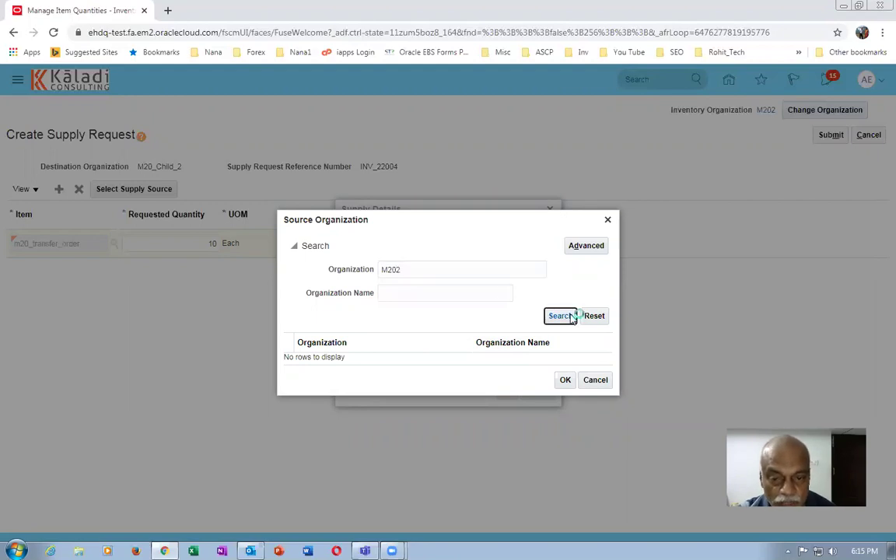
left_click(396, 361)
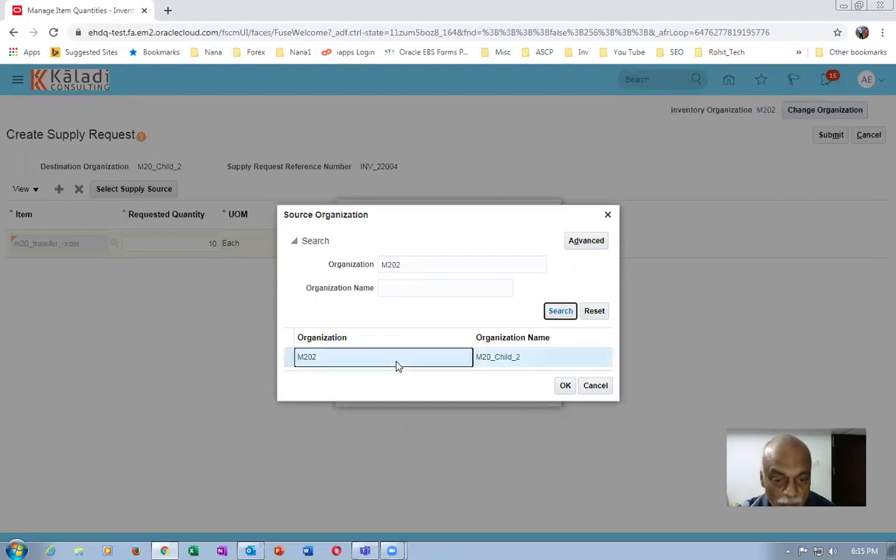
left_click(563, 387)
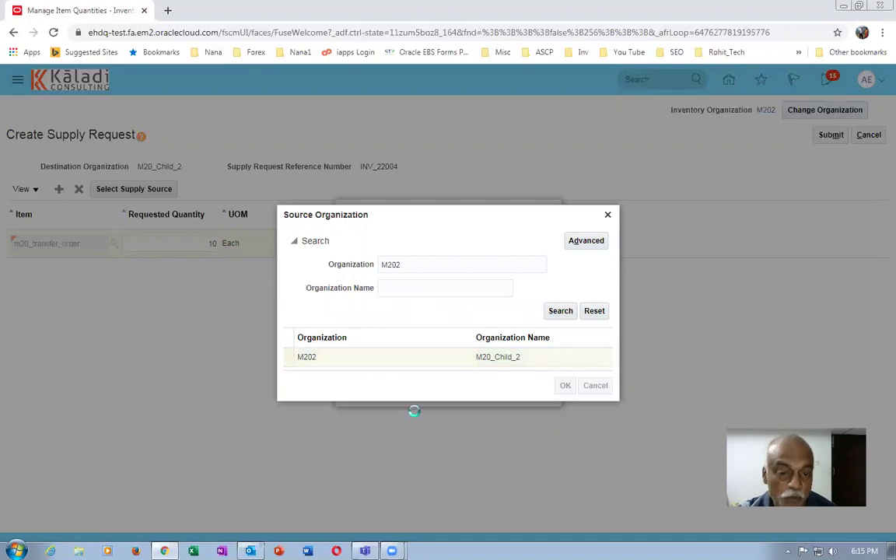
- Look up the source subinventories and choose M202_Sub1 for the transfer
left_click(486, 350)
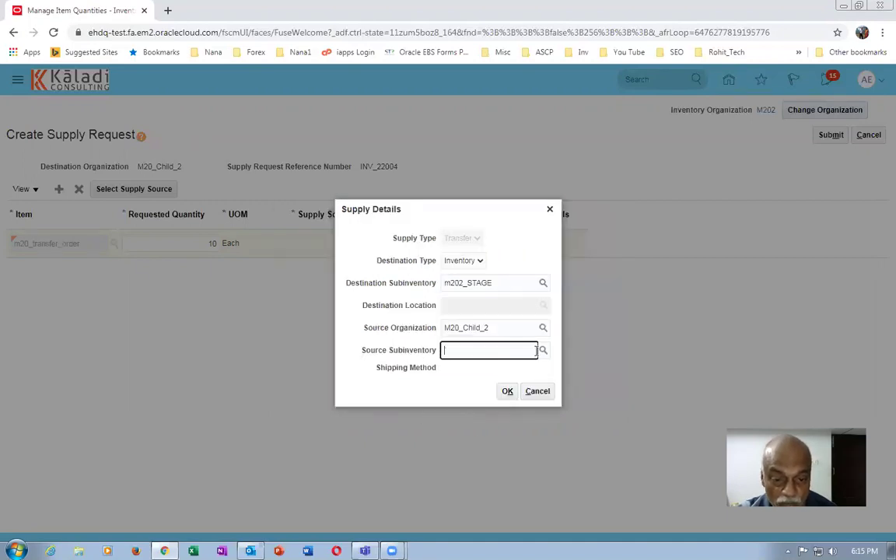
left_click(541, 353)
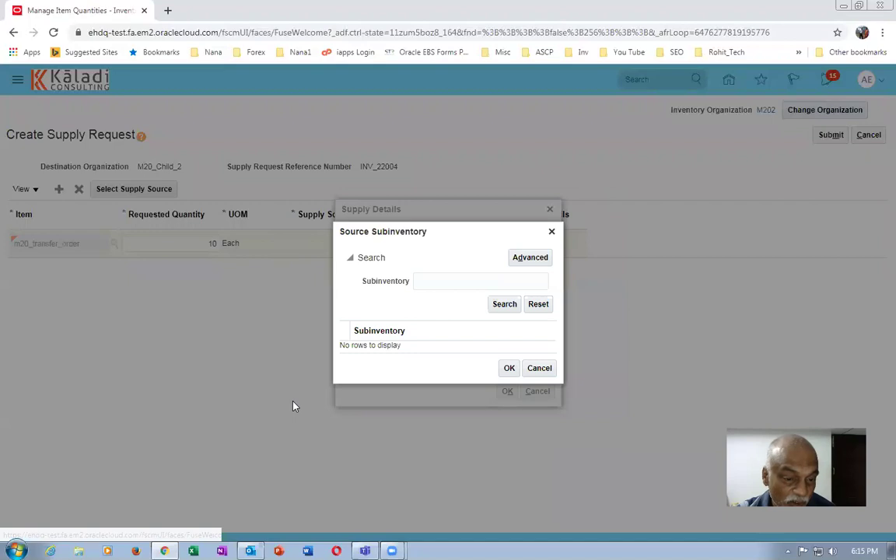
left_click(498, 306)
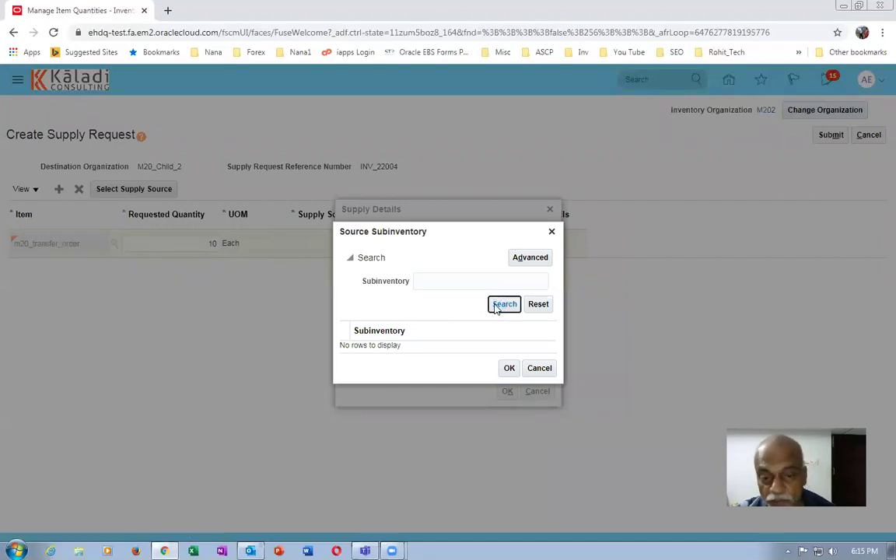
left_click(463, 347)
left_click(508, 373)
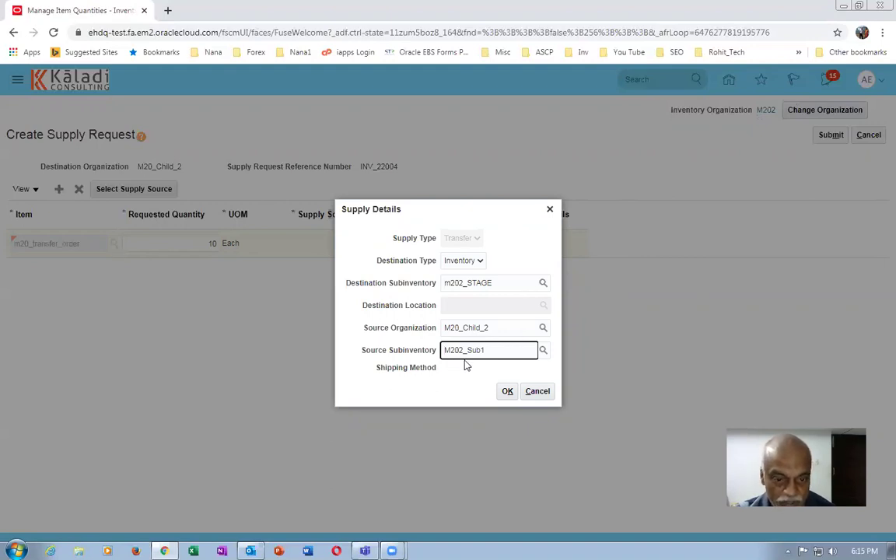
- Confirm the supply details and submit the supply request for processing
left_click(507, 392)
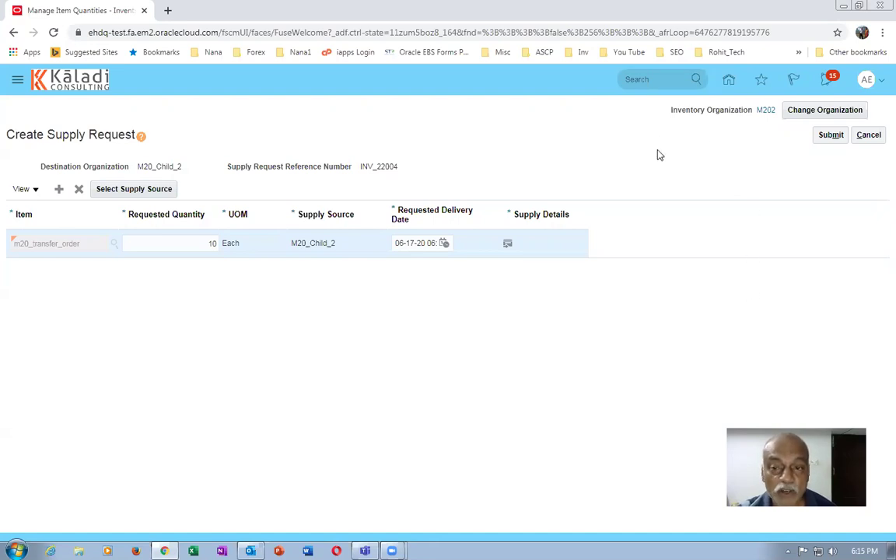
left_click(831, 136)
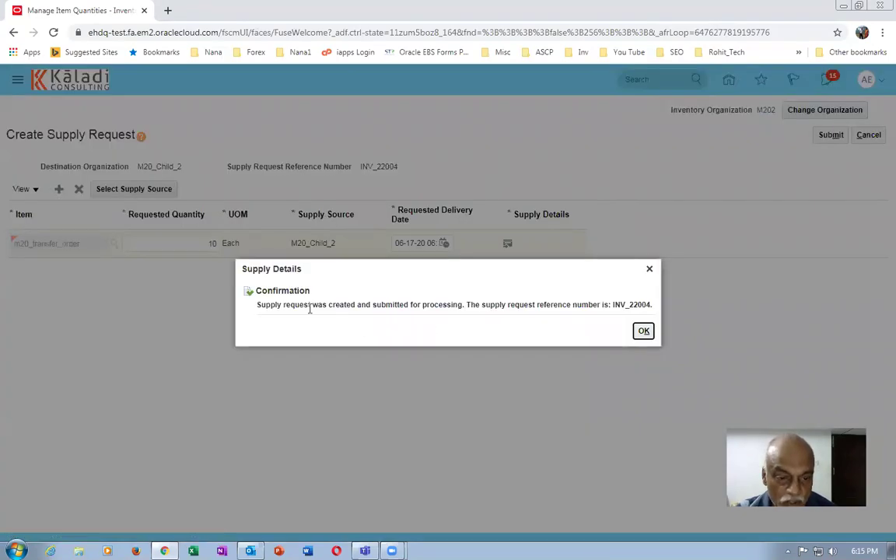
left_click_drag(308, 307, 538, 305)
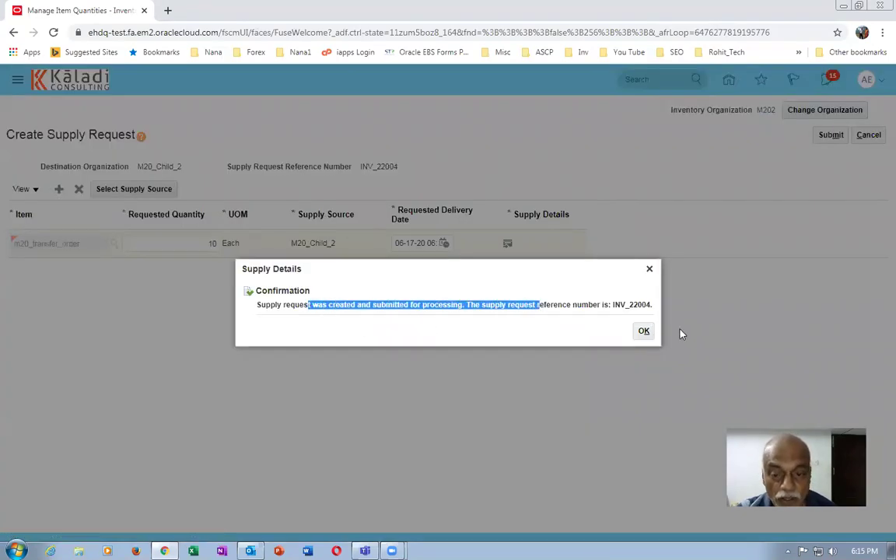
- Dismiss the supply request confirmation, leave Manage Item Quantities and start a miscellaneous transaction in Inventory Management
left_click(652, 332)
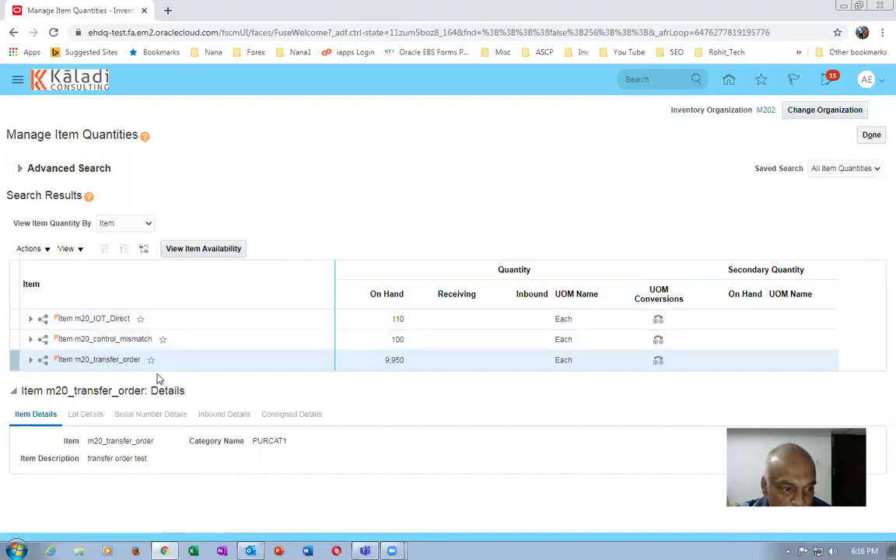
left_click(872, 135)
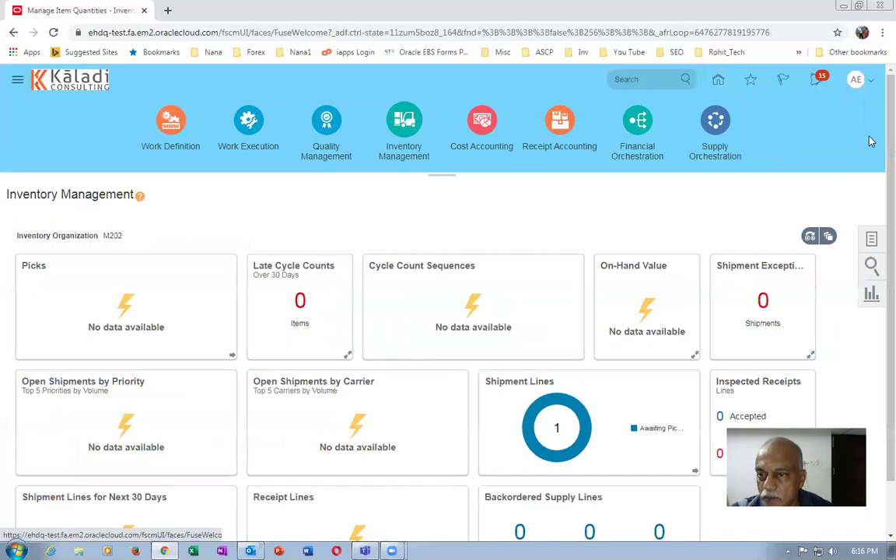
left_click(714, 78)
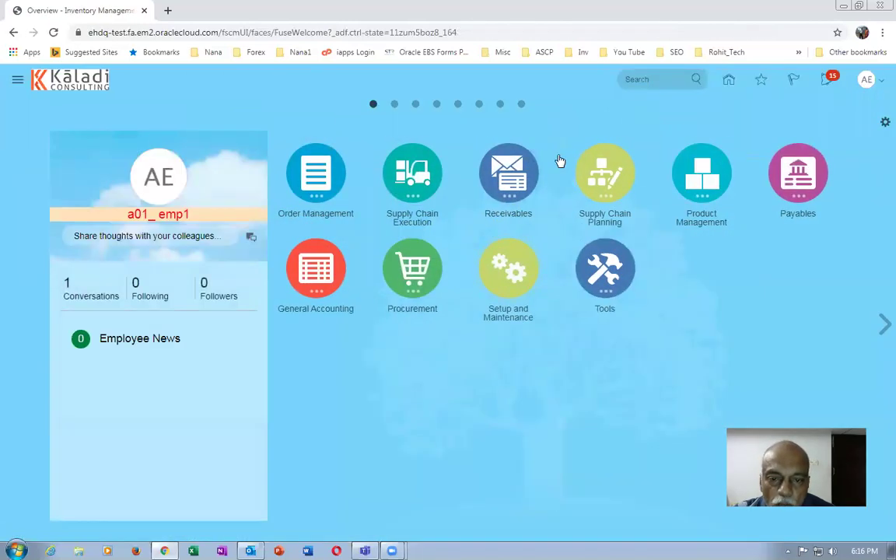
left_click(429, 199)
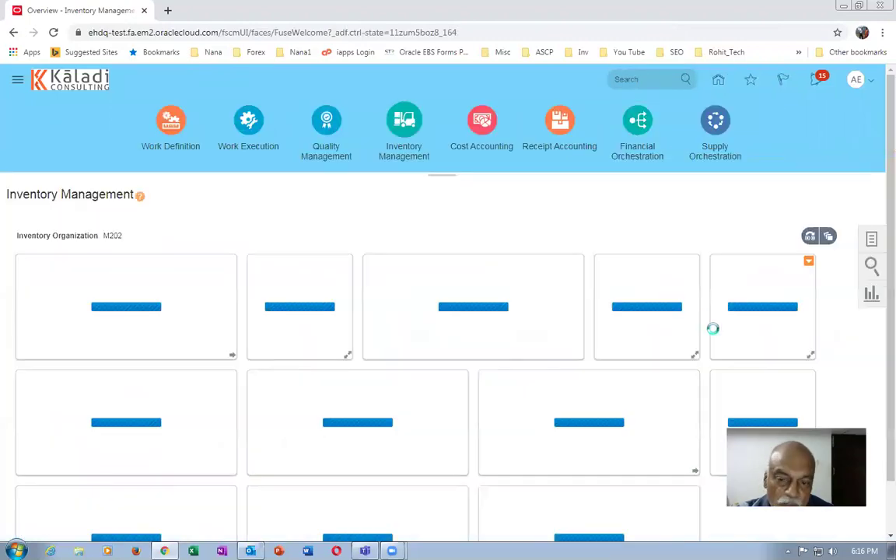
left_click(872, 239)
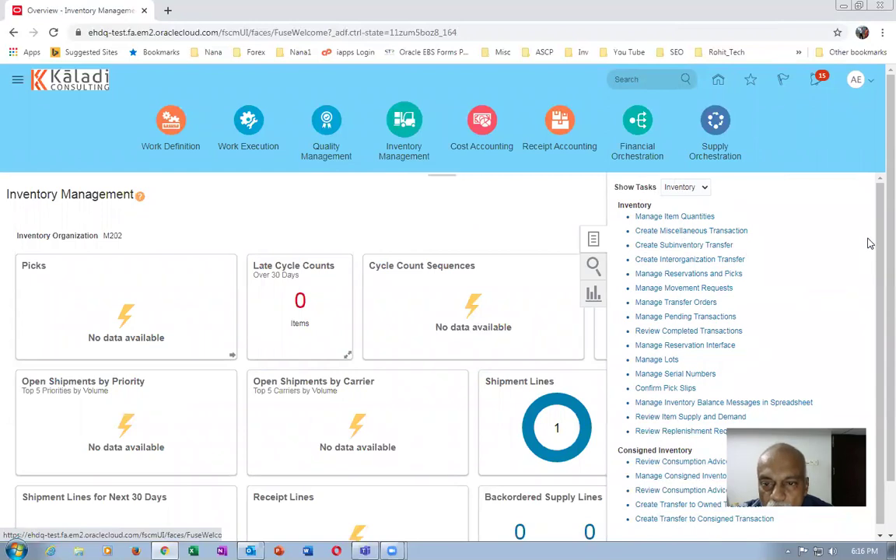
left_click(704, 231)
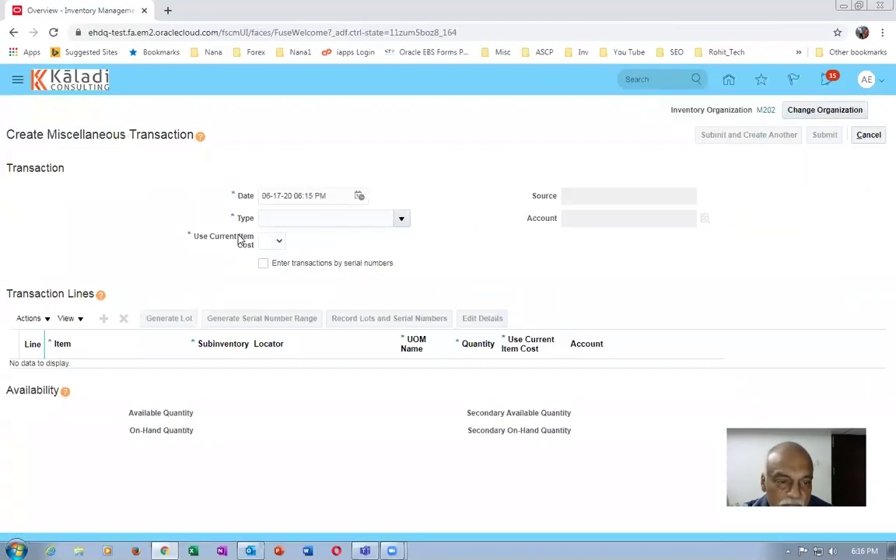
- Set the transaction type to Miscellaneous Receipt, enter the charge account and set Use Current Item Cost to Yes
left_click(401, 220)
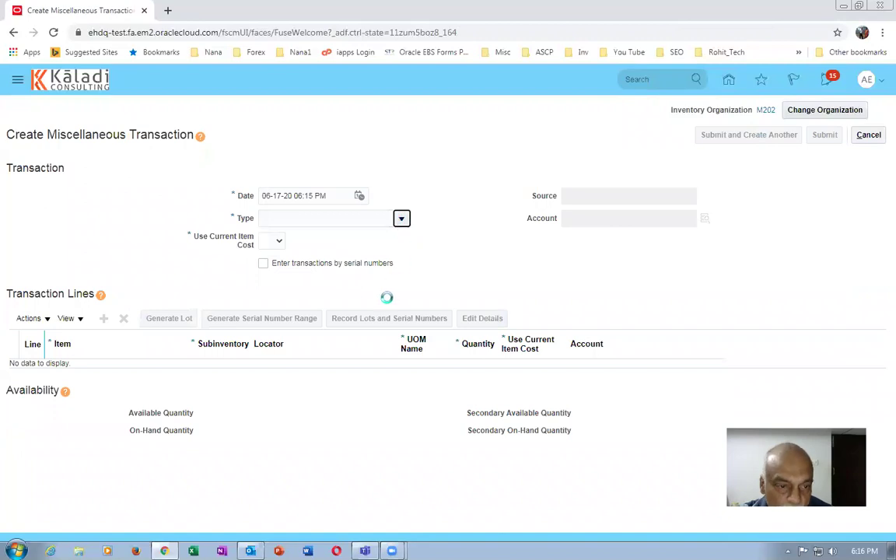
left_click(360, 371)
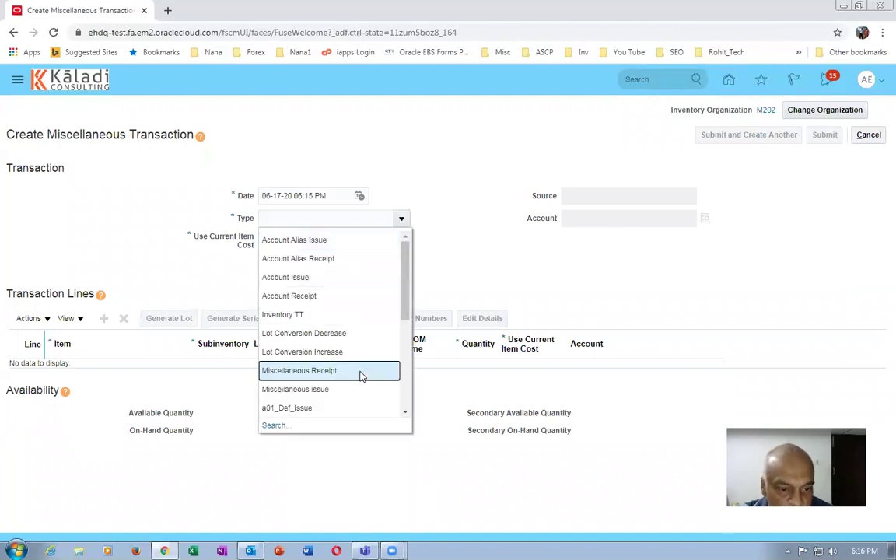
left_click(592, 220)
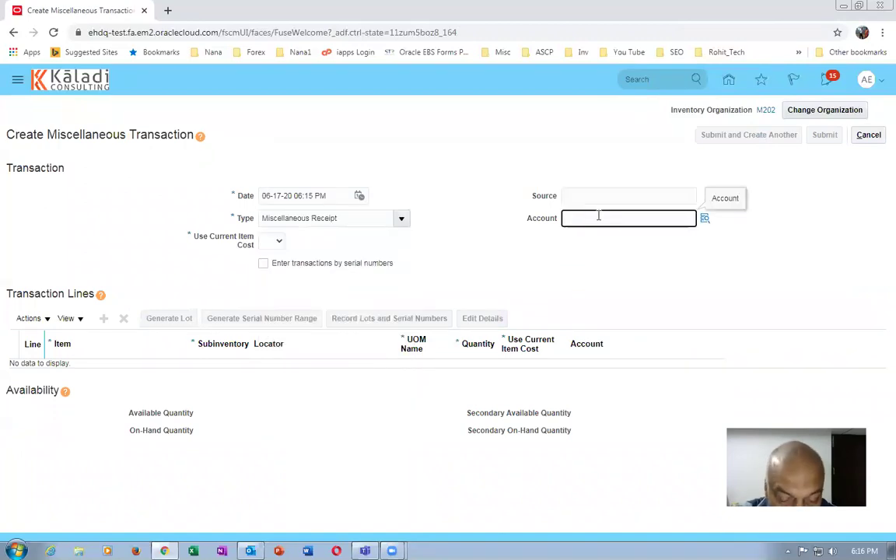
type("10-100-1000")
left_click(278, 242)
left_click(262, 276)
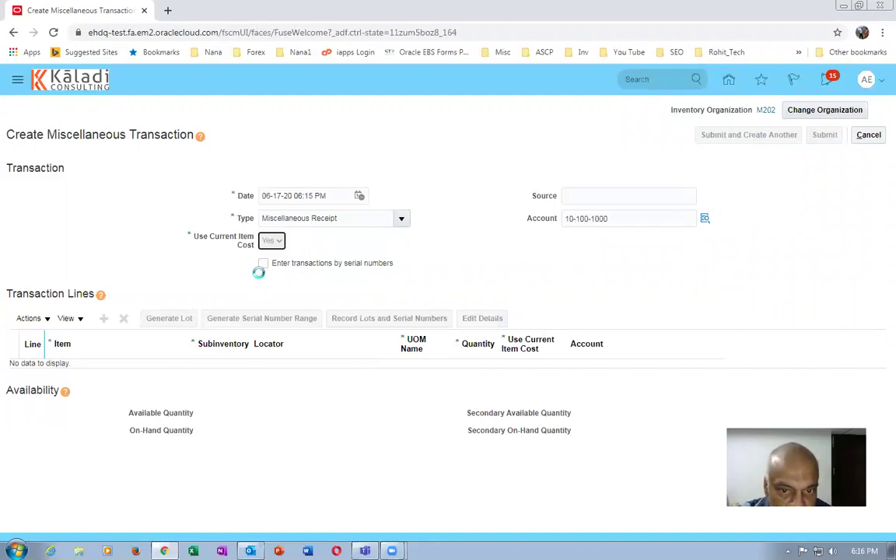
- Add a transaction line for item m20_transfer_order with M202_Sub1 as its subinventory
left_click(104, 319)
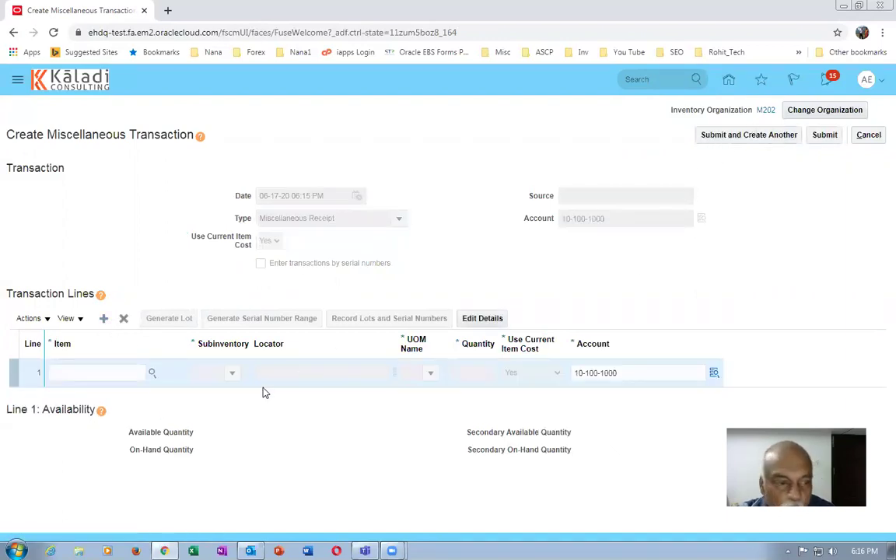
left_click(108, 372)
type("m20_transfer_order")
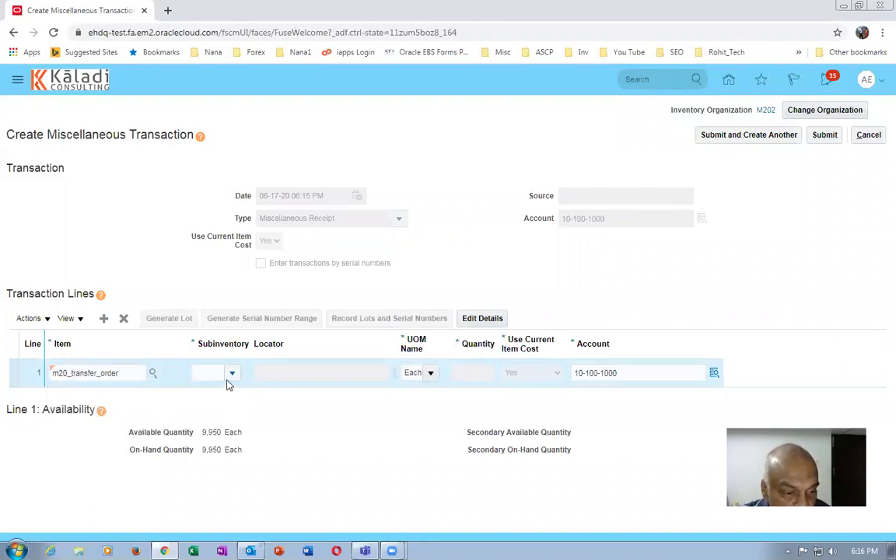
left_click(232, 374)
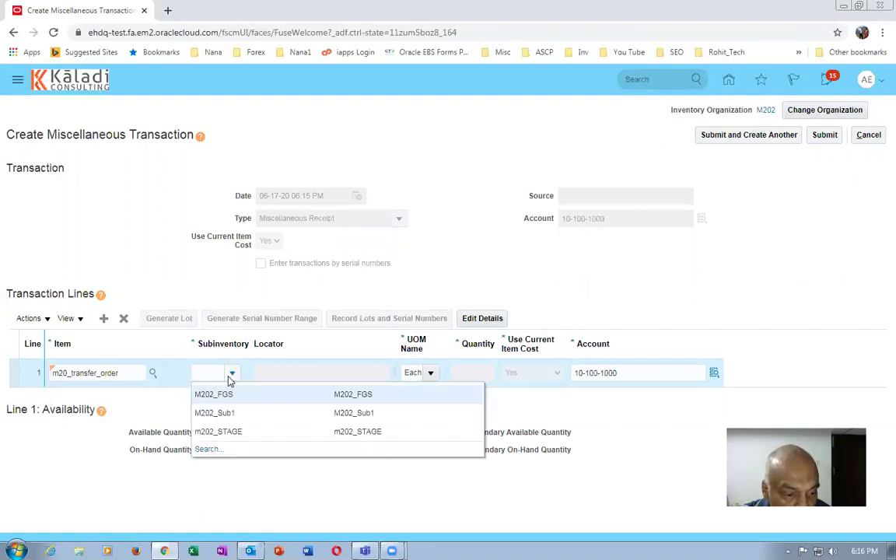
left_click(215, 412)
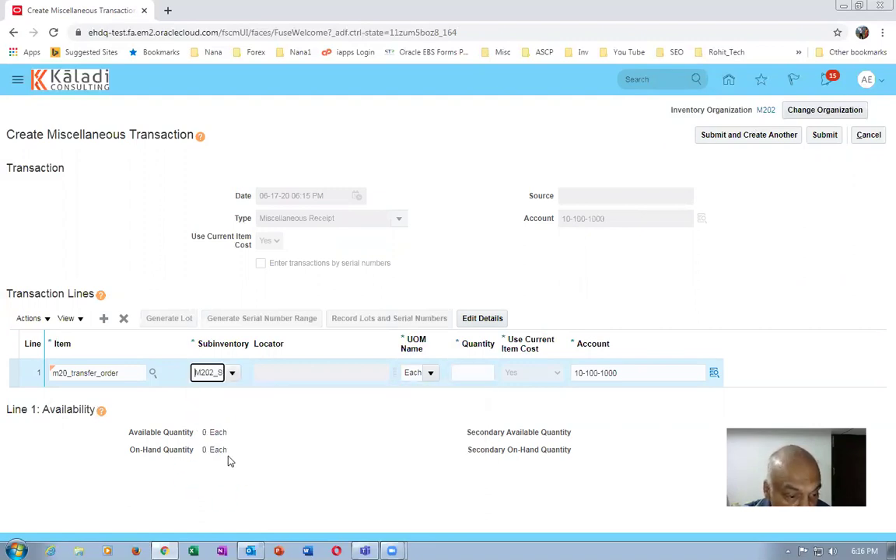
- Set the line's quantity to 10,000 and submit the miscellaneous receipt, acknowledging the confirmation
left_click(472, 372)
type("1")
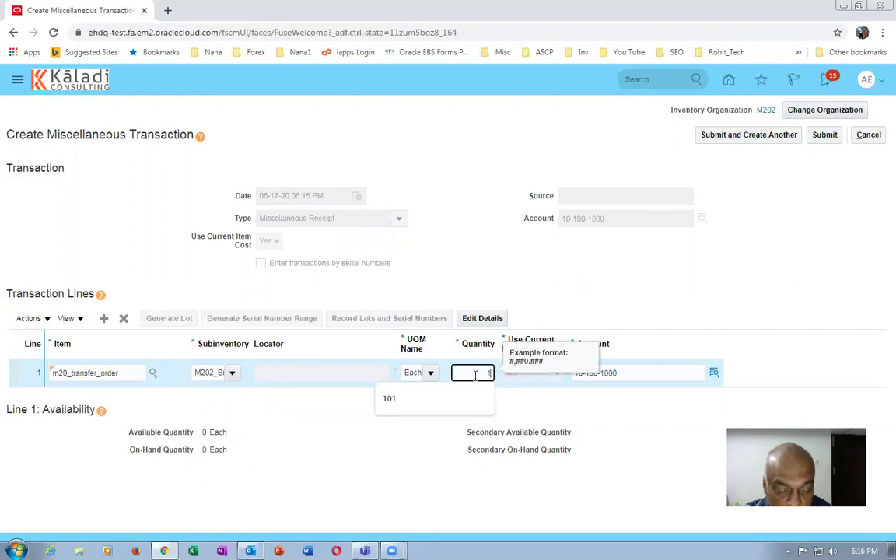
type("0,000")
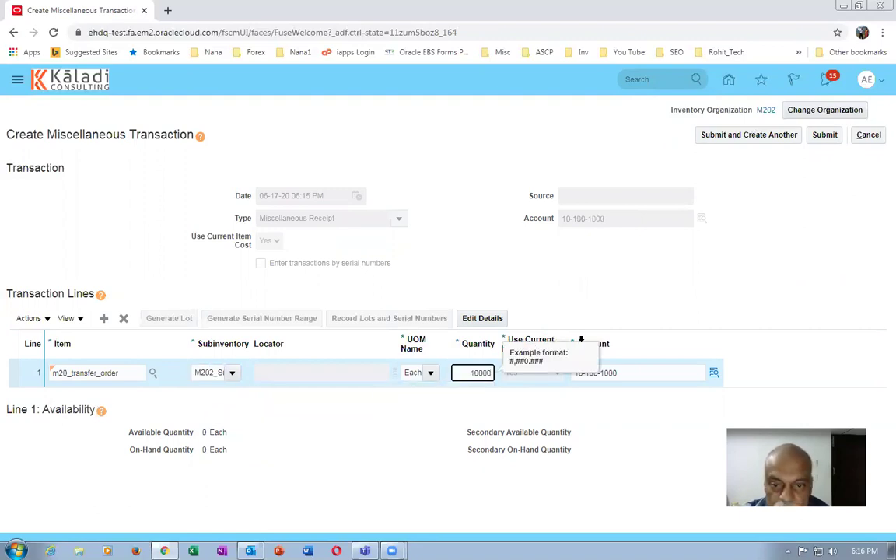
key("Tab")
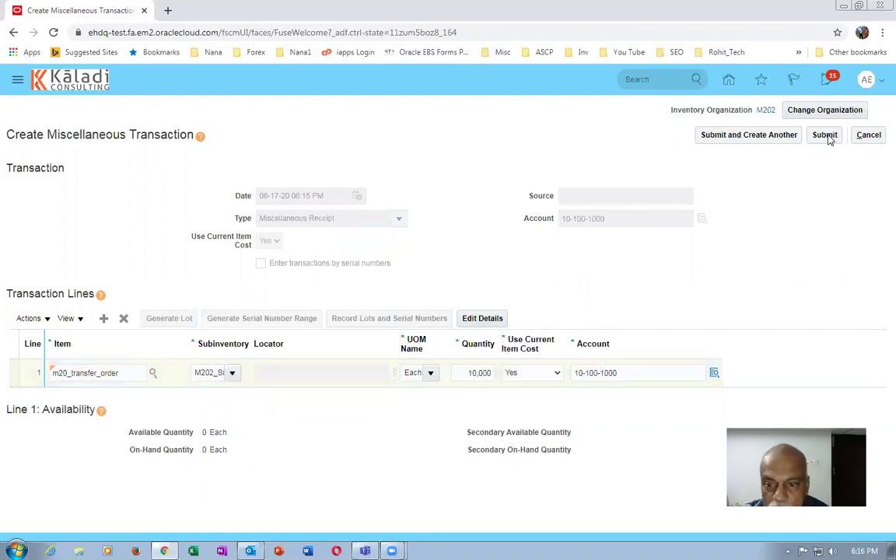
left_click(827, 136)
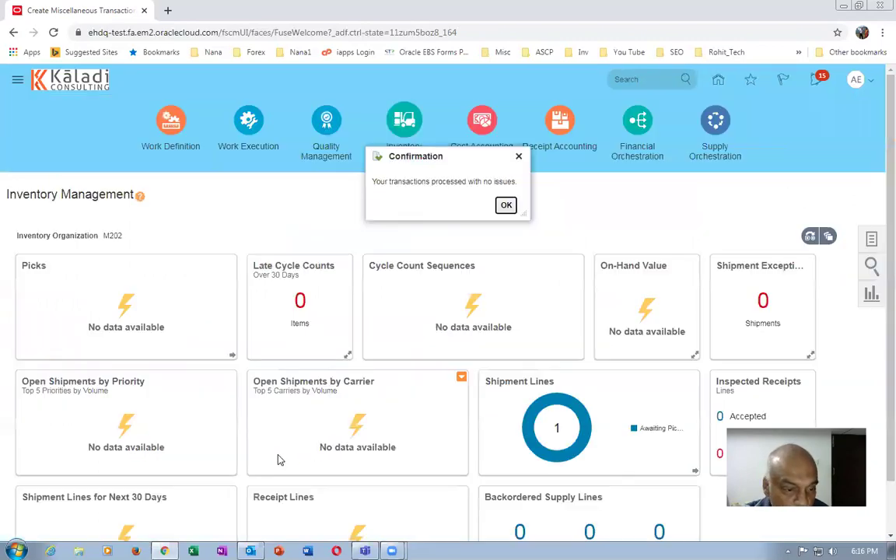
left_click(506, 205)
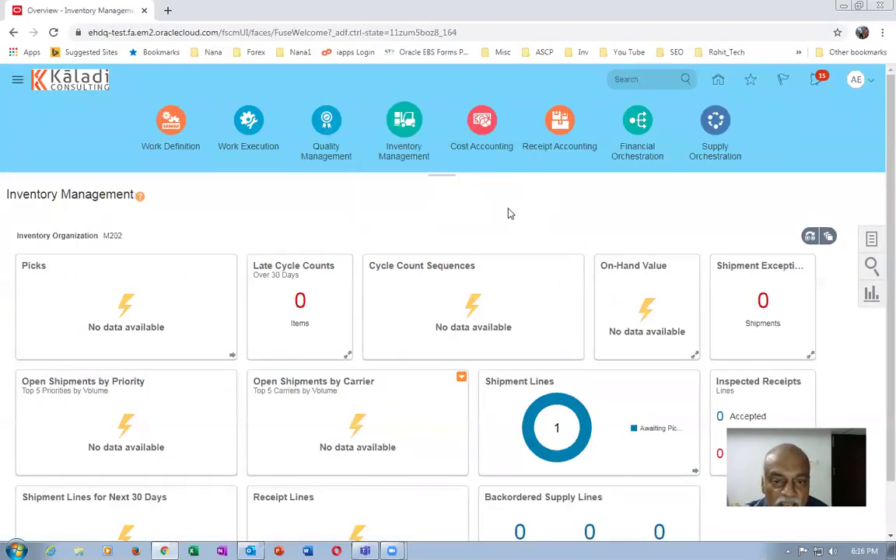
- Search Manage Transfer Orders with M202 as source and destination organization, and view the found order's shipments and receipts
left_click(872, 242)
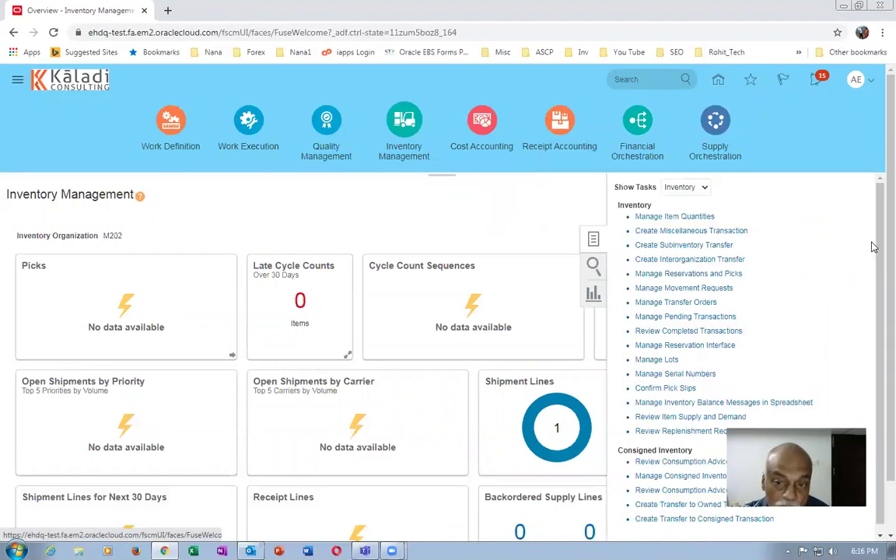
left_click(677, 302)
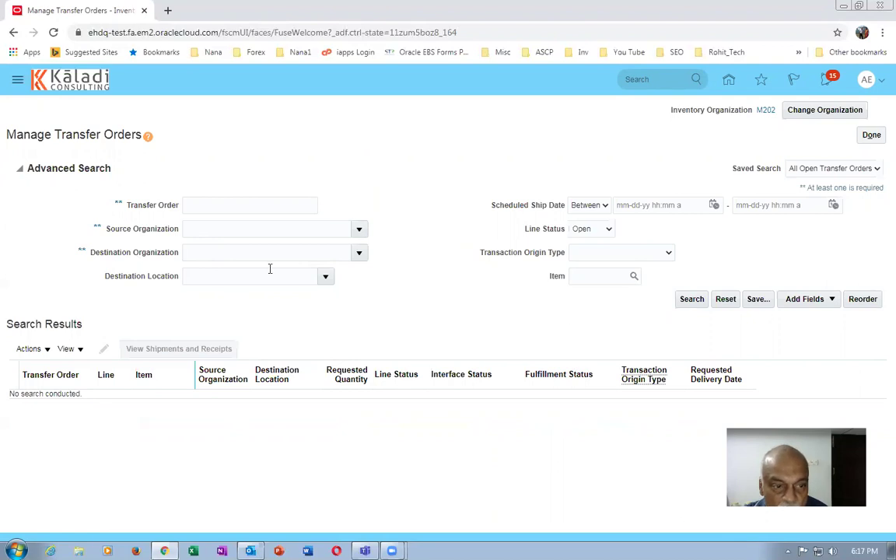
left_click(249, 229)
type("m202")
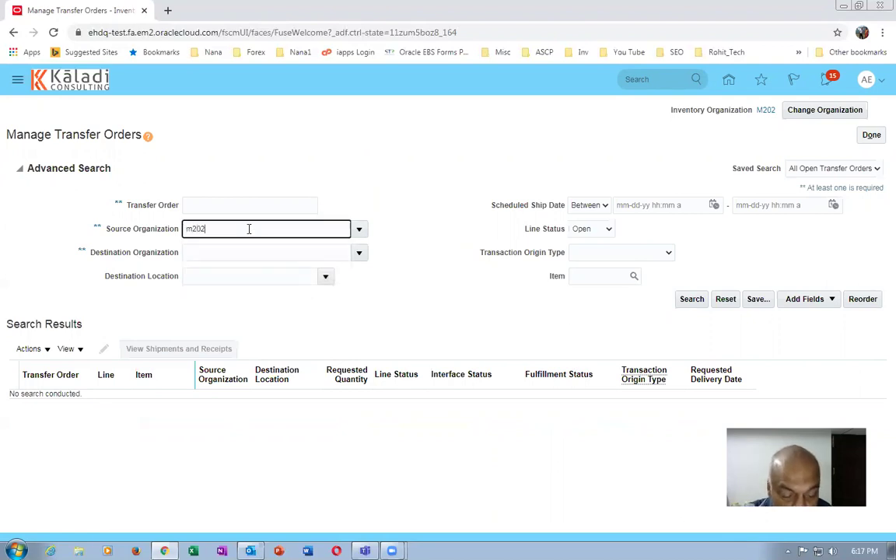
key("Tab")
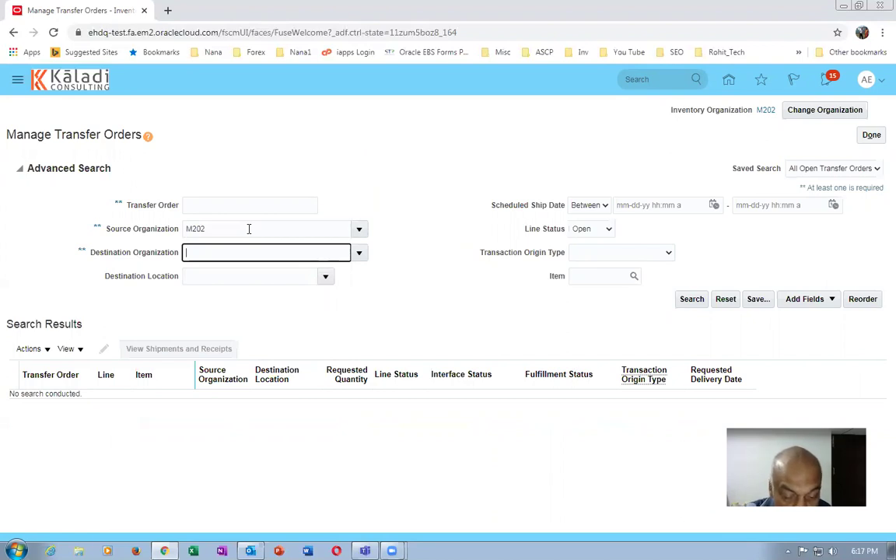
type("m202")
key("Tab")
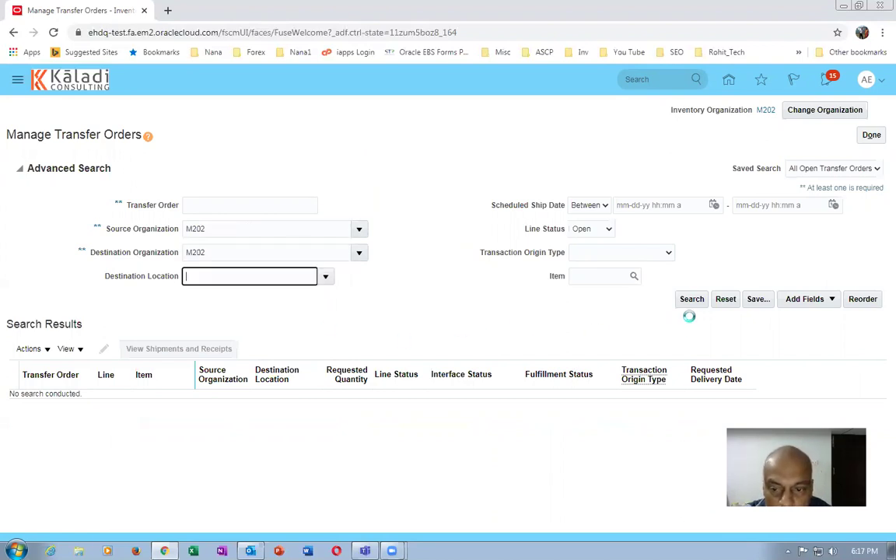
left_click(692, 299)
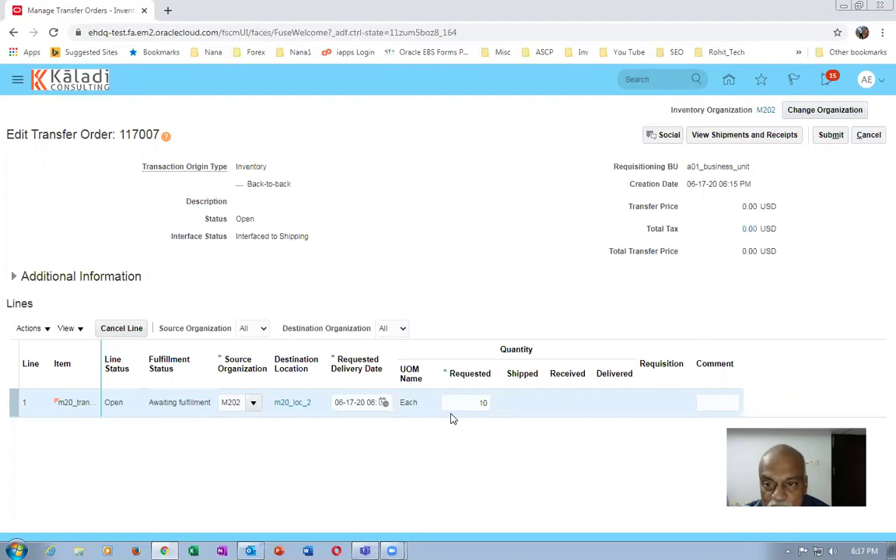
left_click(704, 136)
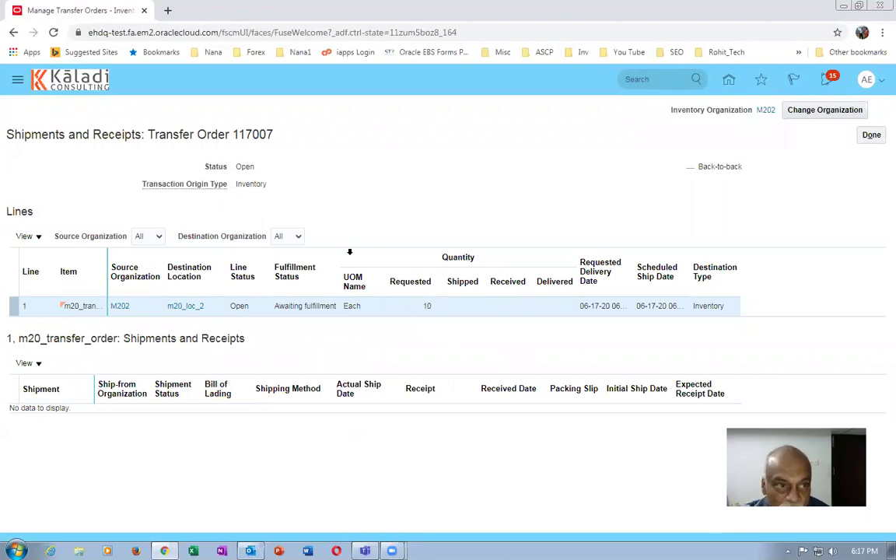
- Duplicate the transfer order's browser tab and load the Oracle Applications home page in the copy
right_click(79, 8)
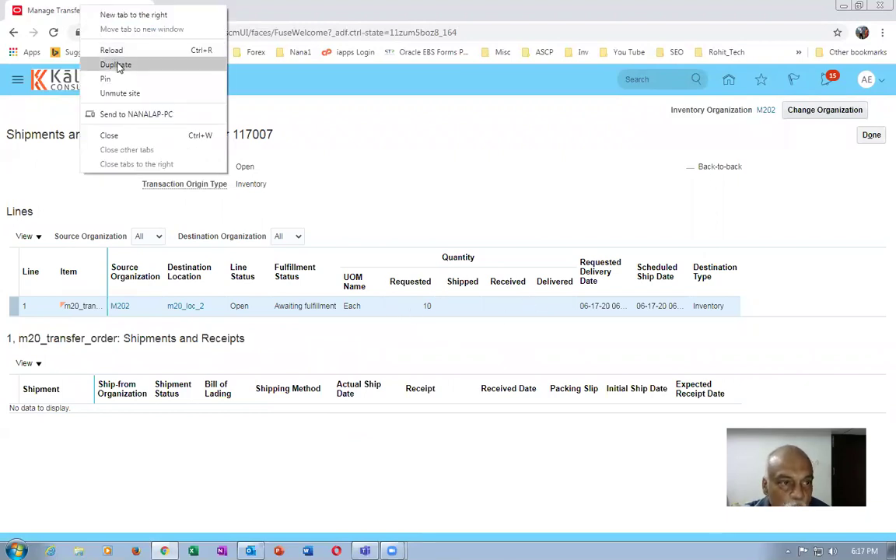
left_click(119, 64)
left_click(224, 34)
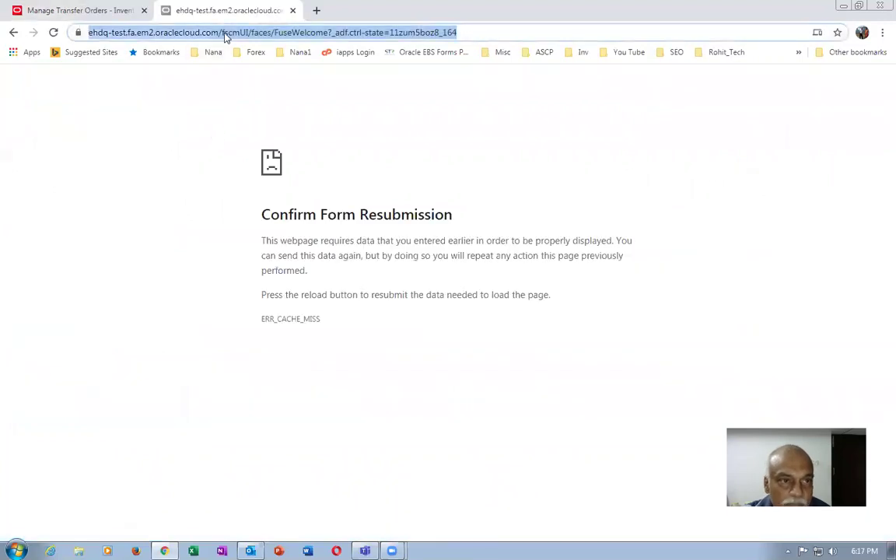
key("Return")
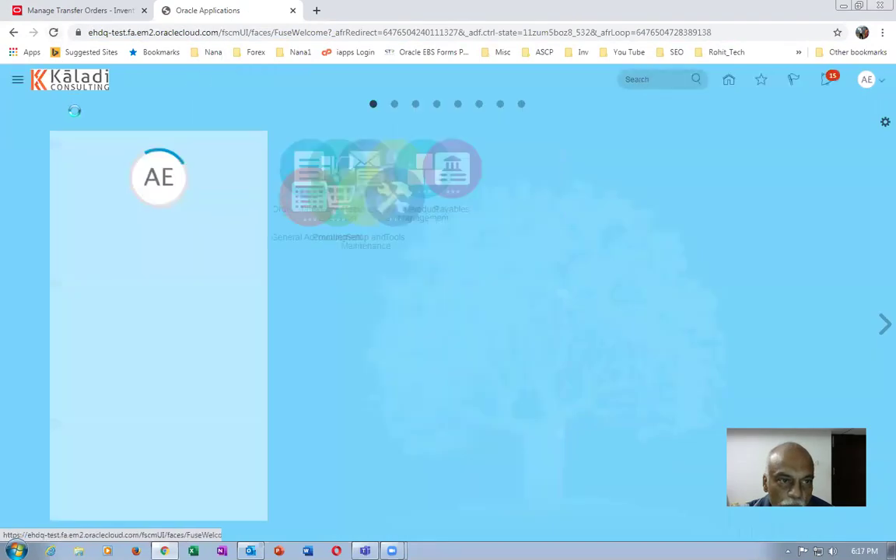
- Copy the transfer order number from the Shipments and Receipts heading and return to the home page tab
left_click(76, 11)
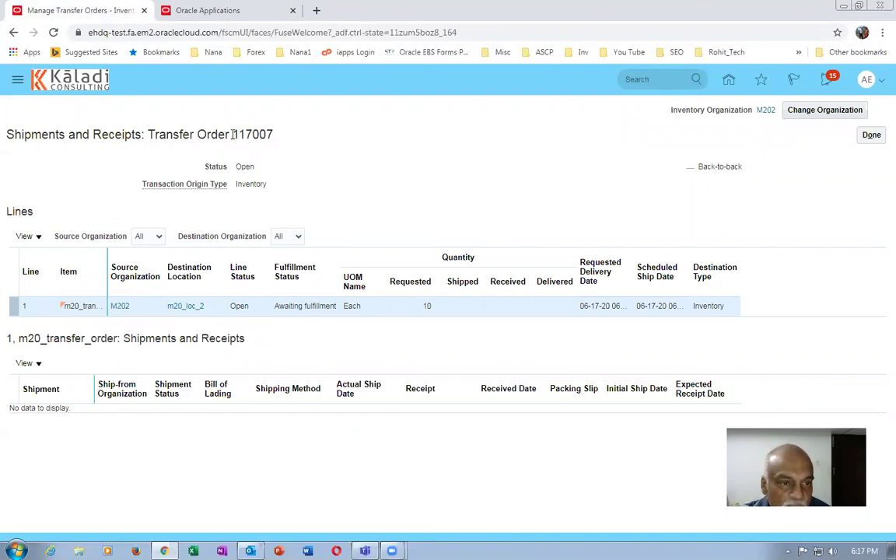
left_click_drag(235, 135, 277, 140)
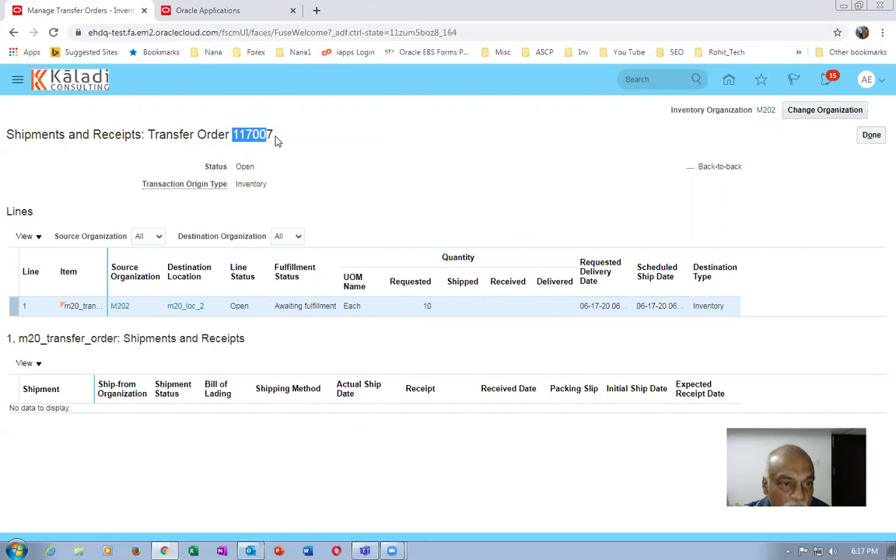
left_click(204, 13)
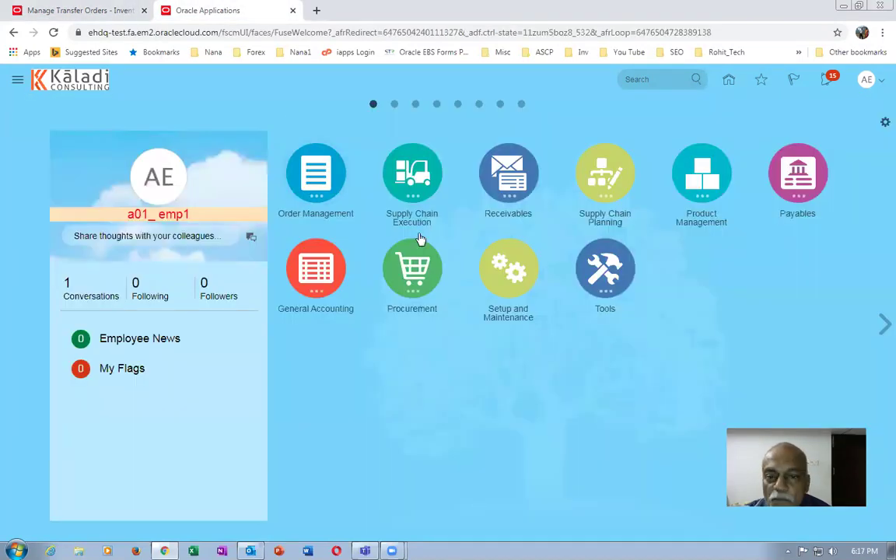
- Open Manage Shipment Lines from the Shipments tasks of Inventory Management
left_click(412, 167)
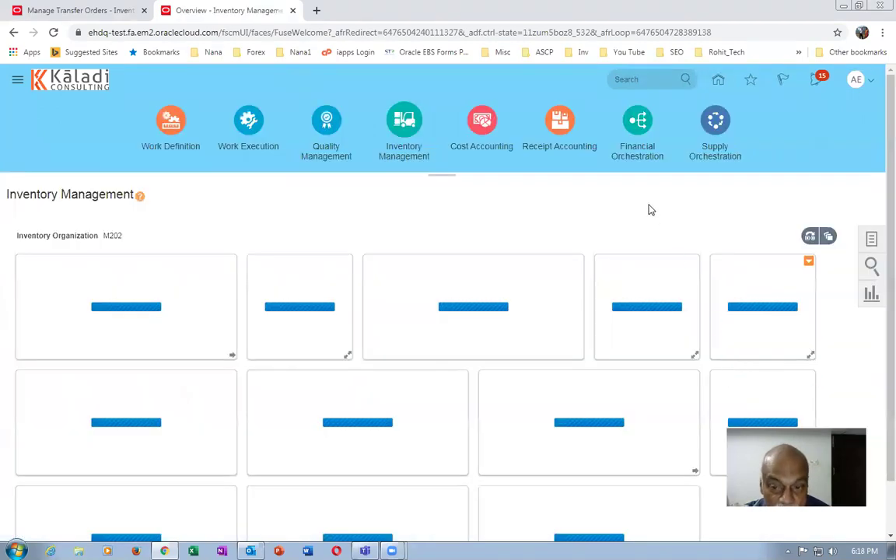
left_click(871, 245)
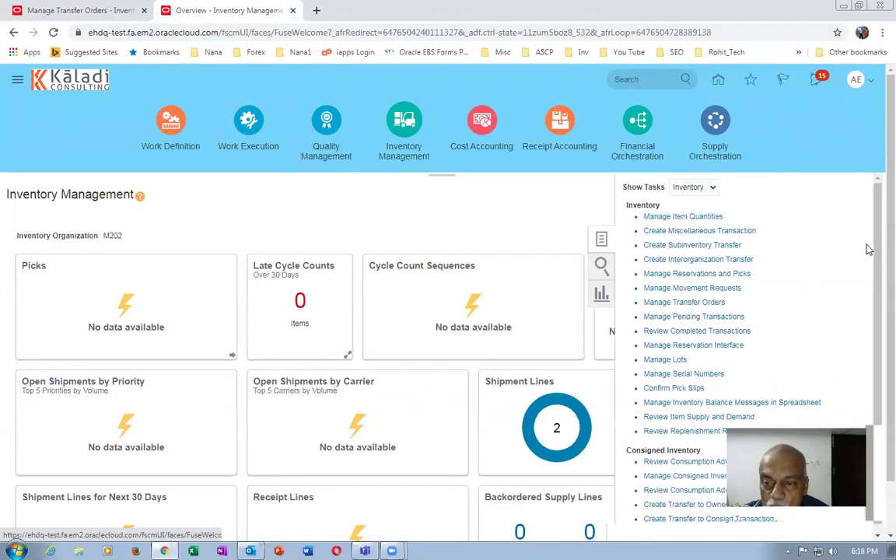
left_click(670, 189)
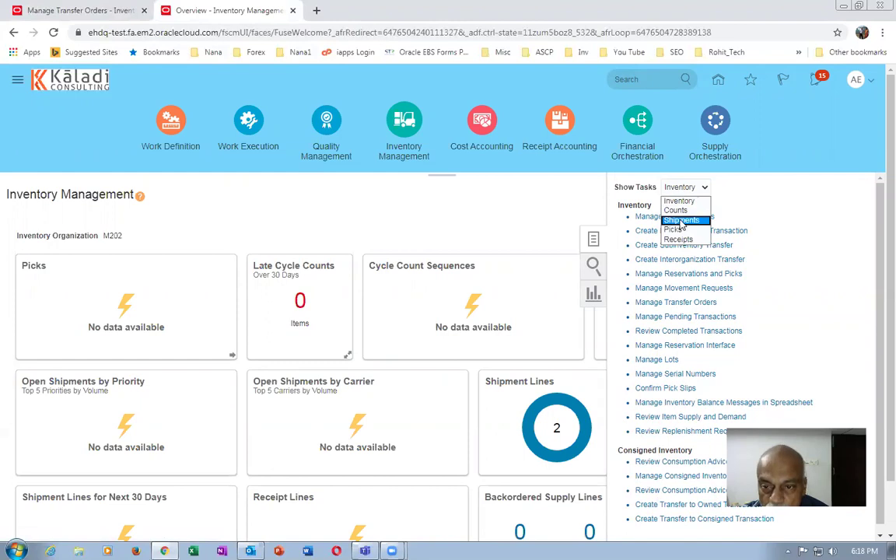
left_click(678, 223)
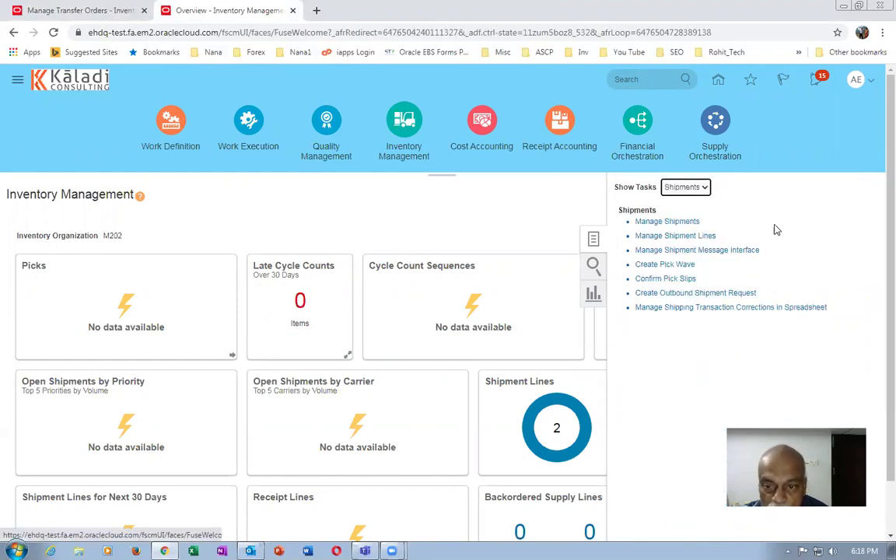
left_click(688, 236)
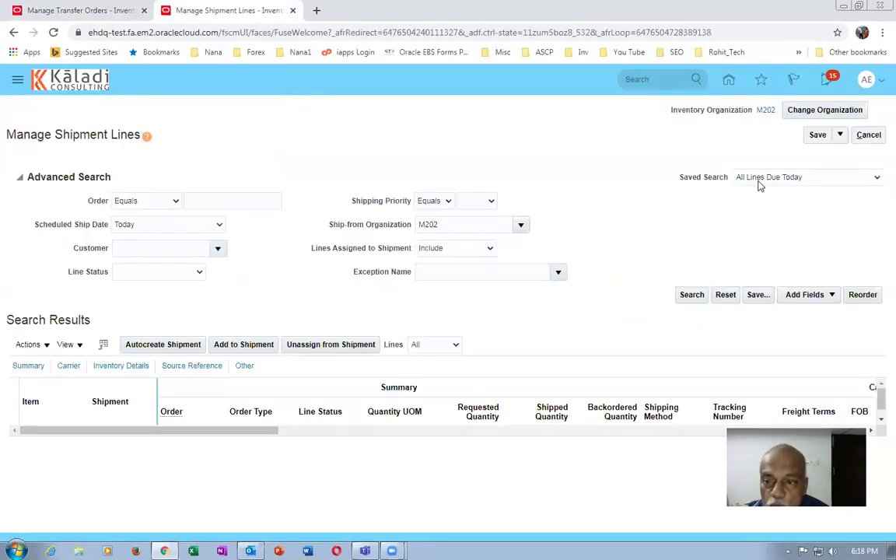
- Search shipment lines for the transfer order's number using the saved search All Lines Due Today and the Next 7 Days, and open the m20_transfer_order line
left_click(751, 177)
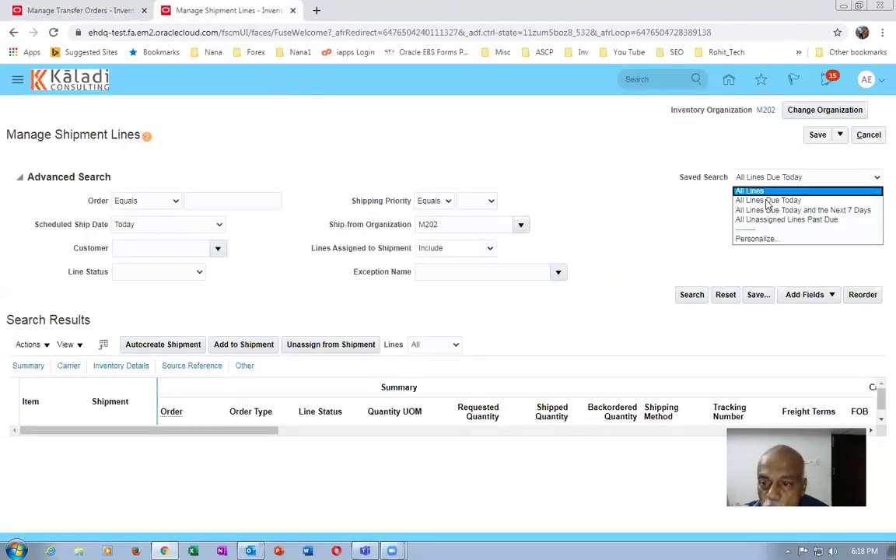
left_click(770, 211)
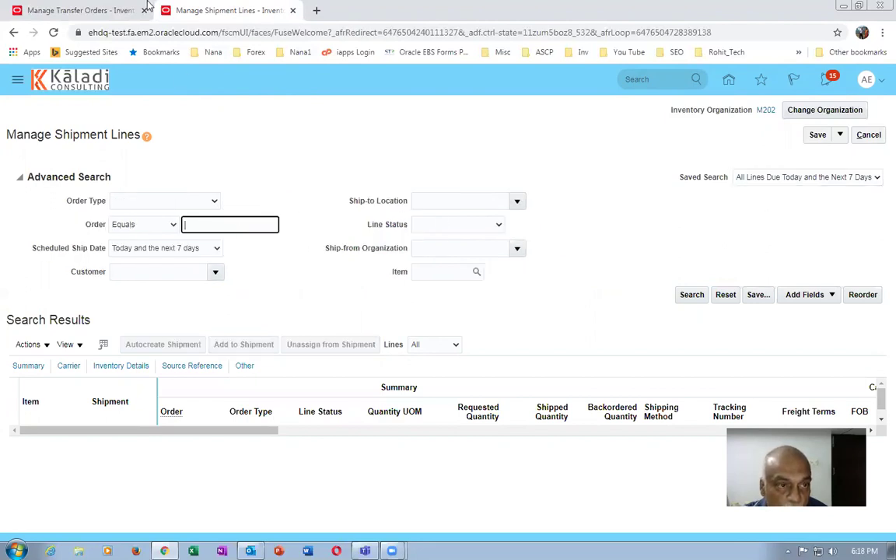
left_click(87, 11)
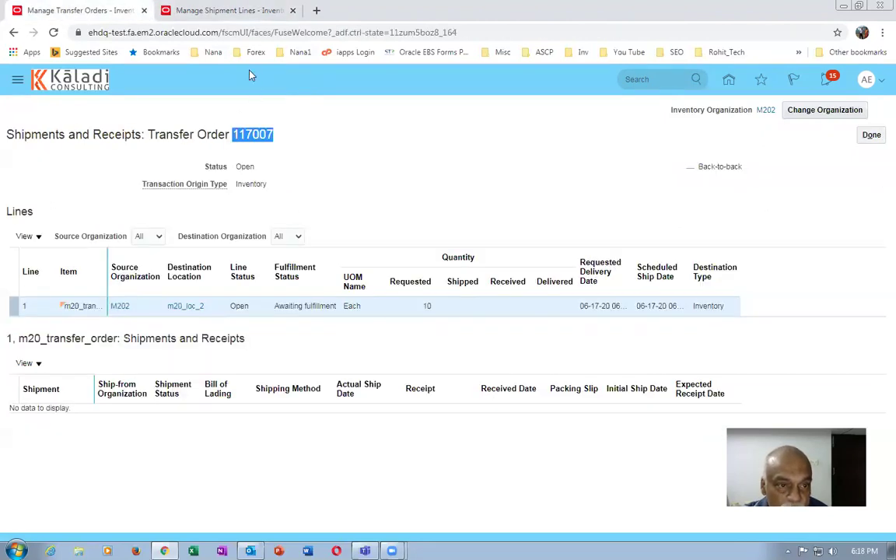
left_click(225, 10)
type("11")
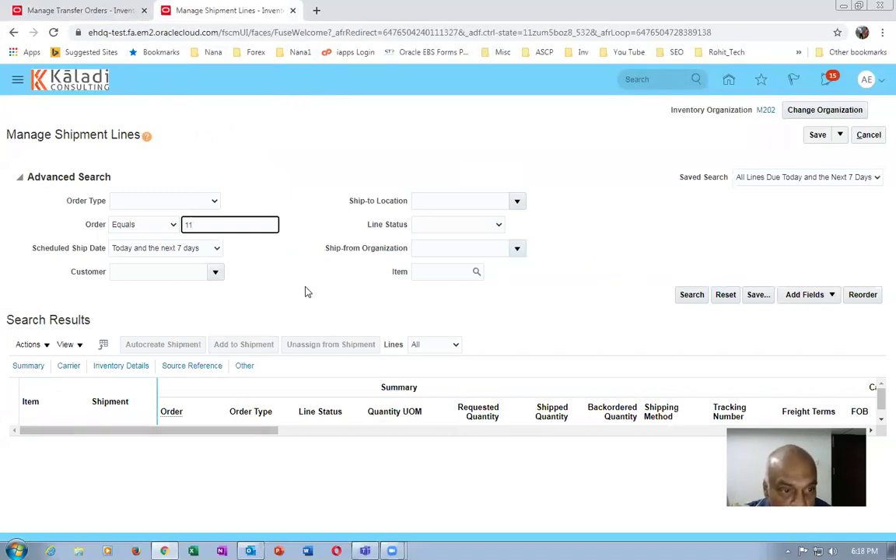
type("7007")
left_click(688, 298)
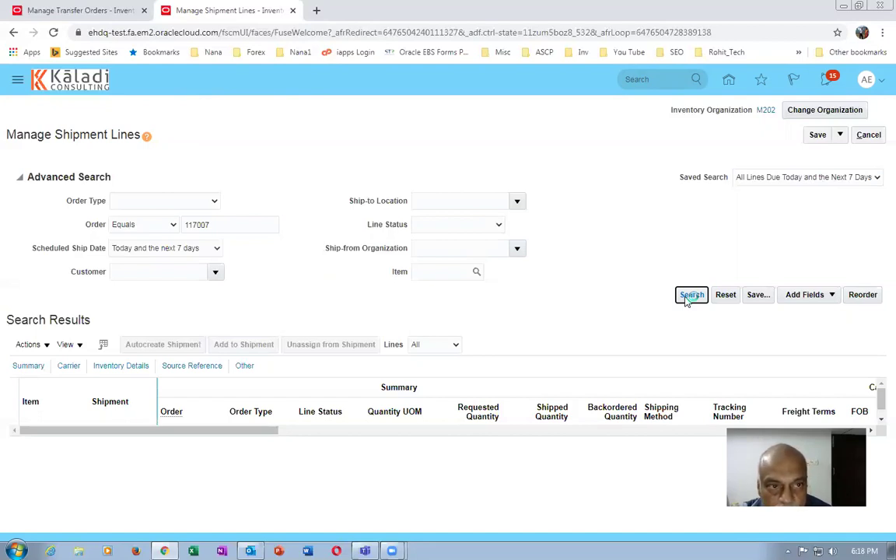
left_click(688, 298)
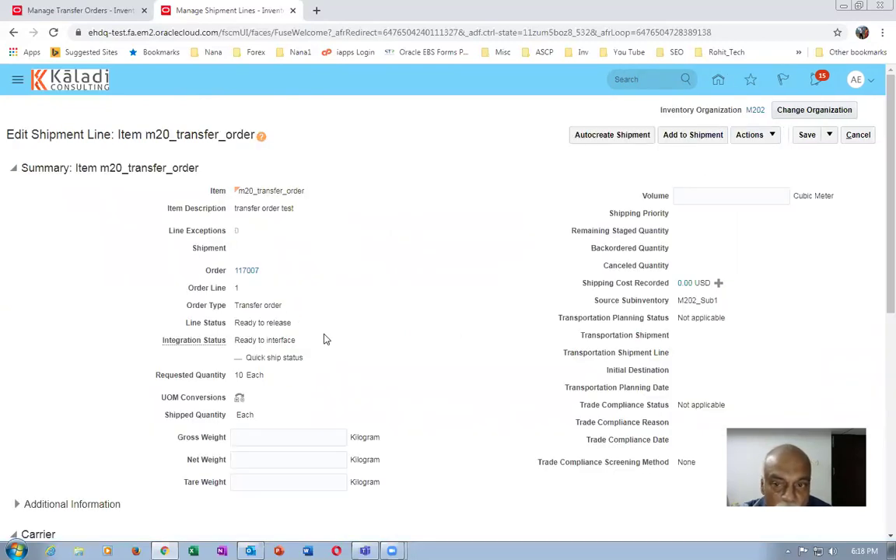
- Pick release the m20_transfer_order shipment line and acknowledge the confirmation
left_click(749, 138)
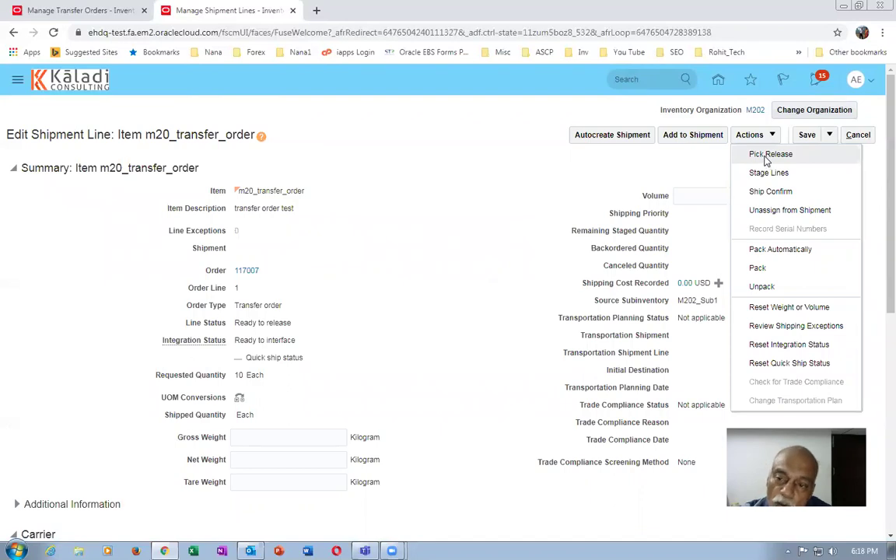
left_click(768, 156)
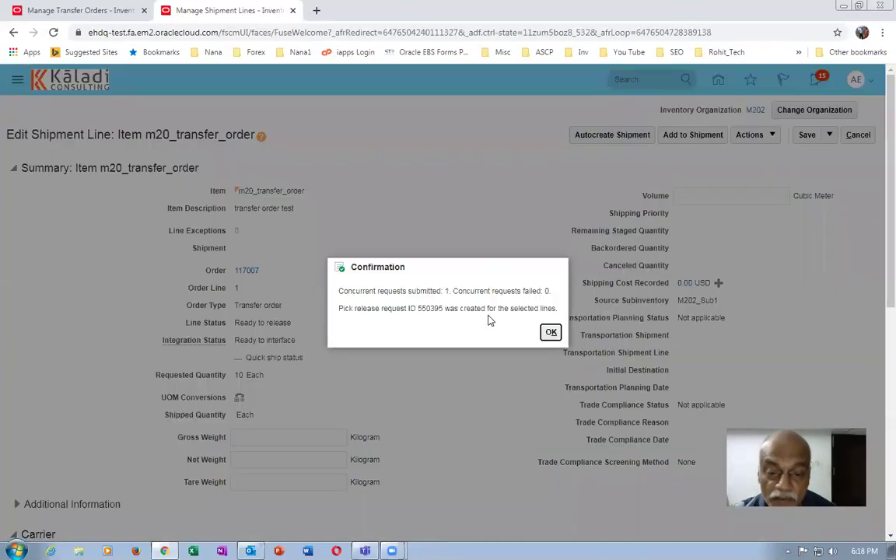
left_click(550, 333)
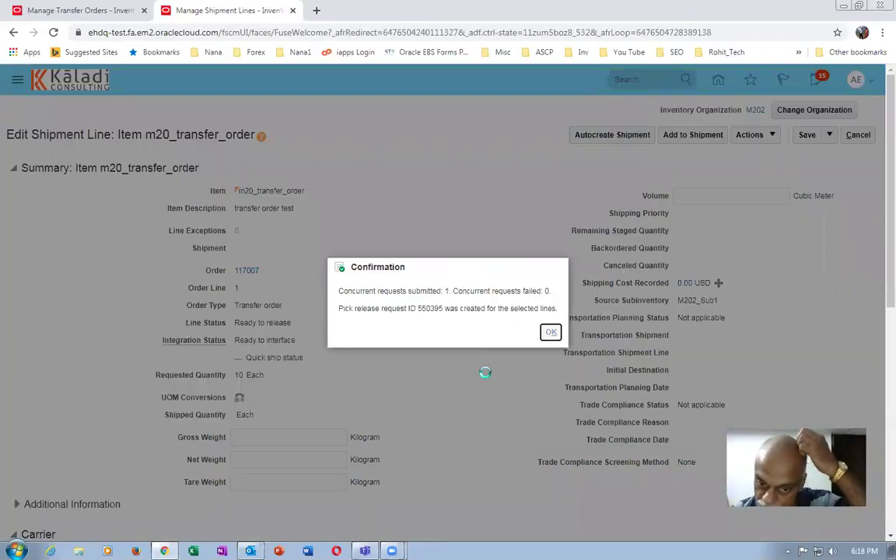
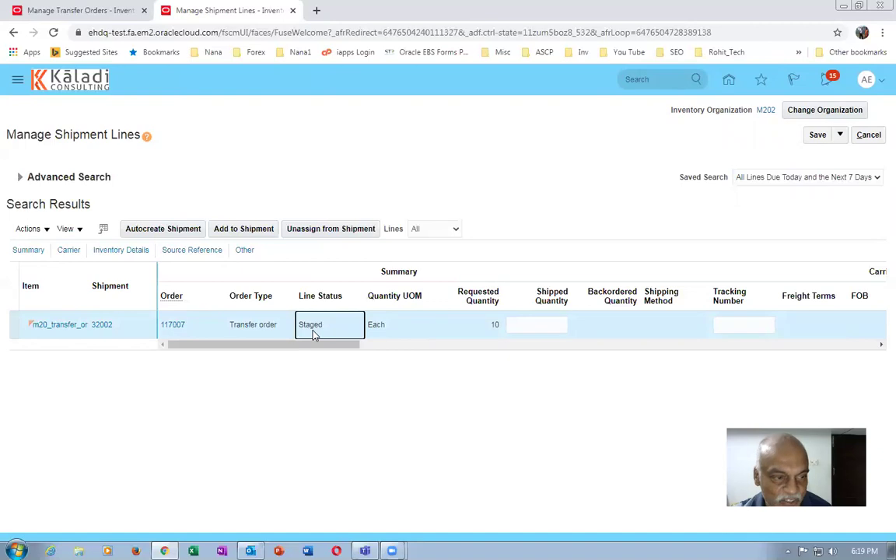
- Return to the transfer order's browser tab and reopen its shipments and receipts to check the shipment and fulfillment status
left_click(76, 11)
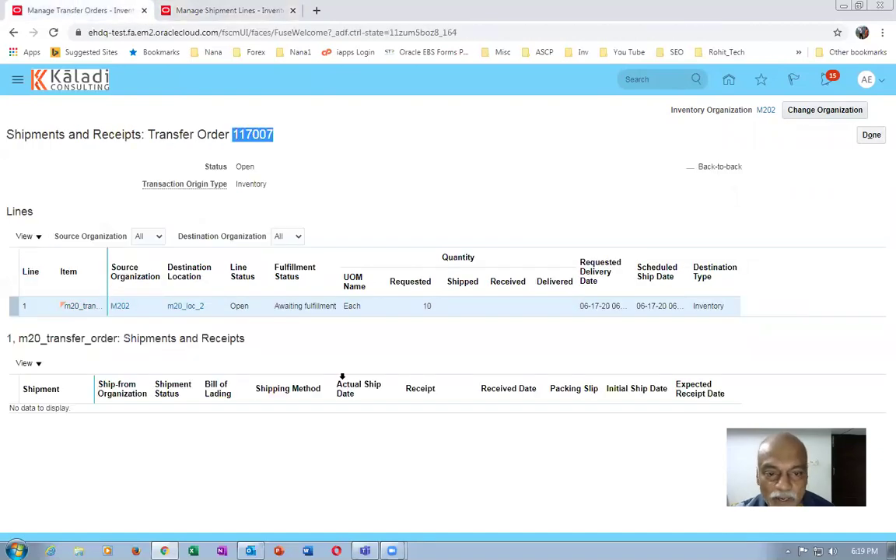
left_click(869, 136)
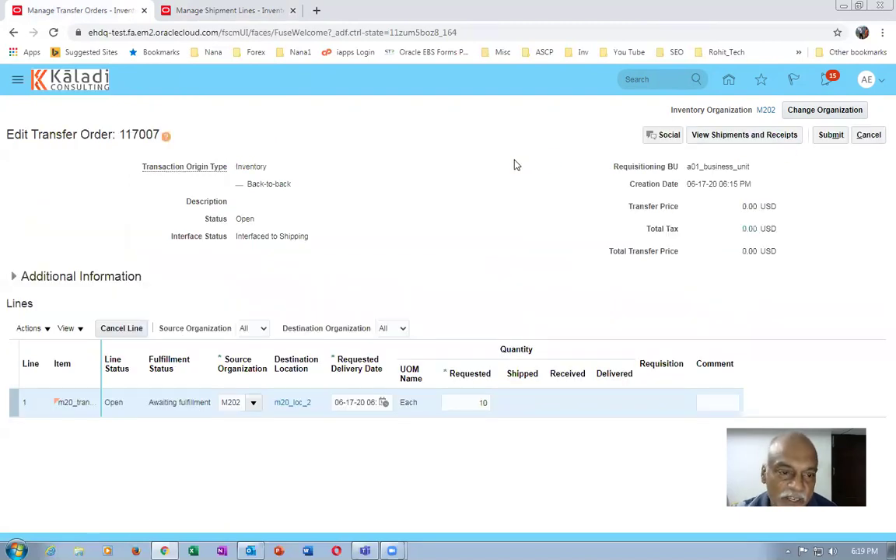
left_click(12, 402)
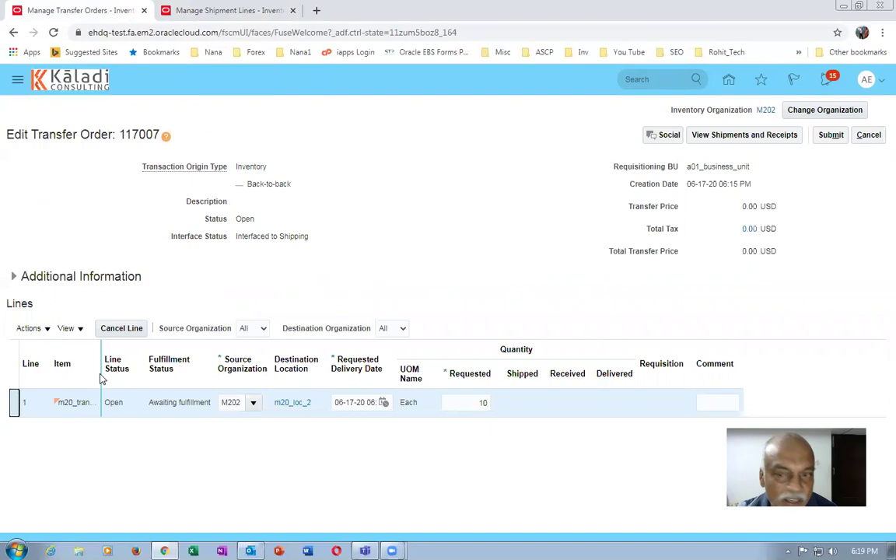
left_click(726, 140)
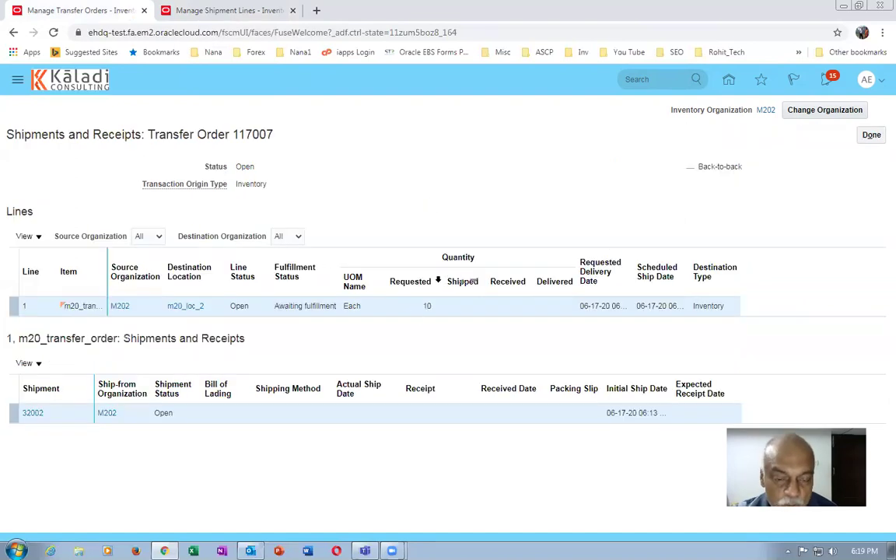
- Duplicate the Manage Shipment Lines browser tab and open Setup and Maintenance in the copy
left_click(186, 10)
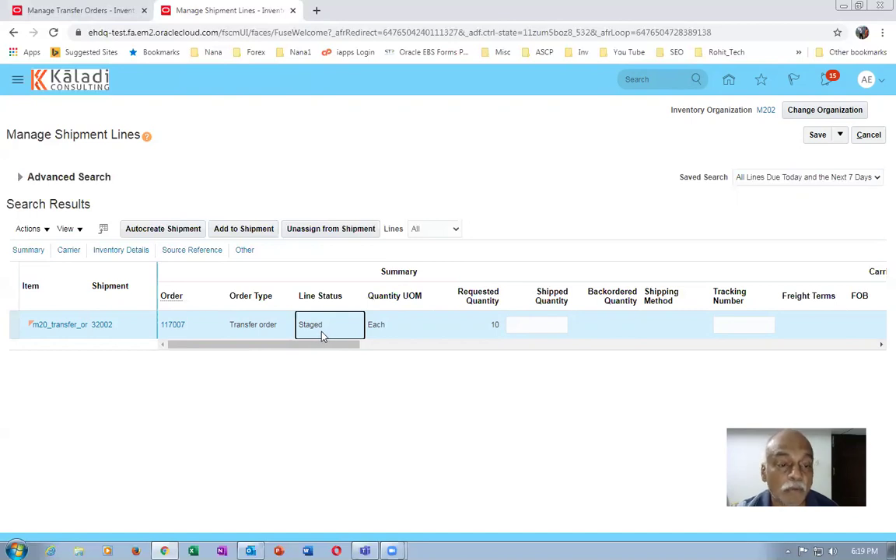
right_click(237, 16)
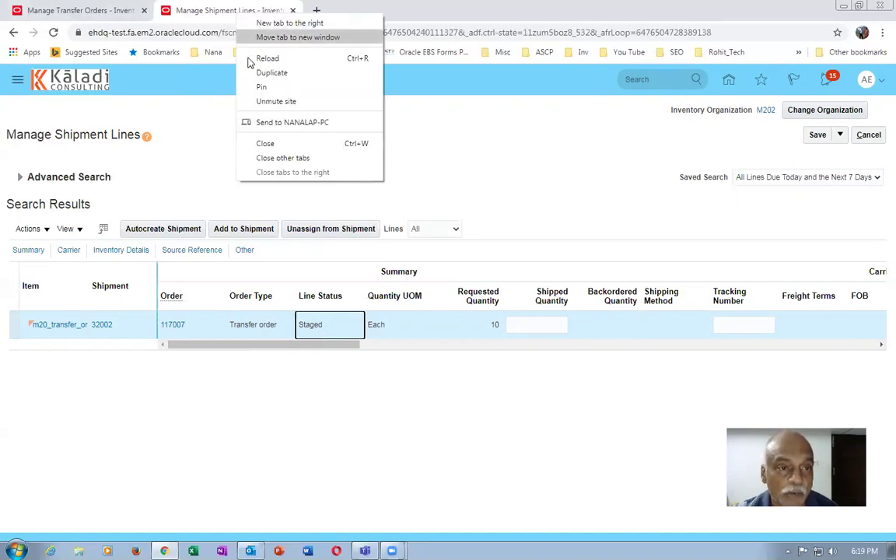
left_click(257, 70)
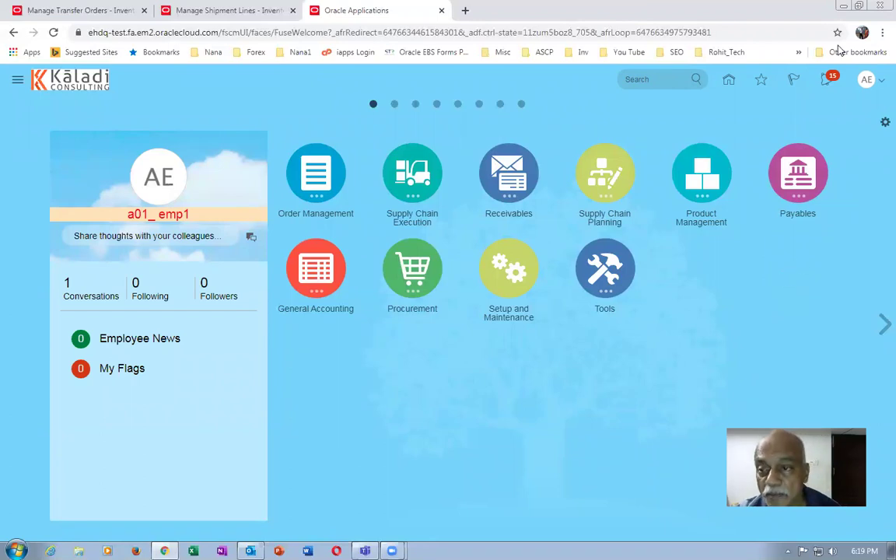
left_click(868, 83)
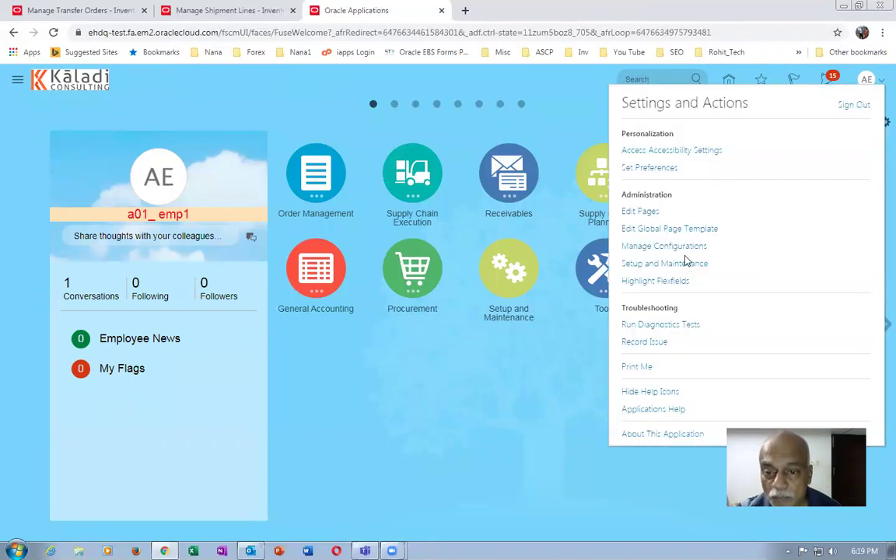
left_click(452, 241)
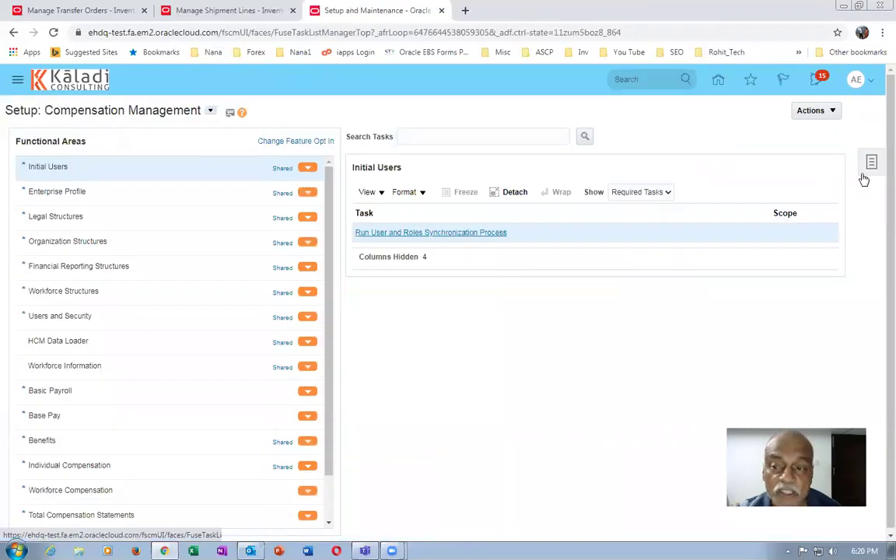
- Search the setup tasks for man%inv%org% and open Manage Inventory Organizations
left_click(871, 162)
left_click(775, 204)
left_click(318, 139)
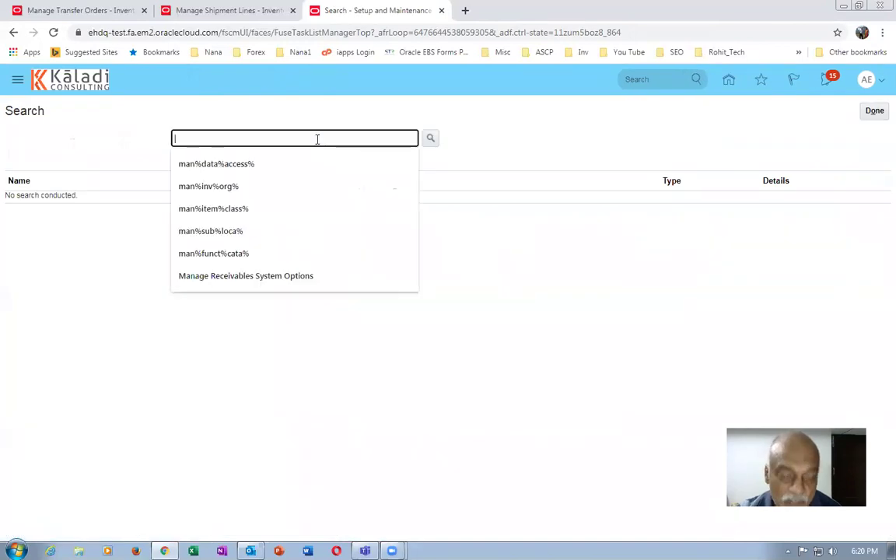
type("man%in")
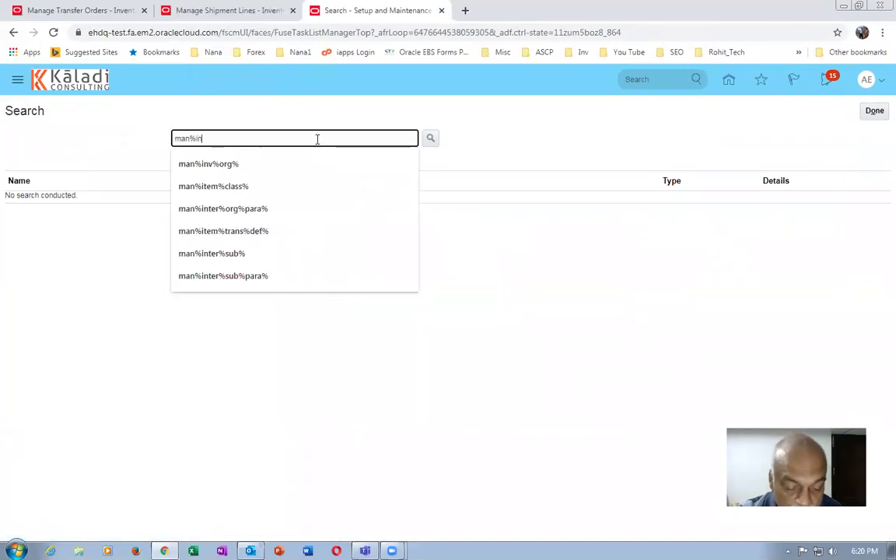
type("v%org%")
key("Return")
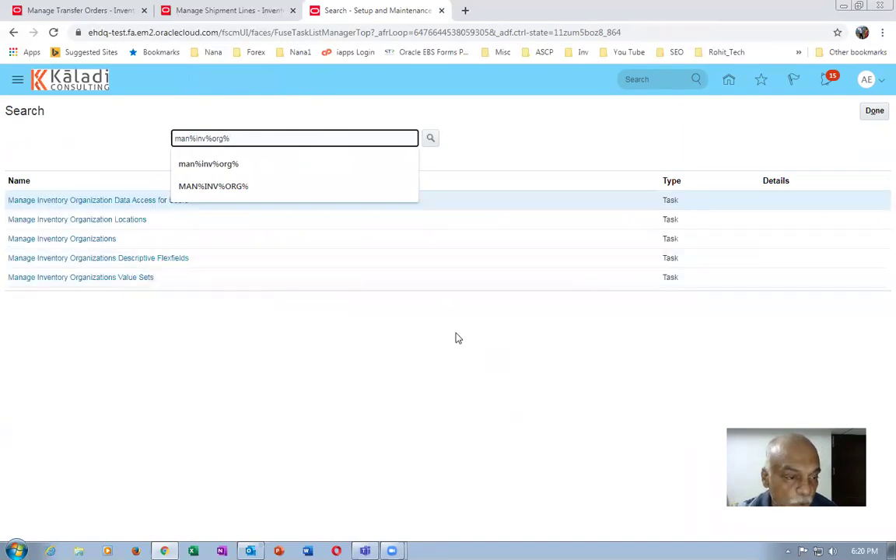
left_click(70, 239)
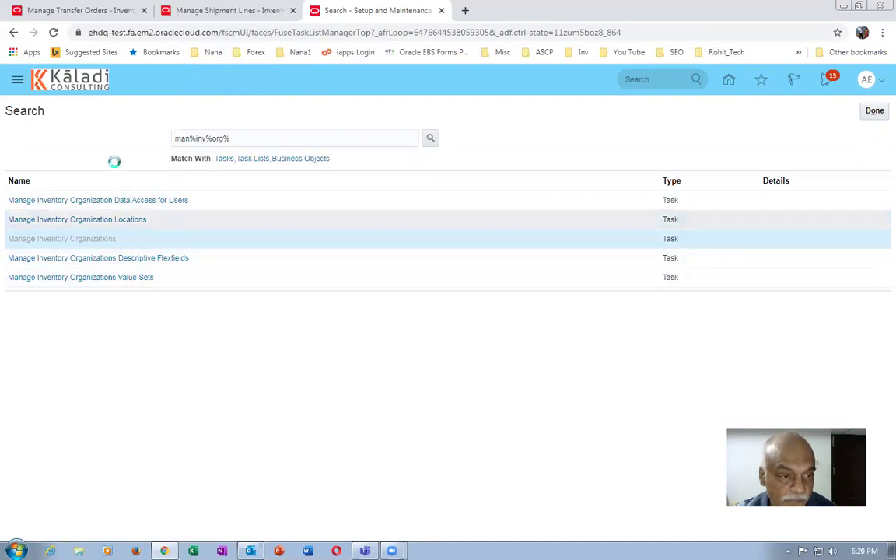
- Search inventory organizations by the name m20 and open organization M202 (M20_Child_2) for editing
left_click(164, 198)
type("m20")
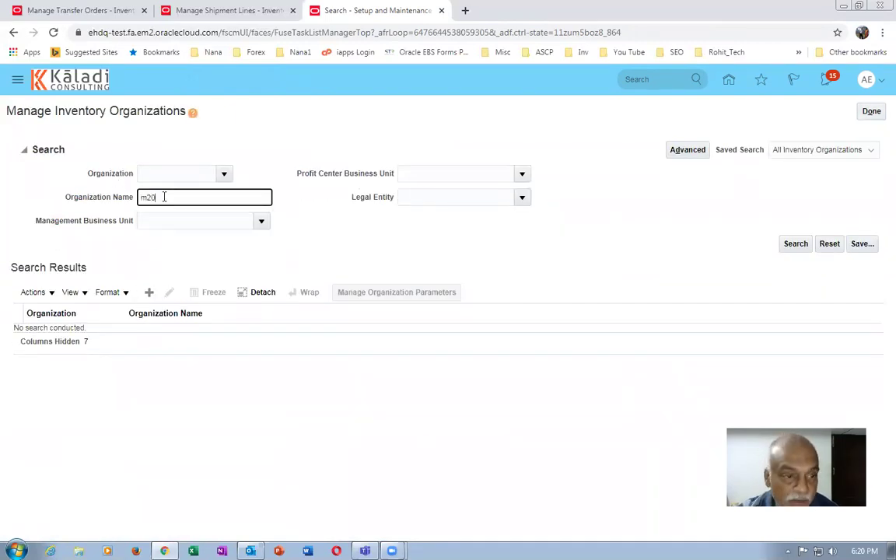
key("Return")
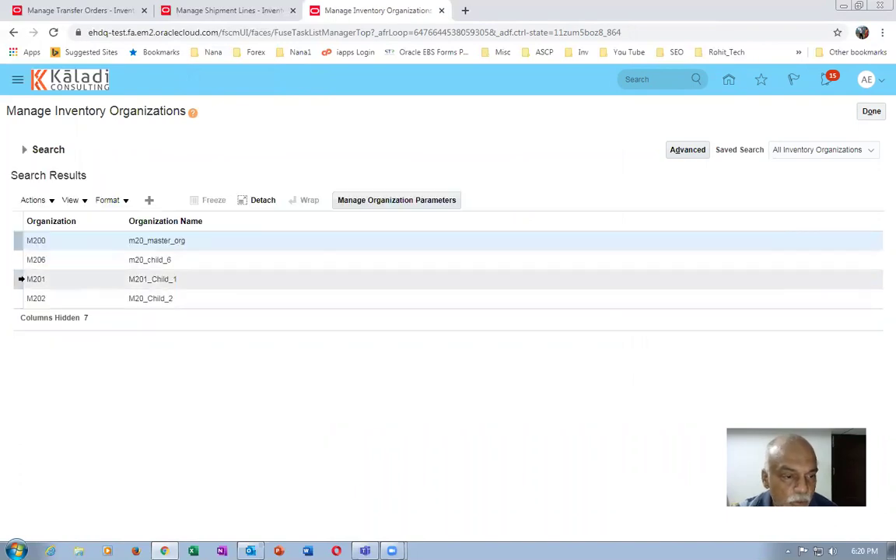
left_click(17, 298)
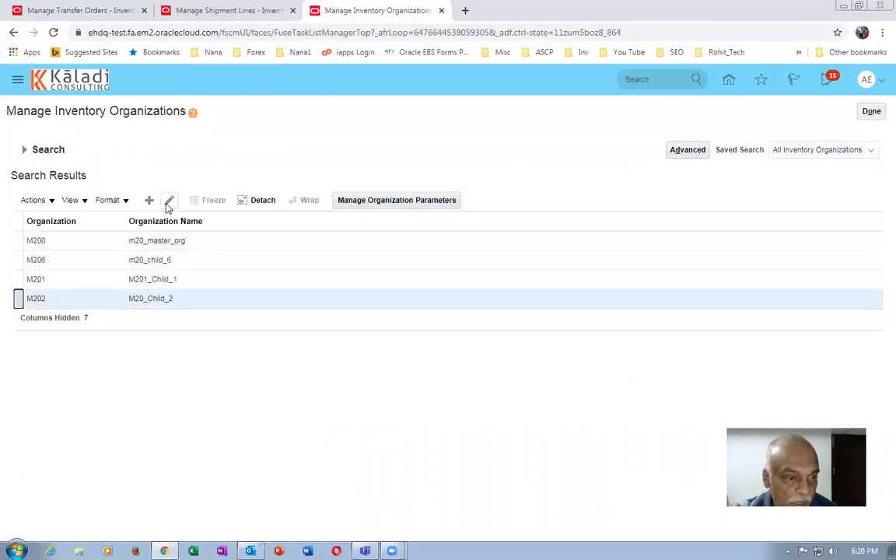
left_click(392, 151)
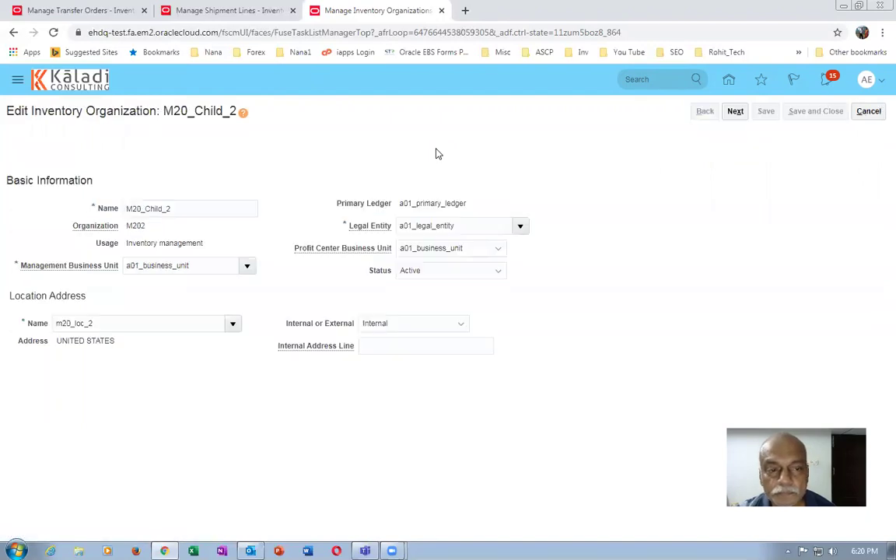
- Enable Pick confirmation required among the picking defaults in M20_Child_2's item sourcing parameters
left_click(735, 112)
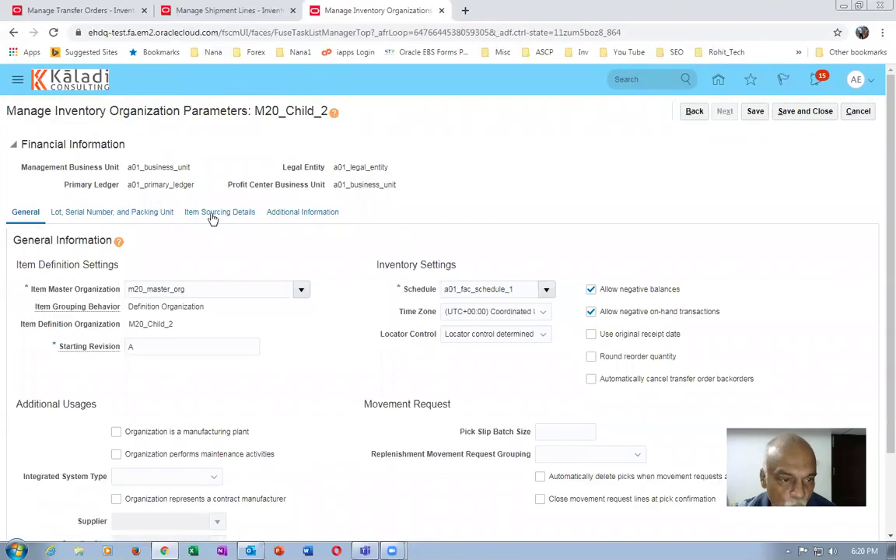
left_click(211, 218)
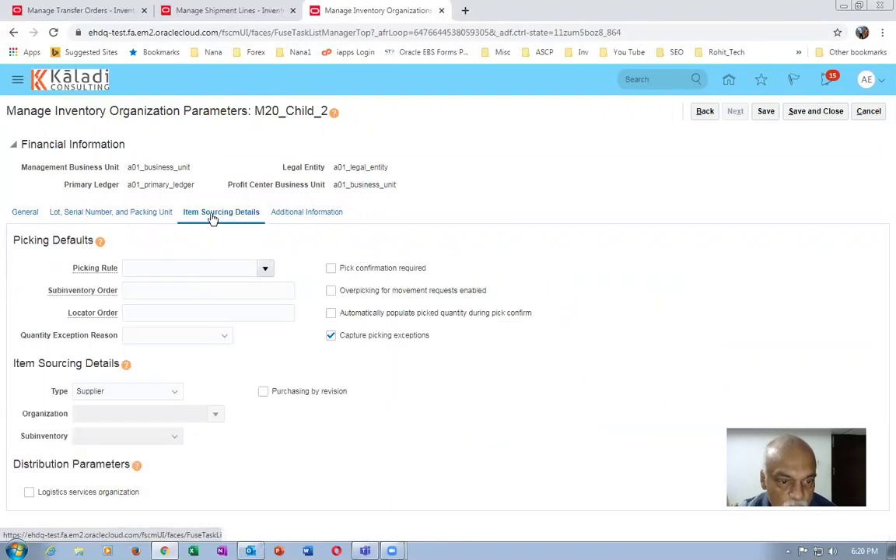
left_click(331, 269)
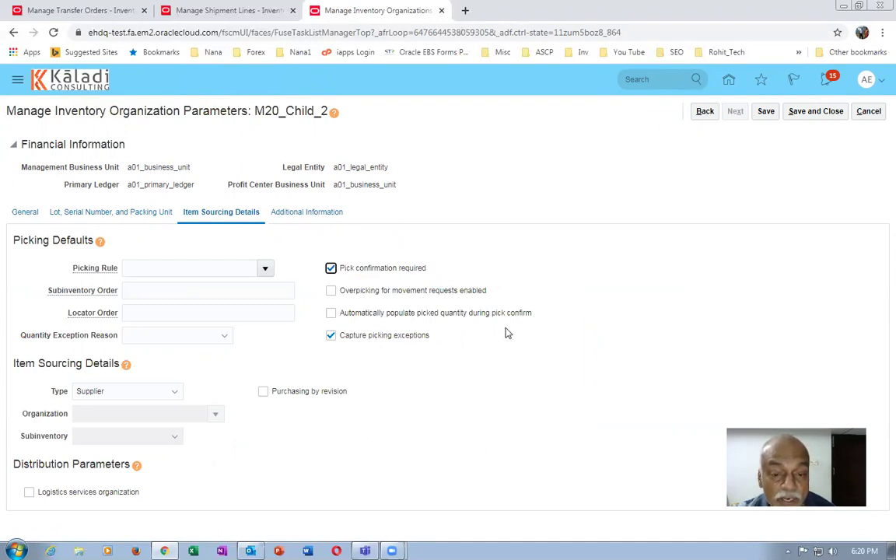
- Try Automatically populate picked quantity during pick confirm, revert it, and clear Pick confirmation required in M20_Child_2's picking defaults
left_click(333, 315)
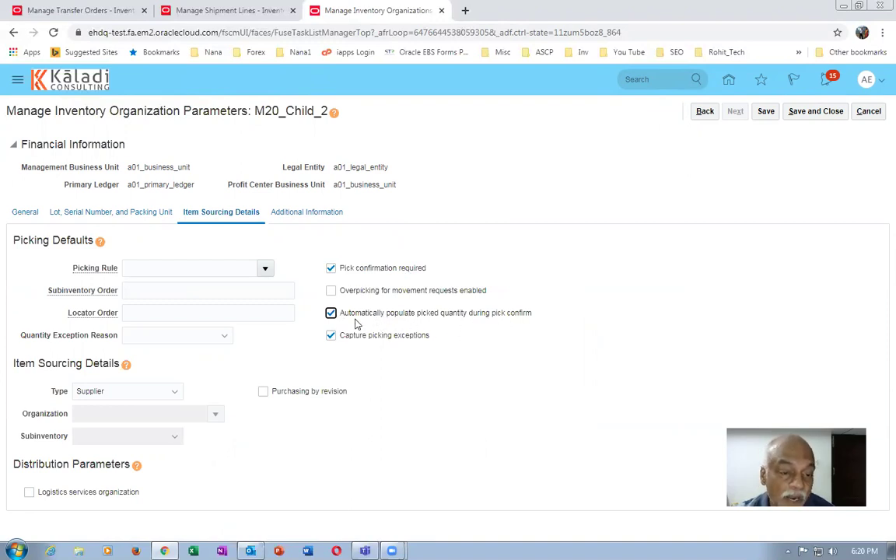
left_click(331, 313)
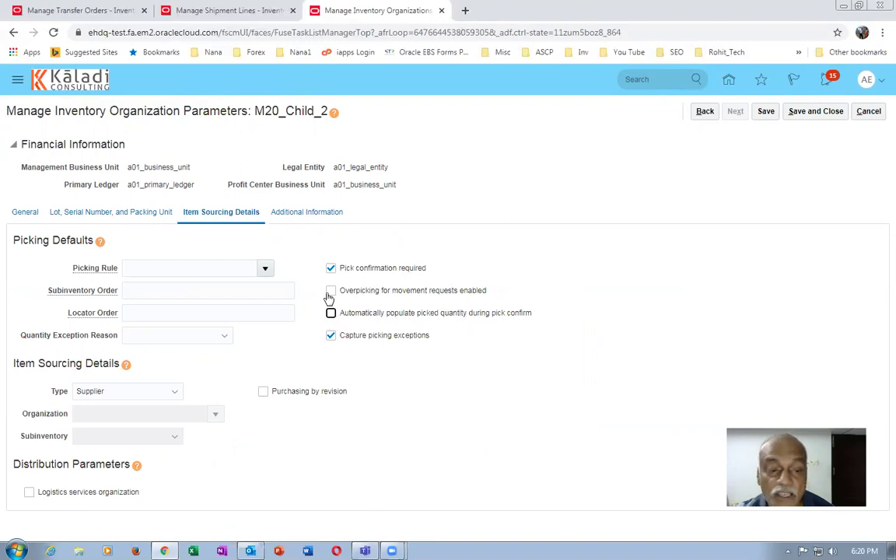
left_click(331, 269)
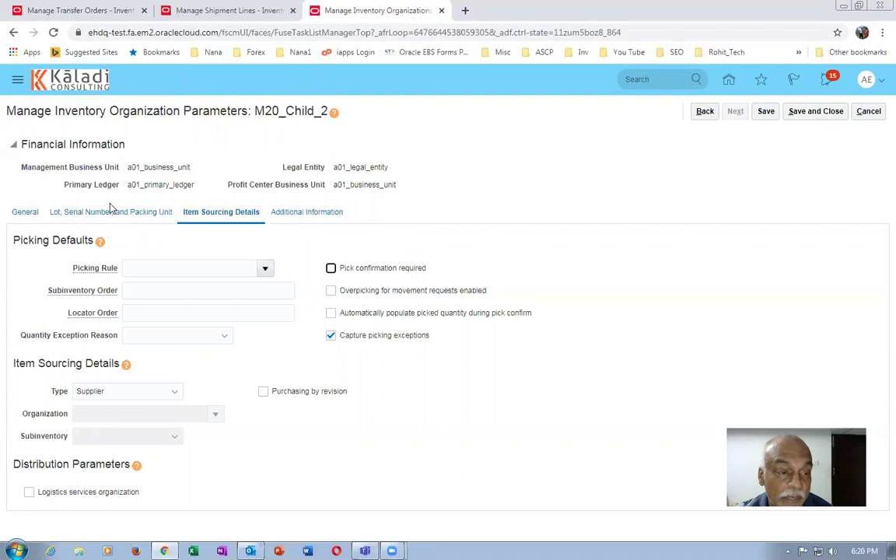
- Set System Selects Serial Numbers to No in M20_Child_2's serial number generation parameters
left_click(133, 212)
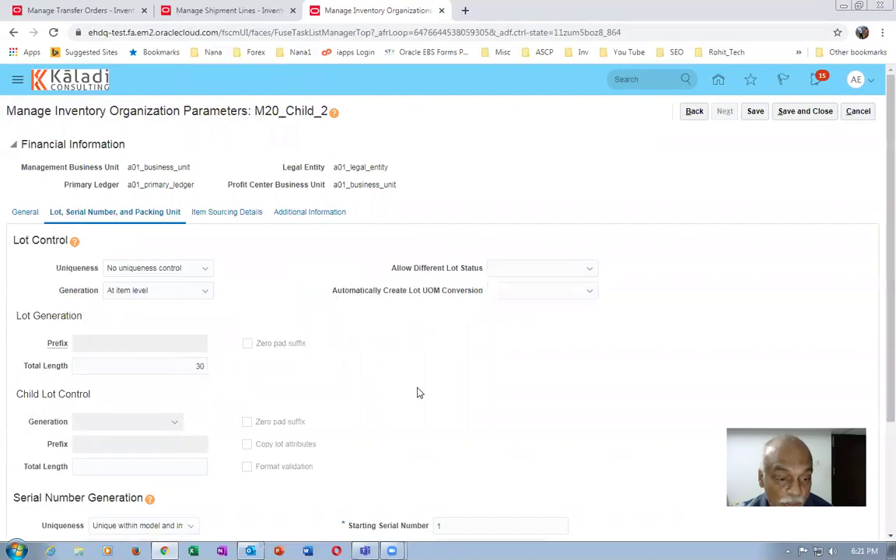
scroll(420, 392, "down", 3)
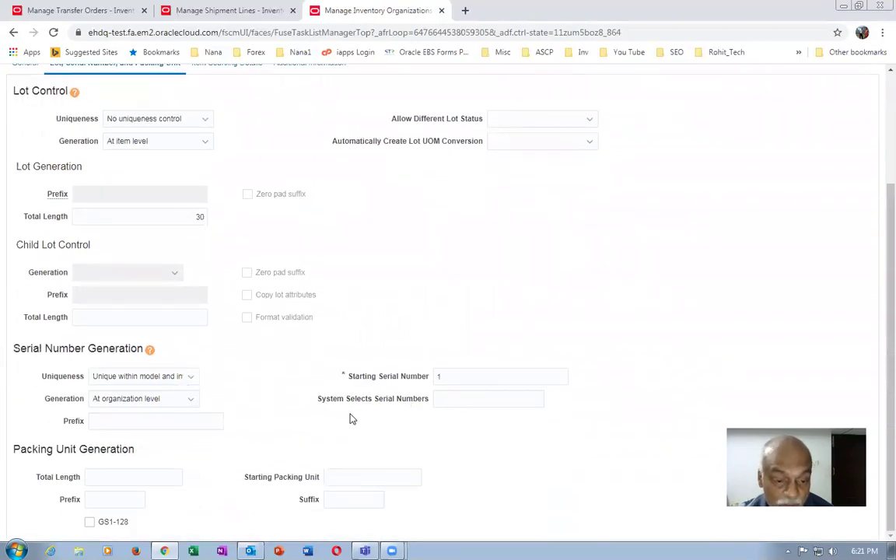
left_click(491, 405)
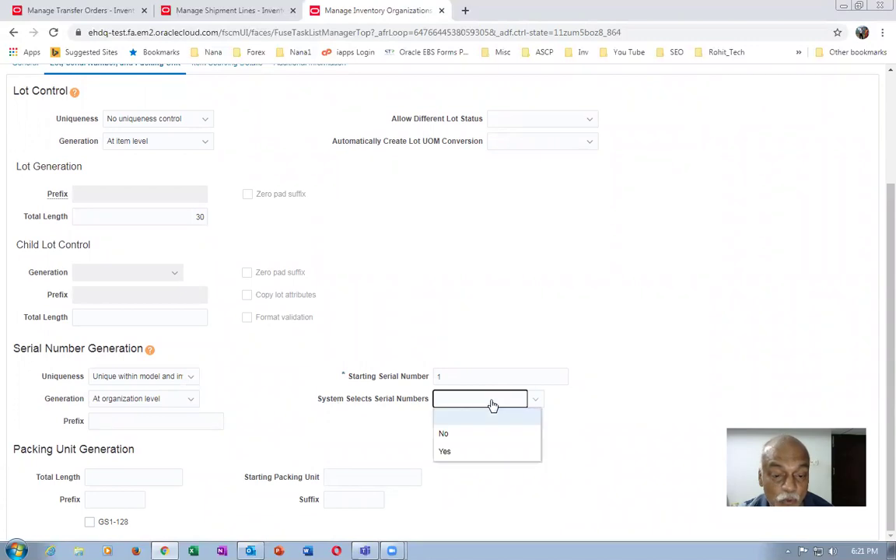
left_click(465, 439)
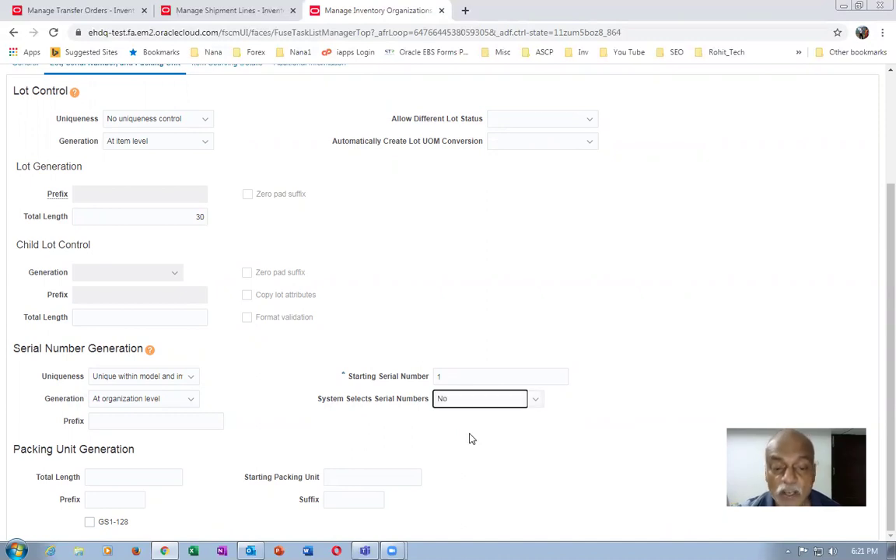
left_click(464, 288)
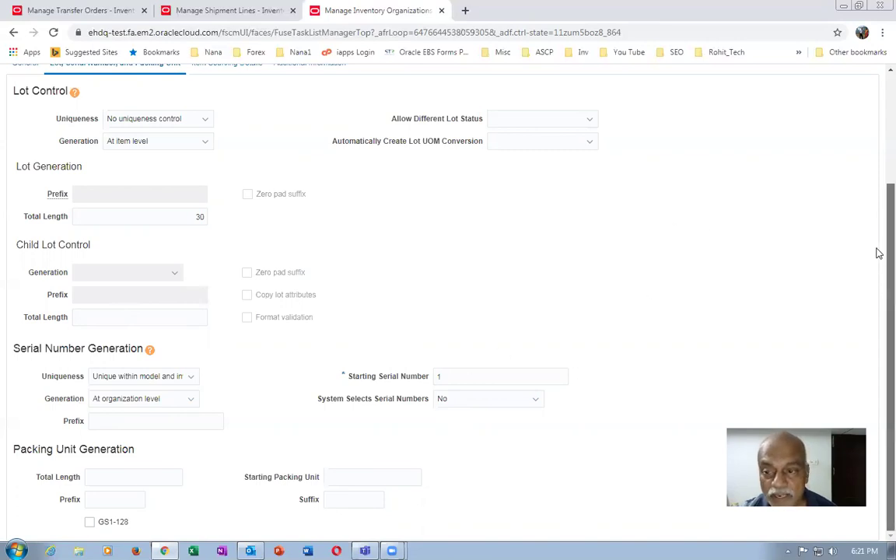
- Revisit M20_Child_2's item sourcing details and cancel out of the organization parameters without saving
scroll(876, 234, "up", 3)
left_click(210, 218)
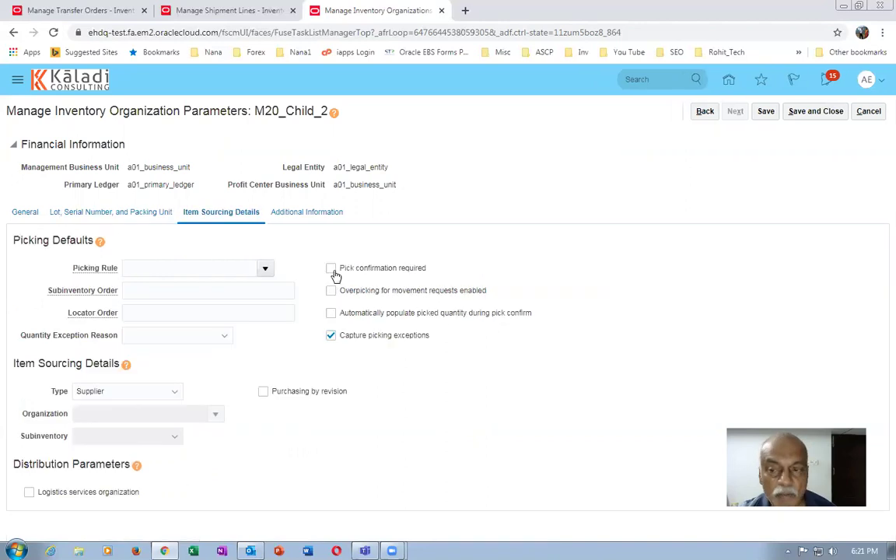
left_click(869, 112)
left_click(869, 112)
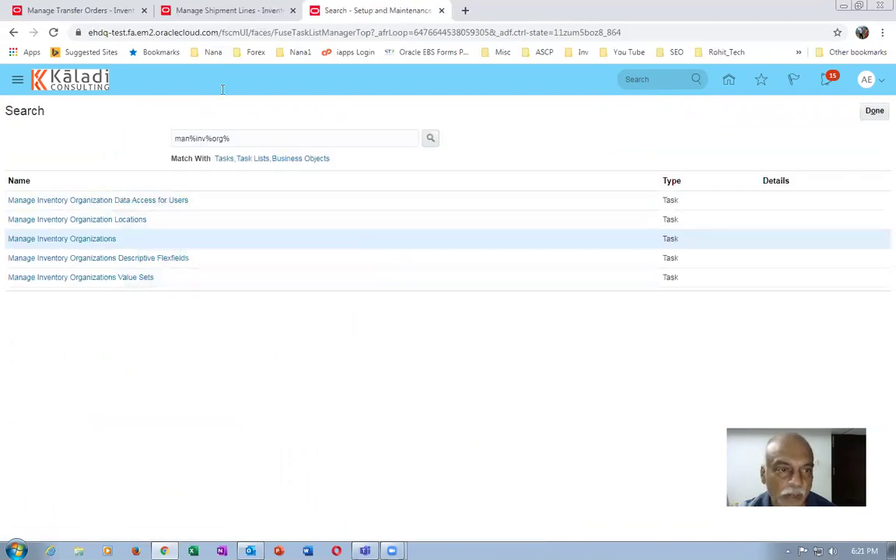
- Open the shipment of the staged m20_transfer_order line in Manage Shipment Lines and ship confirm it, accepting the weight and volume warnings
left_click(226, 10)
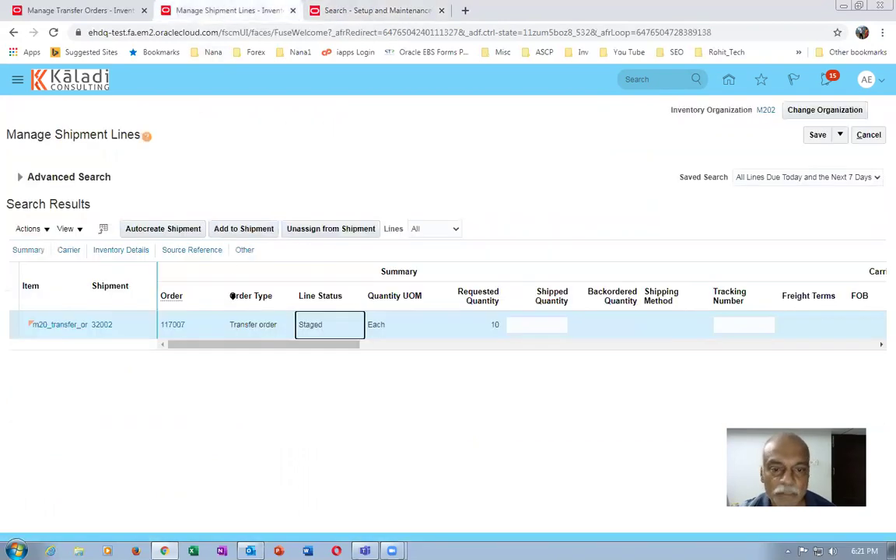
left_click(101, 326)
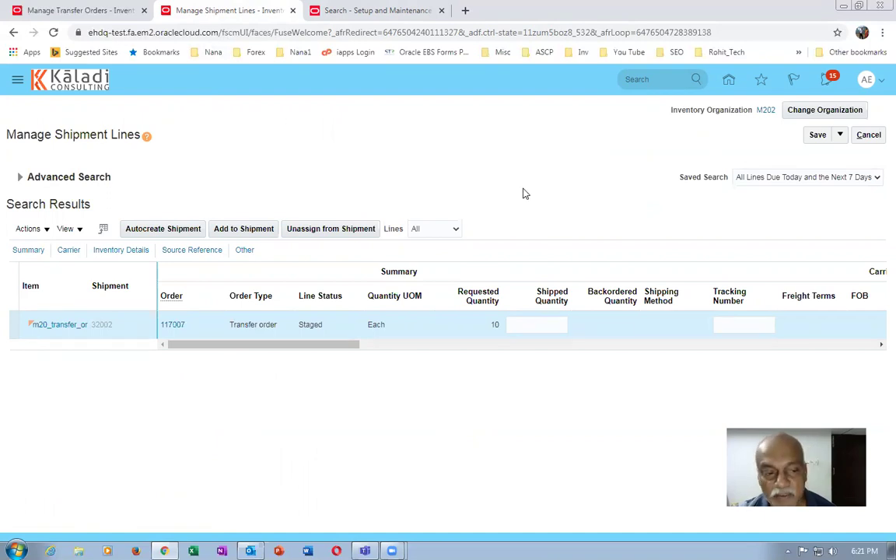
left_click(693, 135)
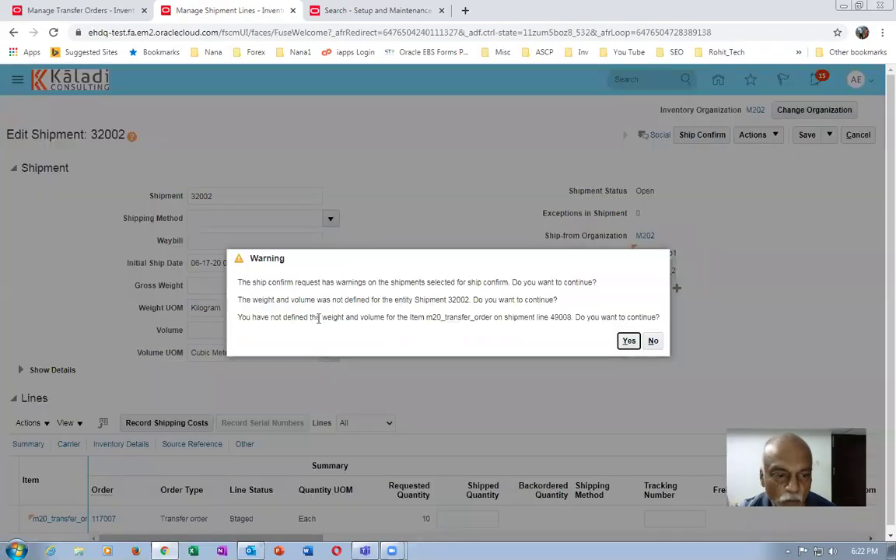
double_click(280, 300)
left_click_drag(291, 317, 409, 319)
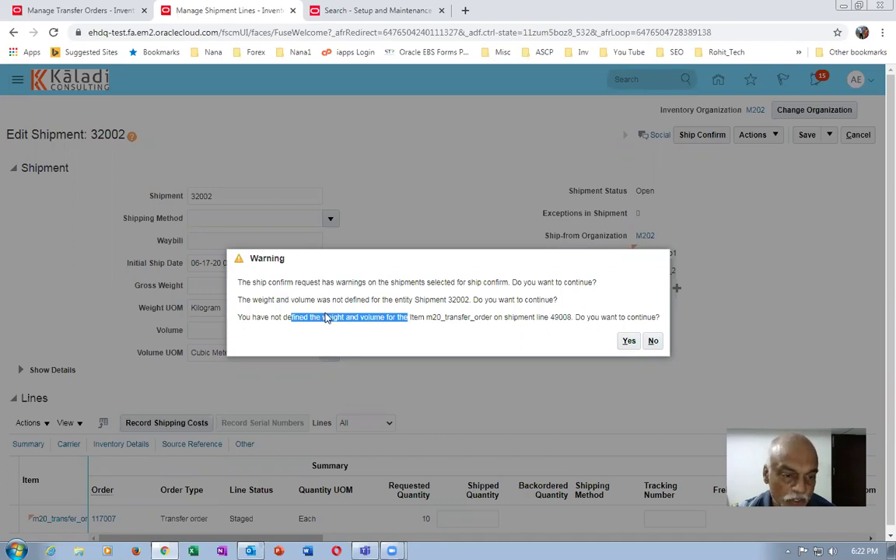
left_click(435, 319)
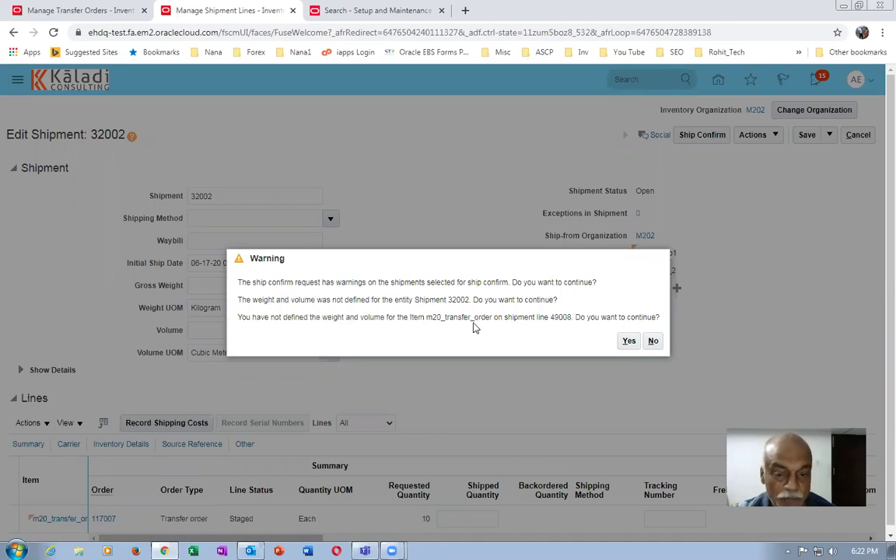
left_click(628, 342)
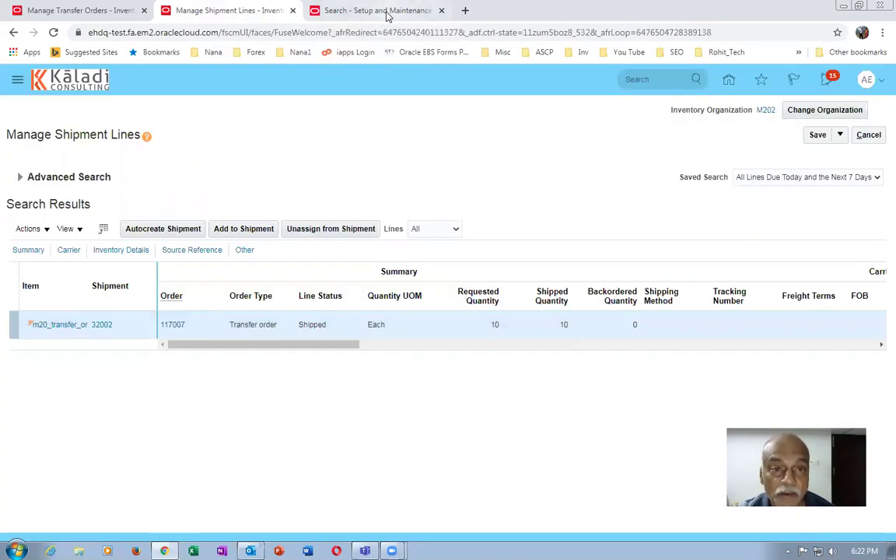
- Open Scheduled Processes in the Setup and Maintenance browser tab, refresh the process list, and enlarge it to show more rows
left_click(387, 12)
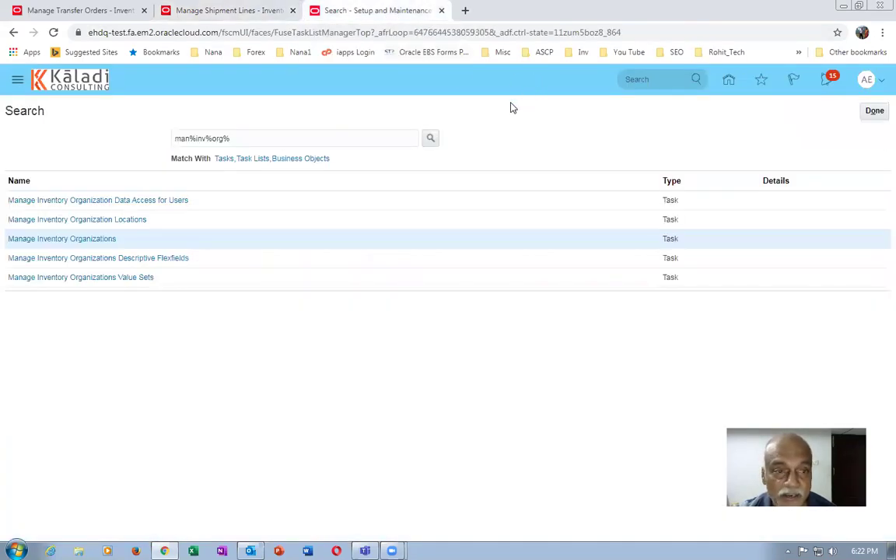
left_click(729, 79)
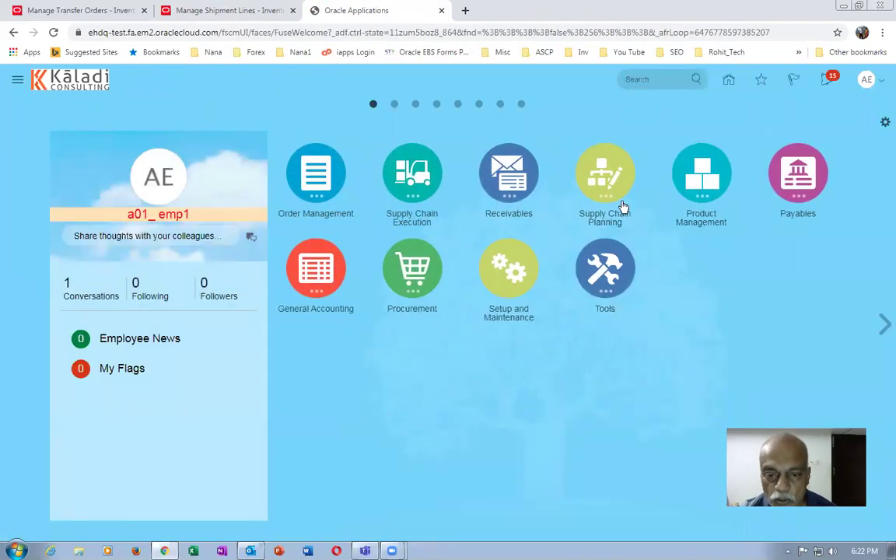
left_click(610, 277)
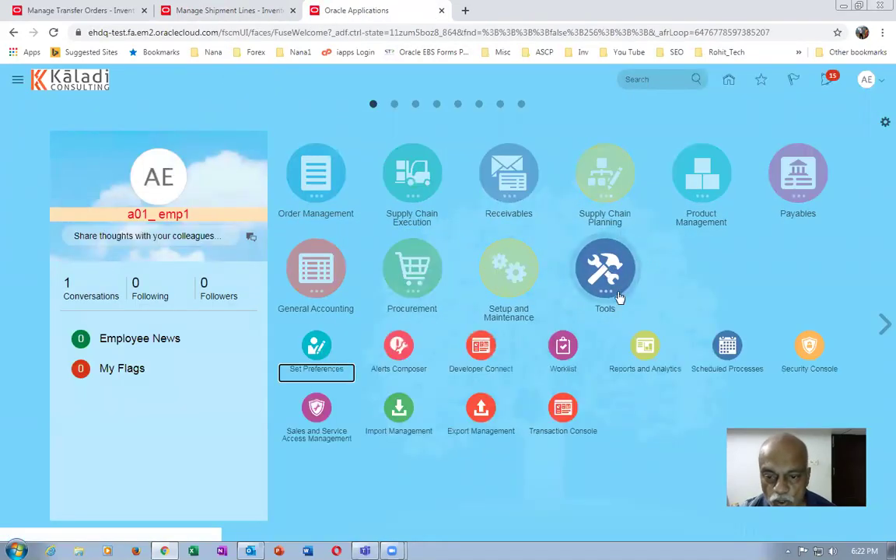
left_click(726, 348)
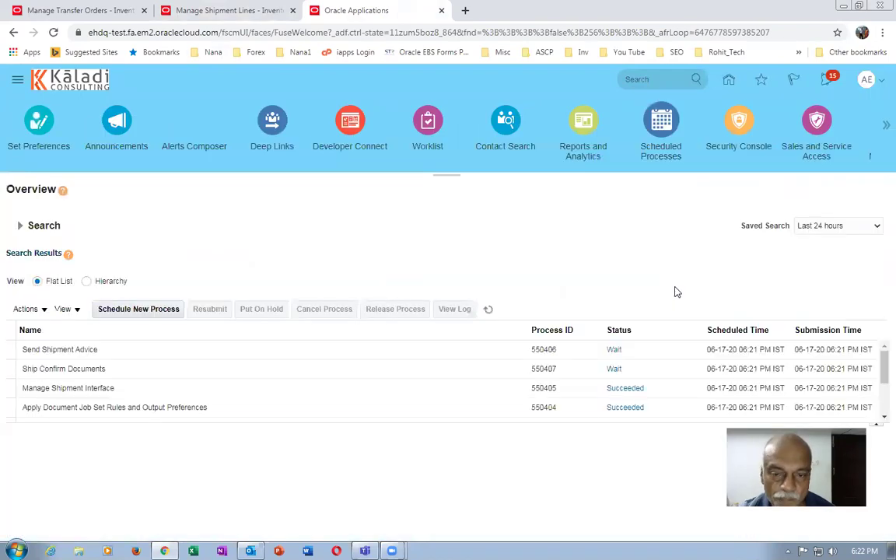
left_click(489, 308)
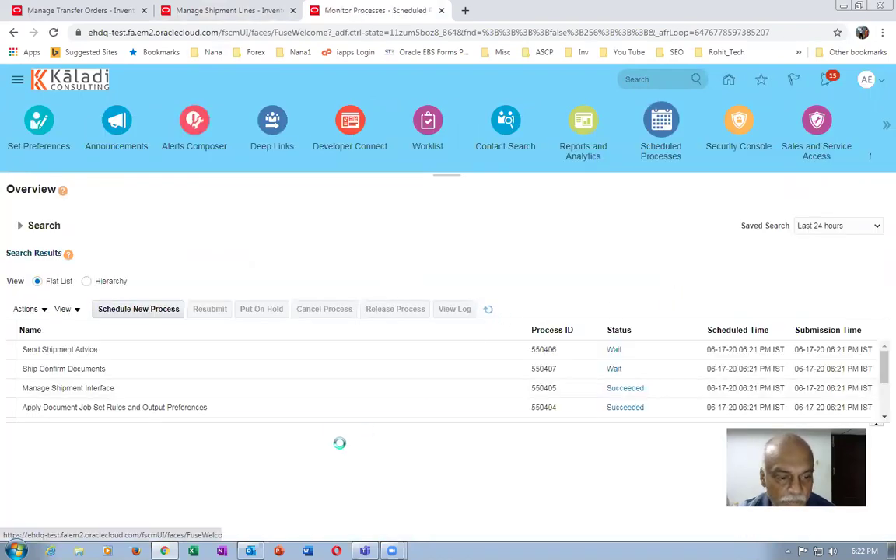
left_click_drag(334, 430, 340, 476)
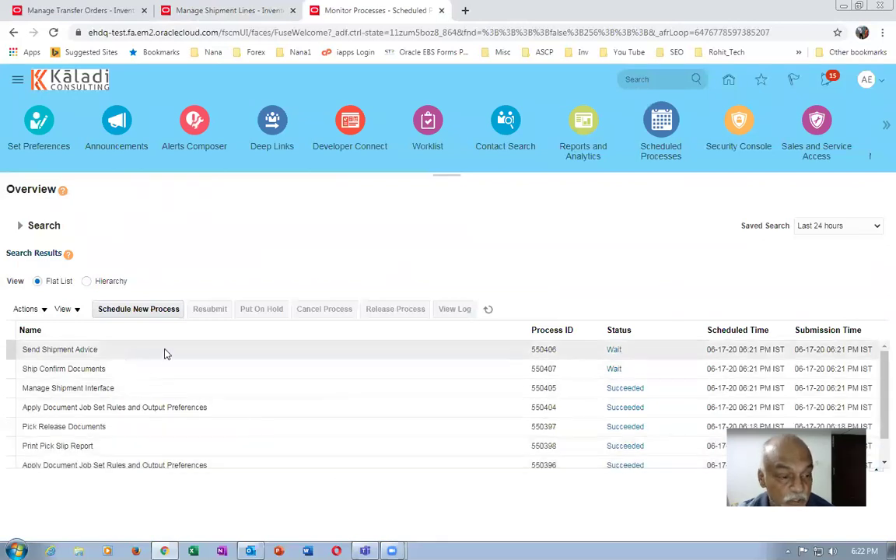
- Monitor the shipping processes with repeated refreshes, examining the Print Packing Slip Report, Print Bill of Lading Report and Ship Confirm Documents entries
left_click(485, 309)
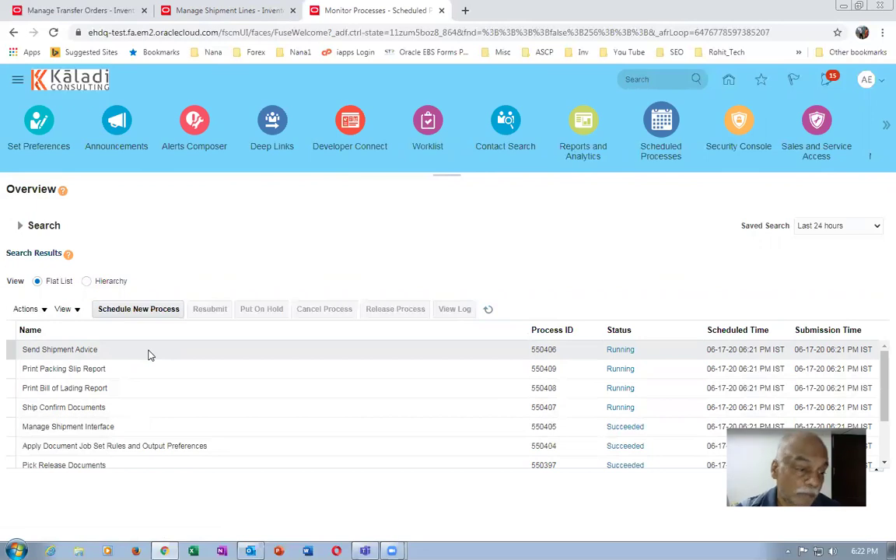
left_click(490, 315)
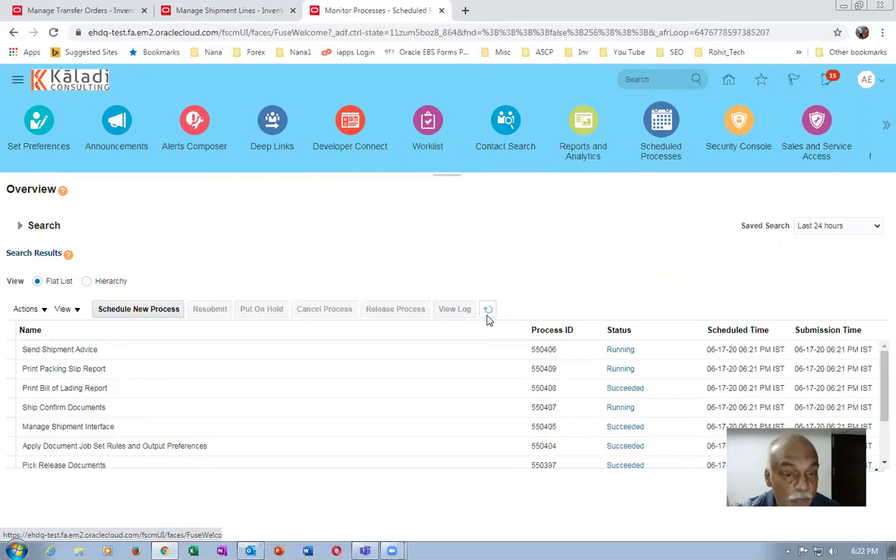
left_click(159, 369)
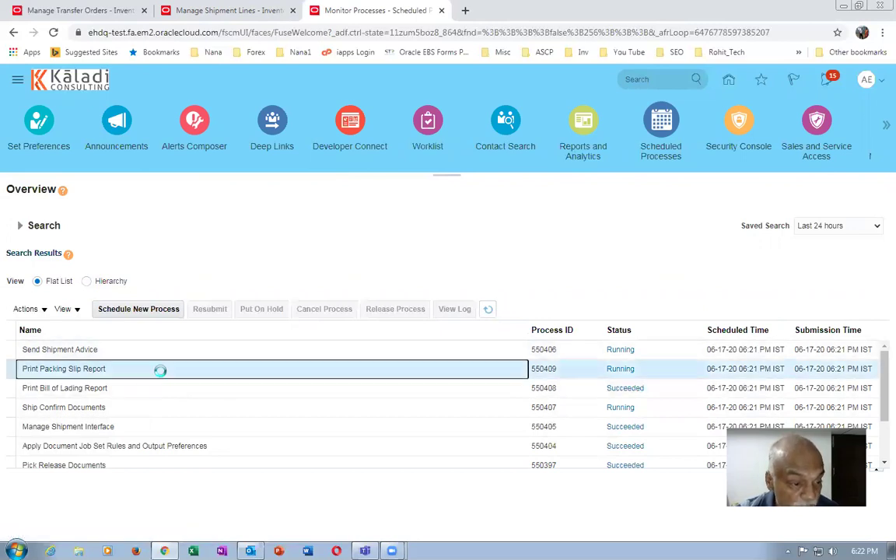
left_click(156, 392)
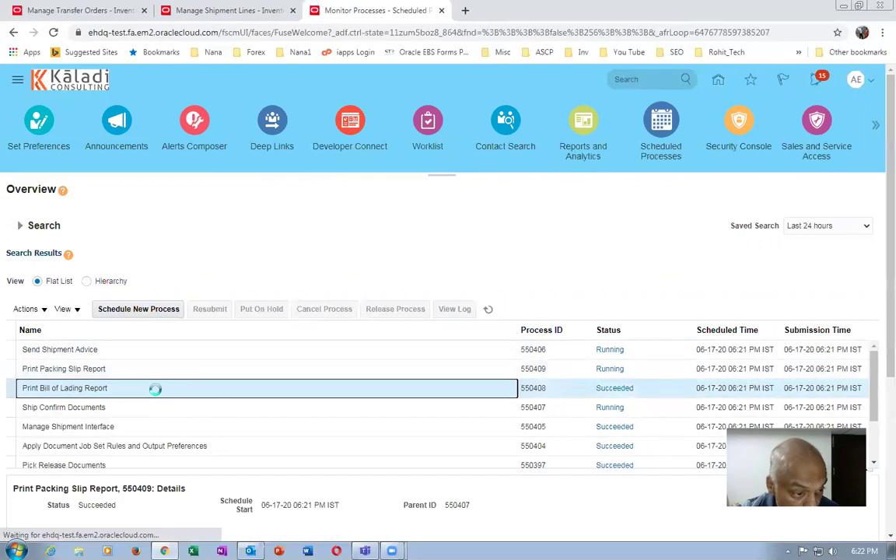
left_click(156, 407)
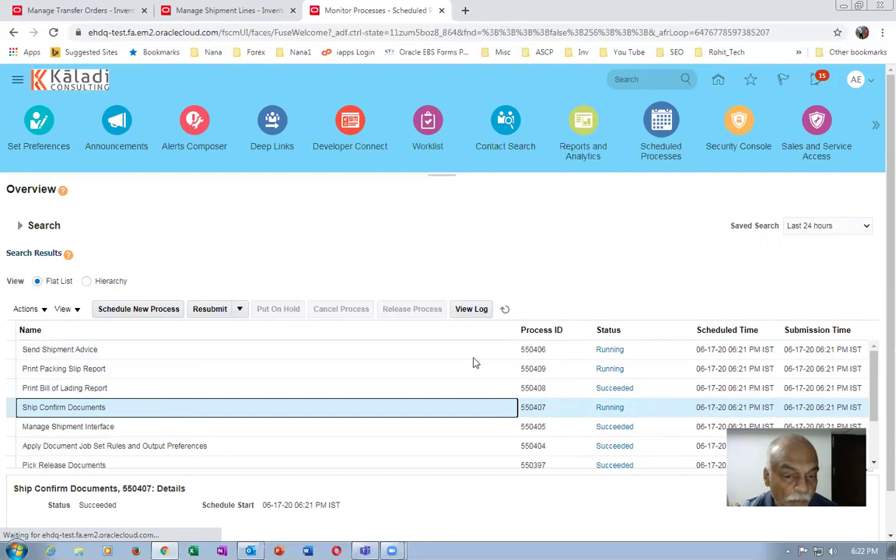
left_click(505, 309)
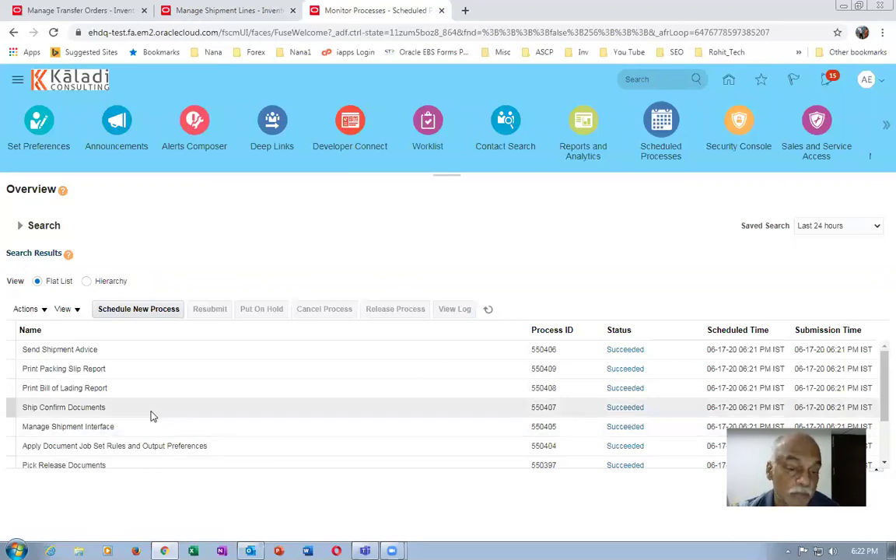
left_click(489, 311)
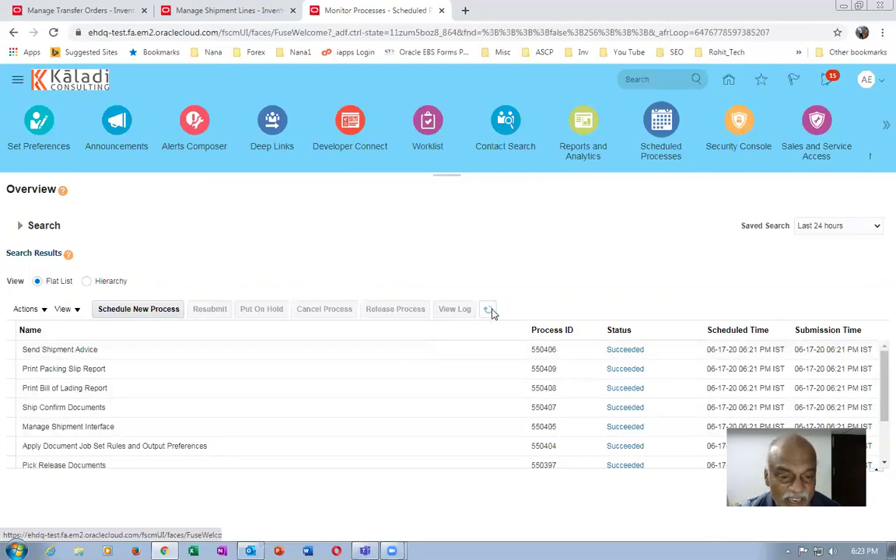
left_click(488, 310)
left_click(489, 311)
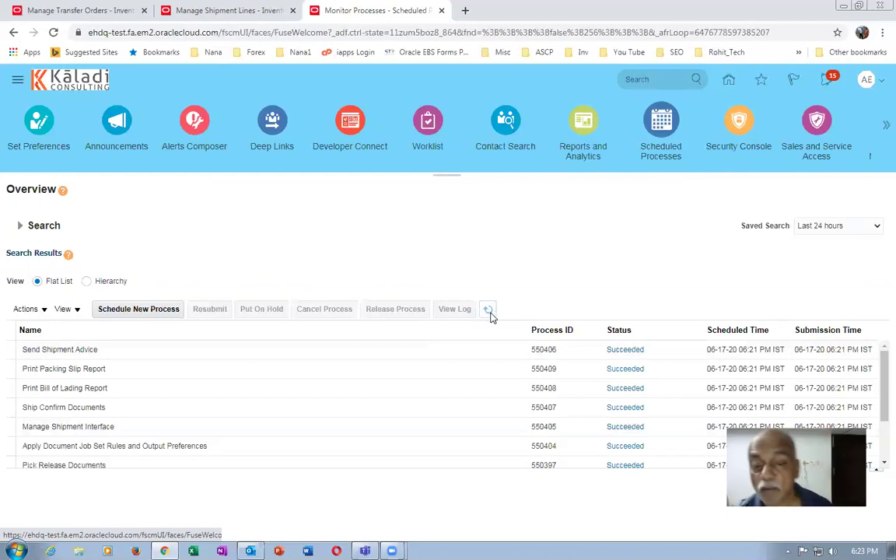
left_click(489, 311)
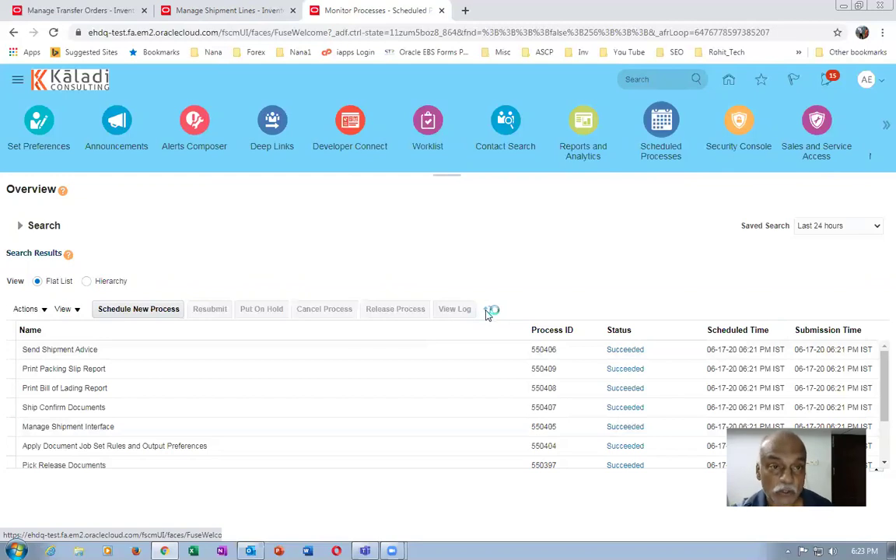
- Reload the transfer order's shipments and receipts in Manage Transfer Orders and check its shipping details against the system date
left_click(46, 11)
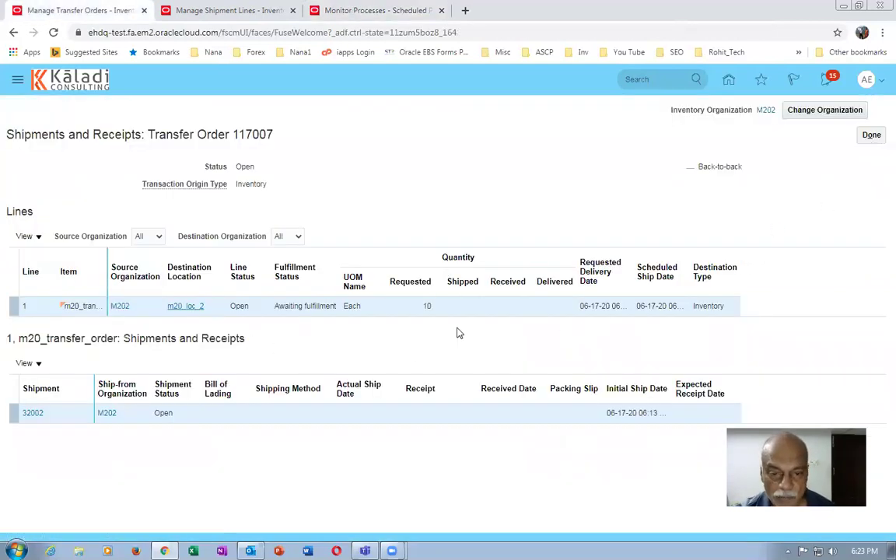
left_click(871, 136)
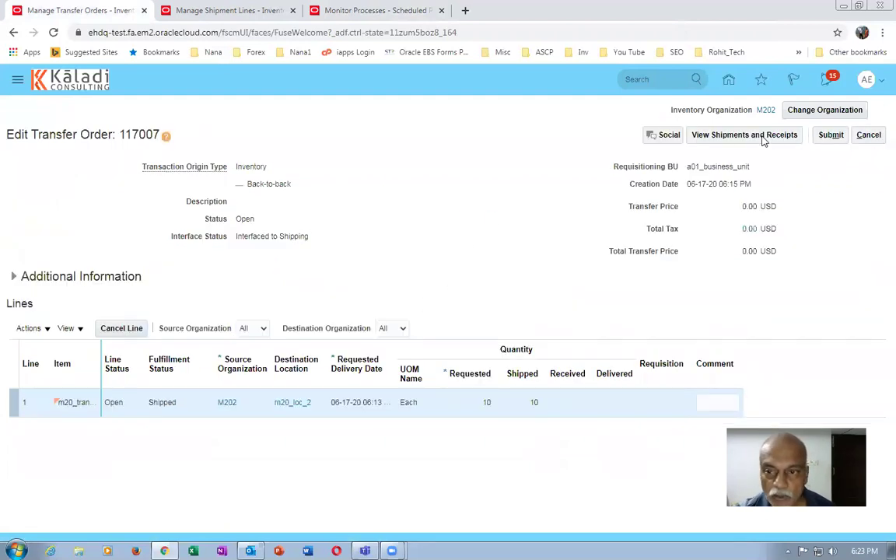
left_click(764, 138)
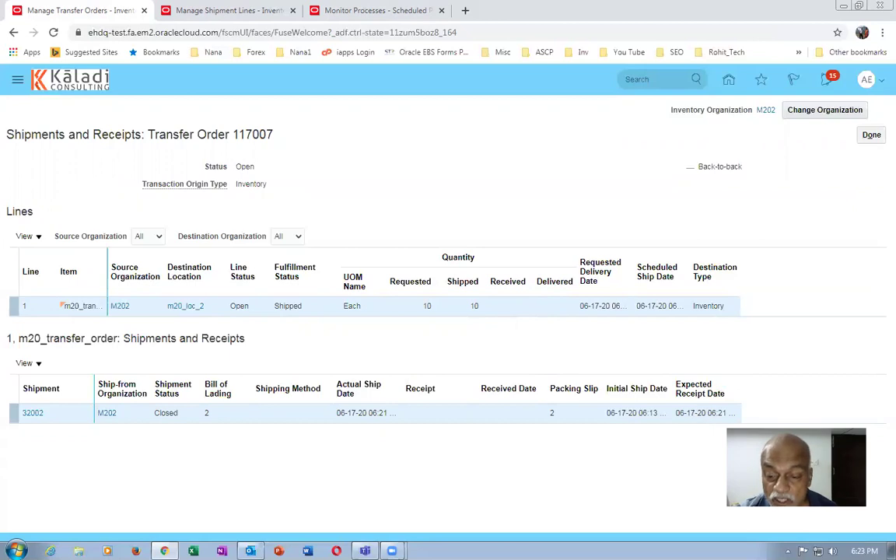
left_click(864, 551)
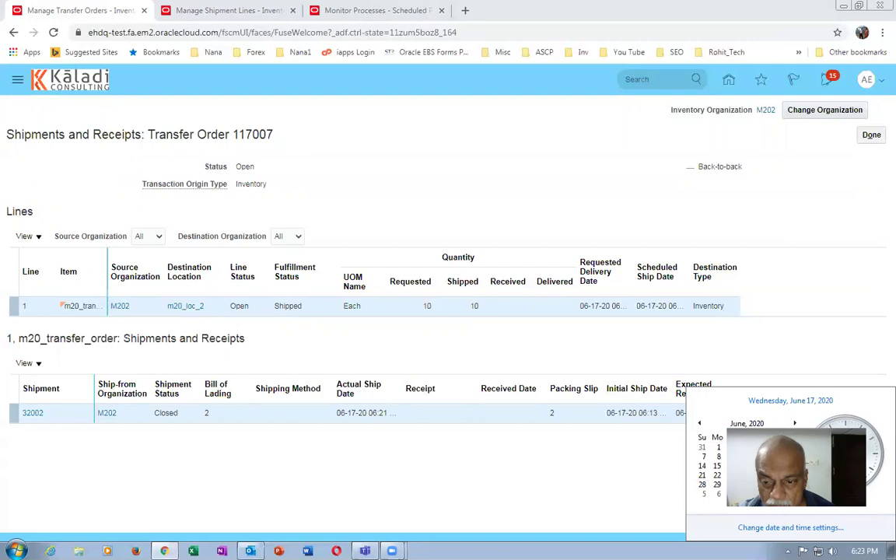
- Duplicate the Manage Shipment Lines browser tab and open Inventory Management under Supply Chain Execution in the copy
left_click(767, 369)
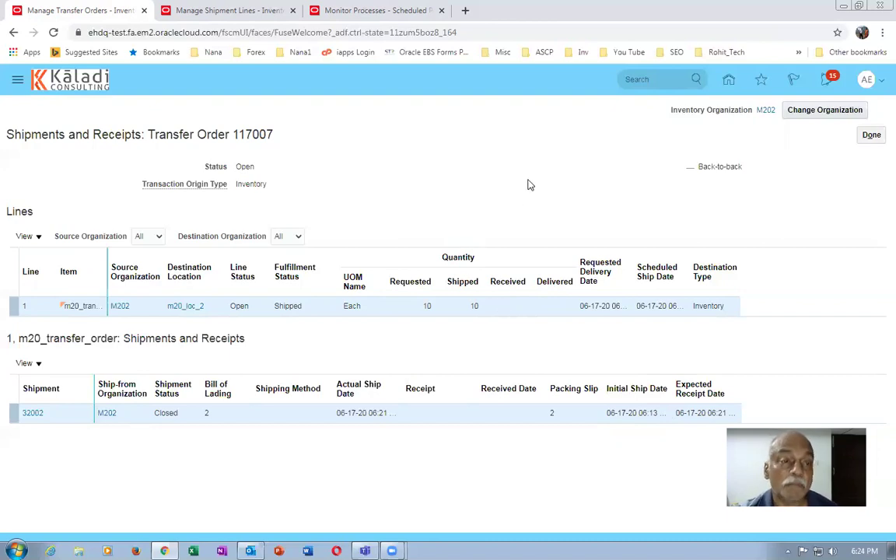
left_click(233, 11)
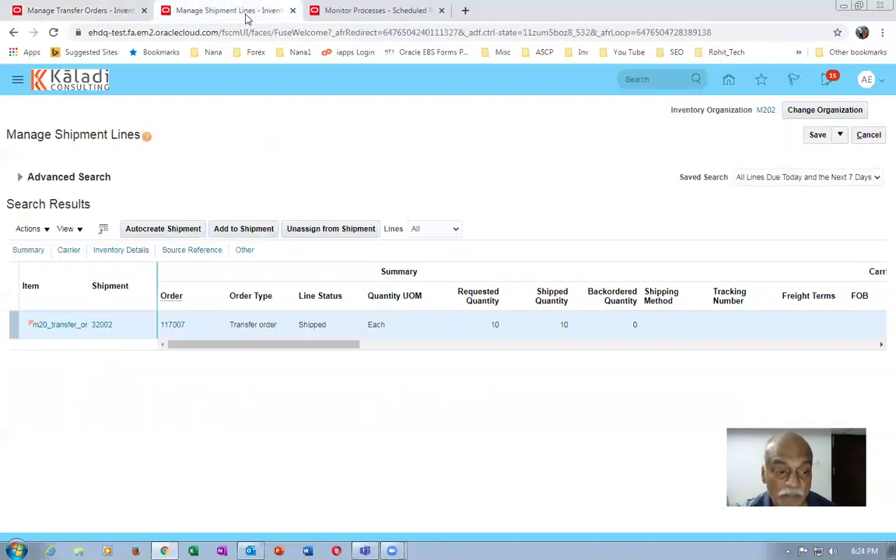
right_click(245, 16)
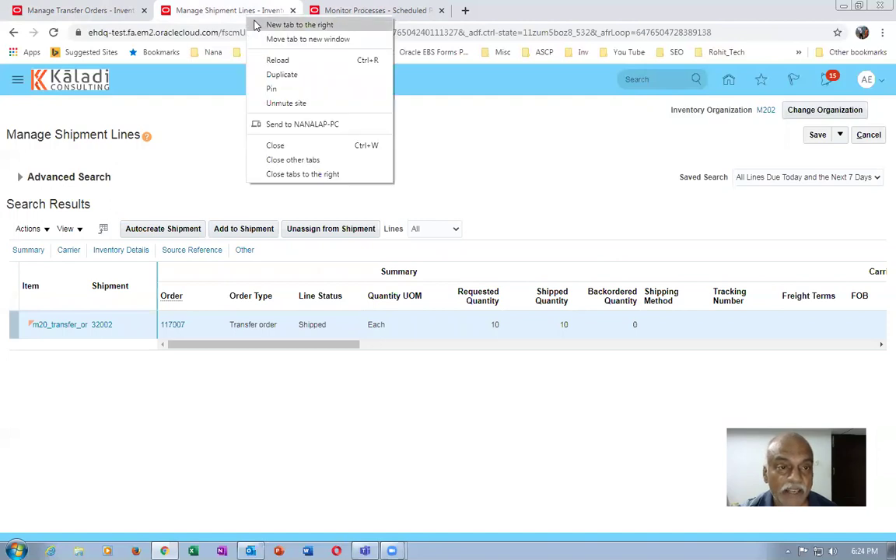
left_click(272, 74)
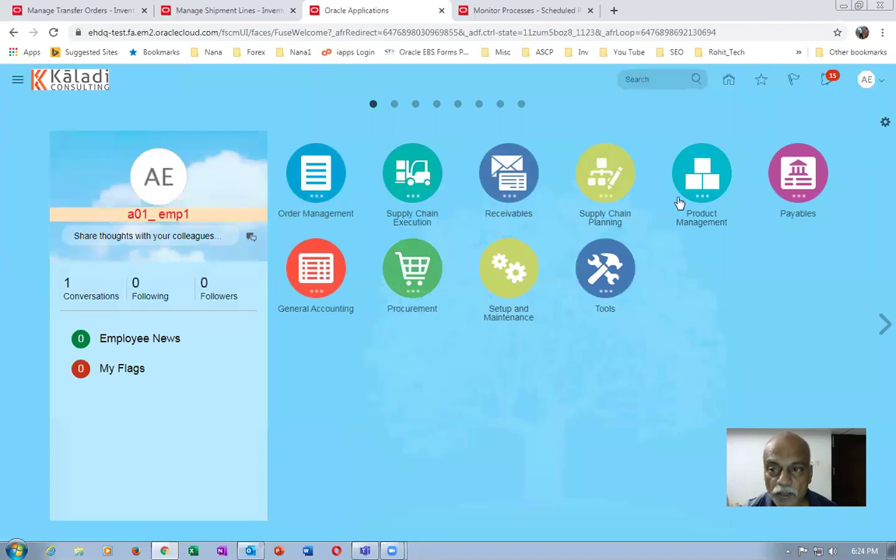
left_click(410, 179)
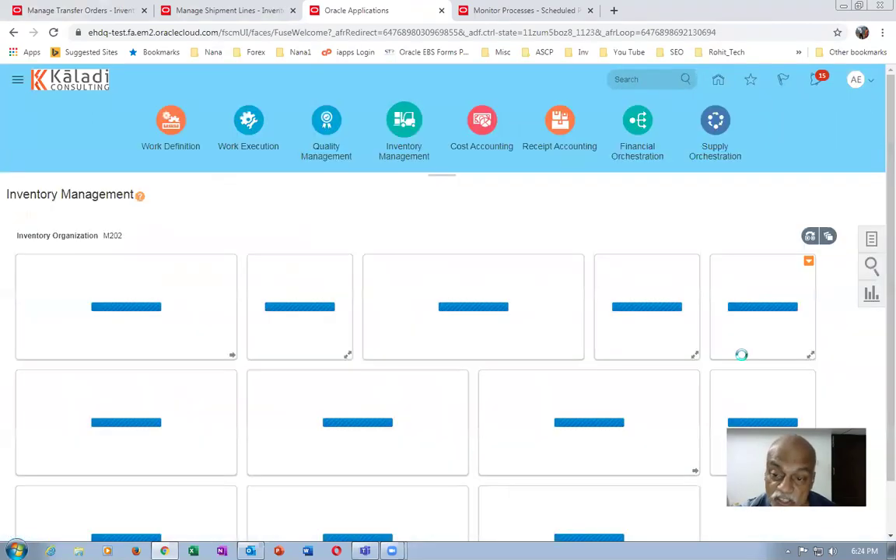
- Display the Receipts tasks of Inventory Management and open Receive Expected Shipments
left_click(873, 242)
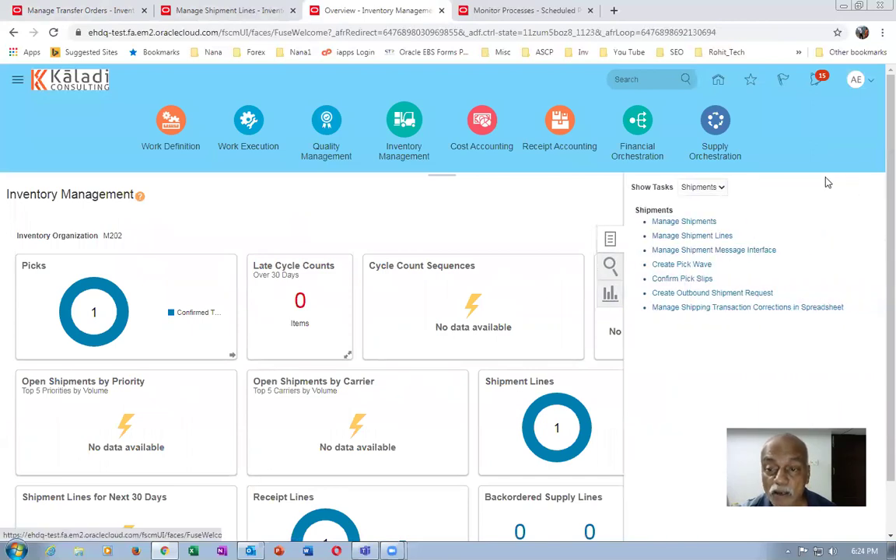
left_click(703, 189)
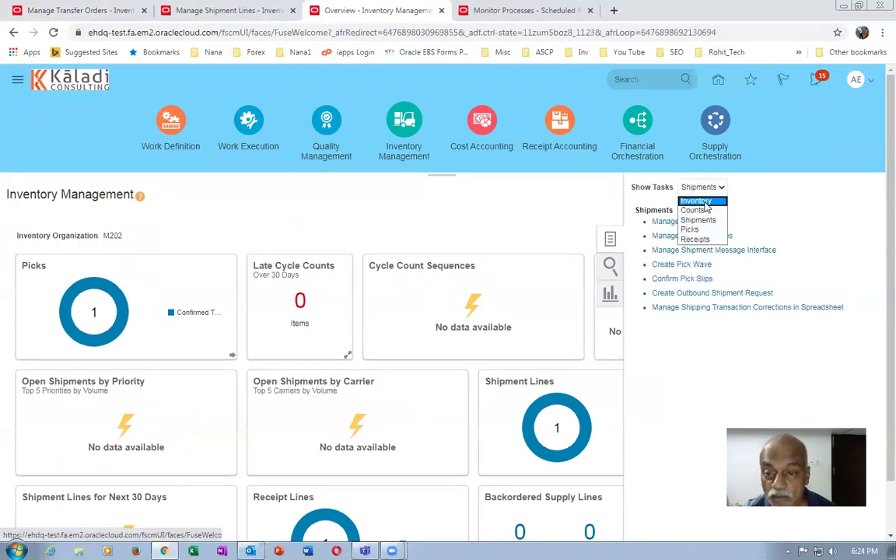
left_click(695, 201)
left_click(703, 187)
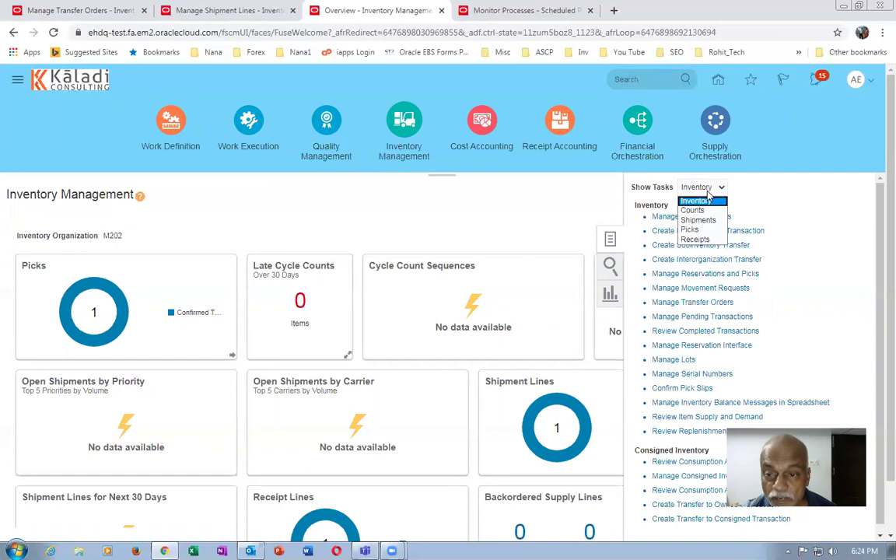
left_click(694, 238)
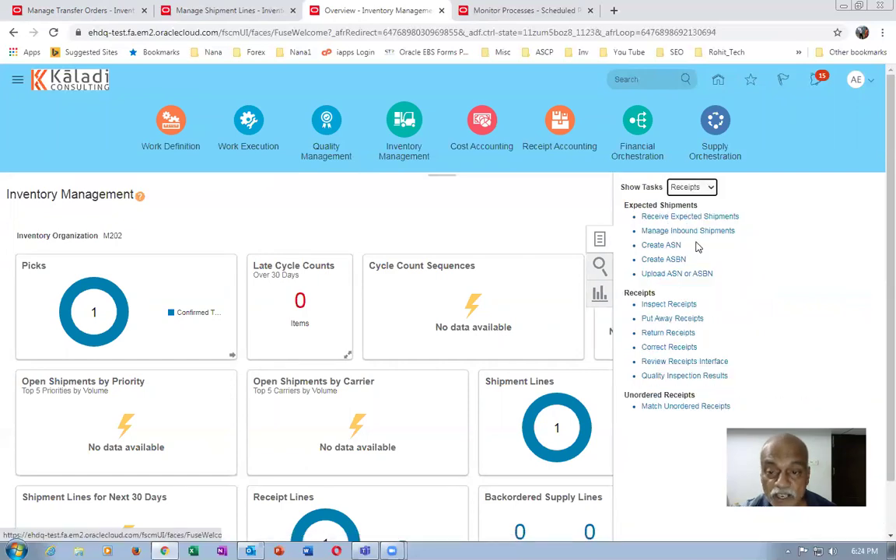
left_click(708, 230)
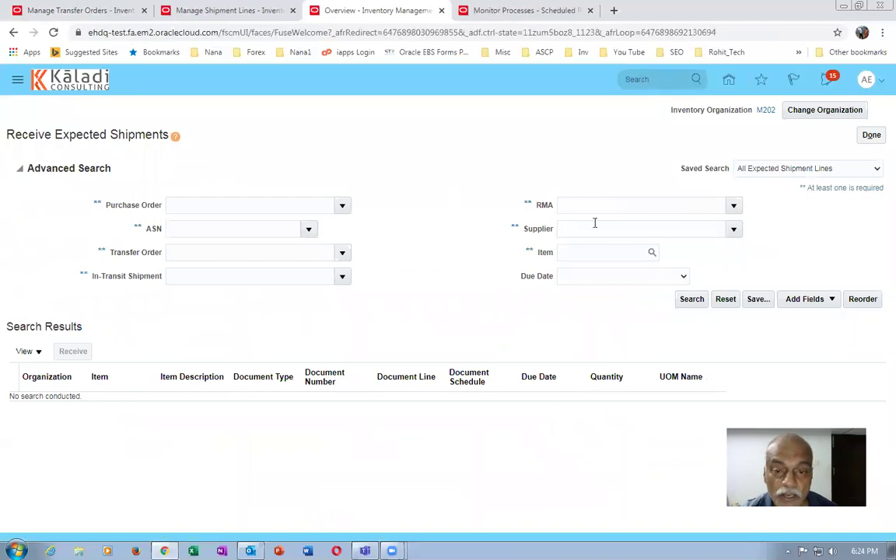
- Search the expected shipments by the shipped transfer order's number and open its m20_transfer_order line for receiving
left_click(214, 251)
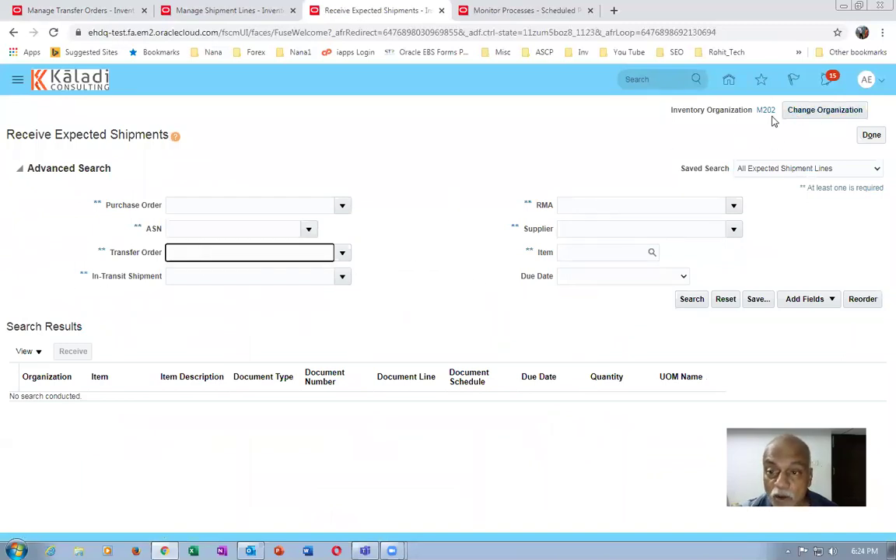
type("11")
key("Tab")
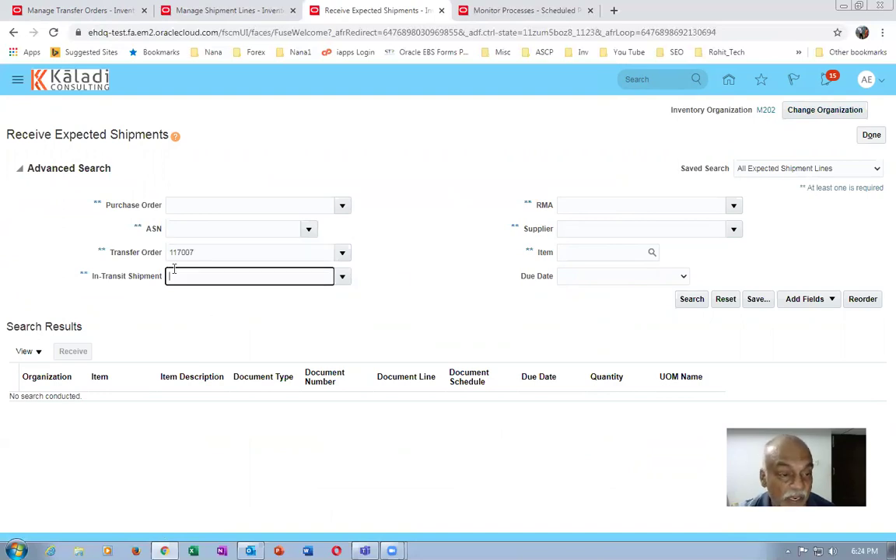
left_click(690, 299)
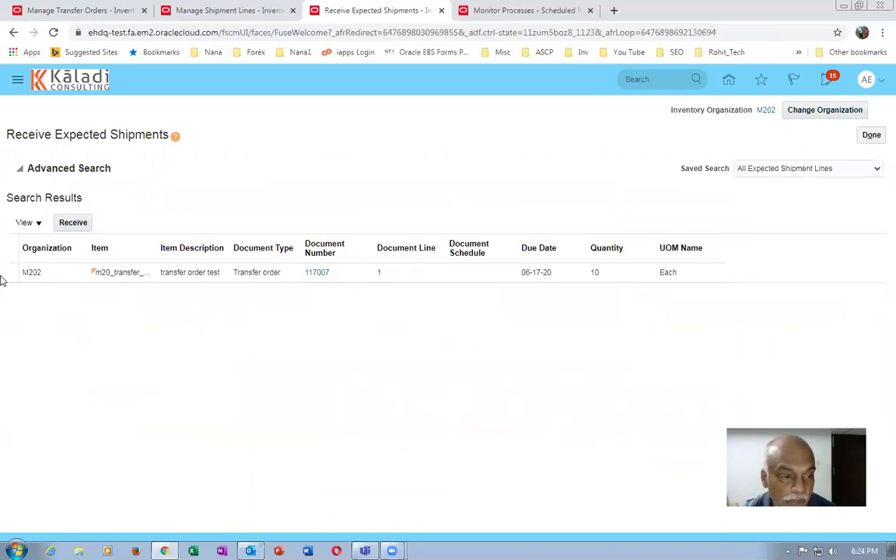
left_click(11, 272)
left_click(73, 223)
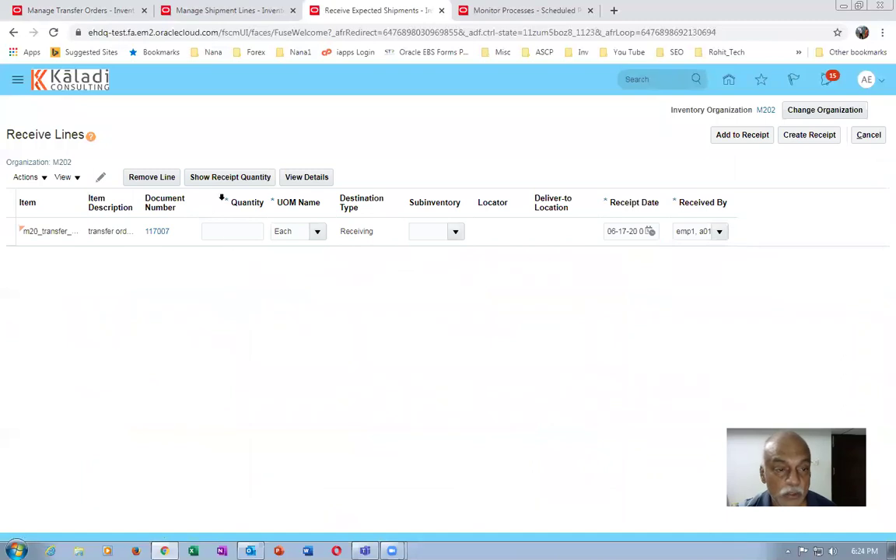
- Fill in the receipt quantity of 10 Each on the m20_transfer_order receive line, leaving its subinventory blank
left_click(228, 177)
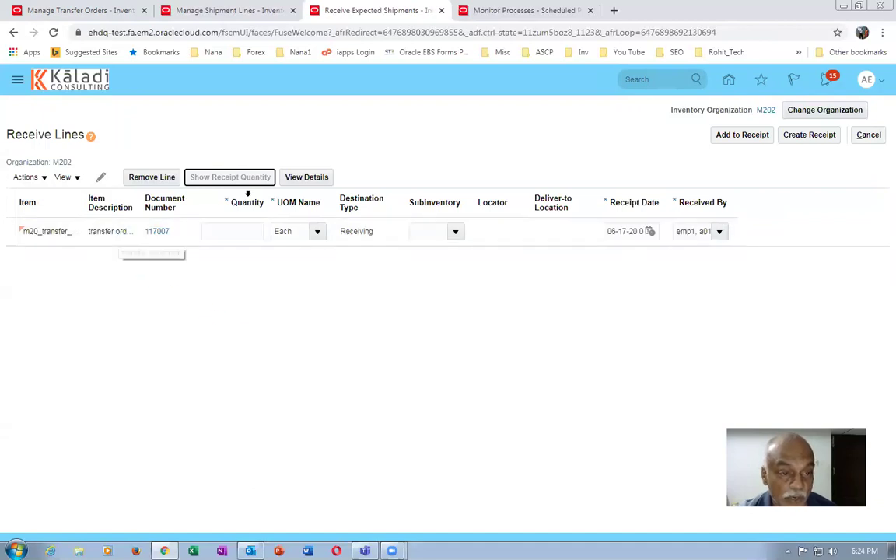
left_click(244, 231)
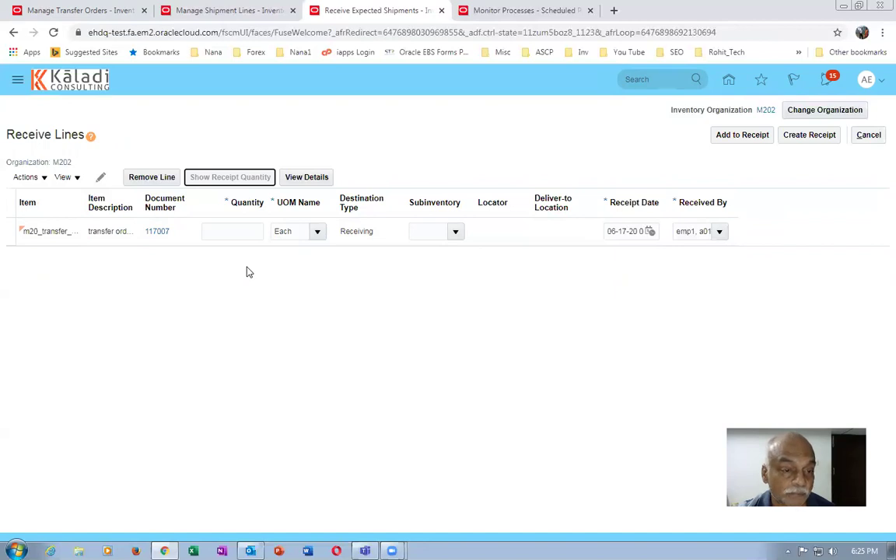
left_click(455, 232)
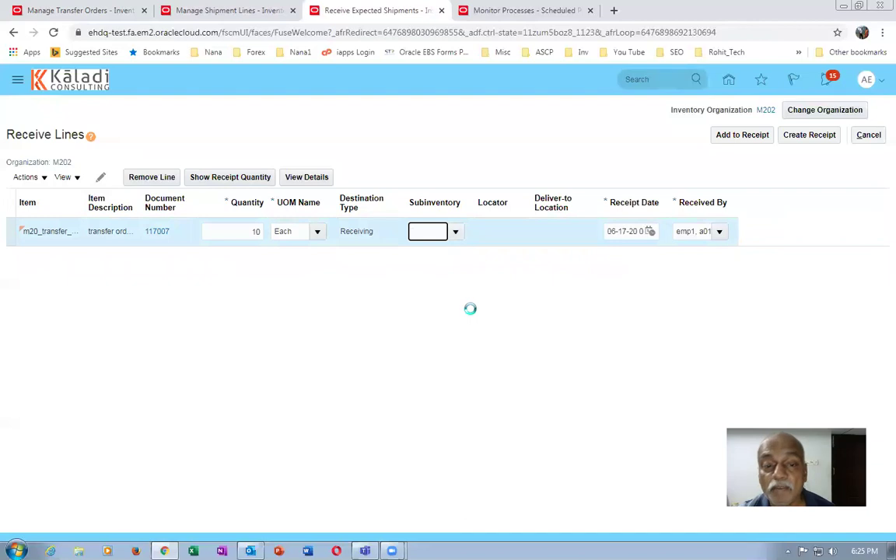
left_click(642, 280)
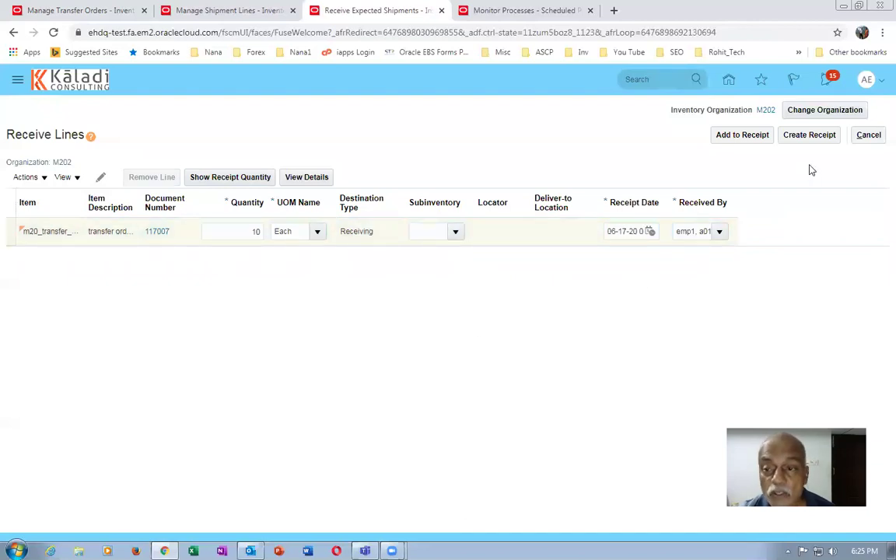
- Create a receipt from the m20_transfer_order line, submit it, and acknowledge the confirmation
left_click(813, 137)
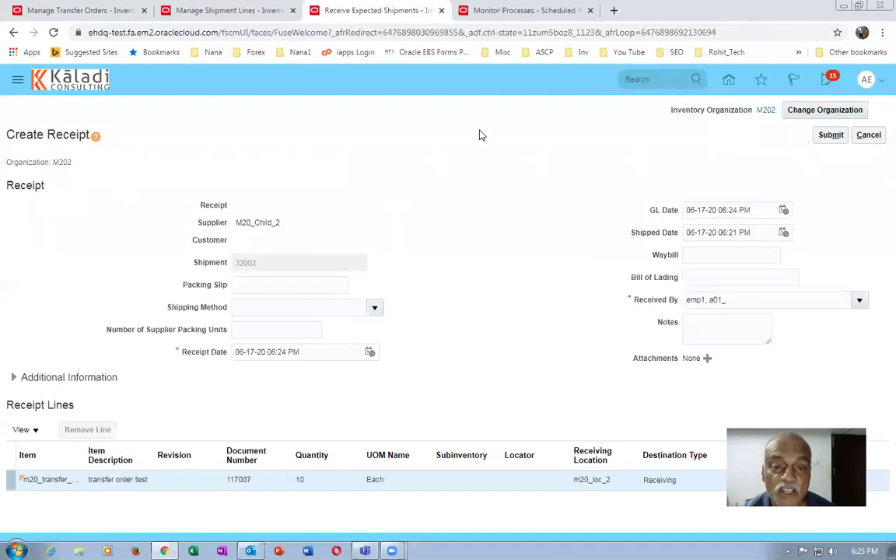
left_click(831, 135)
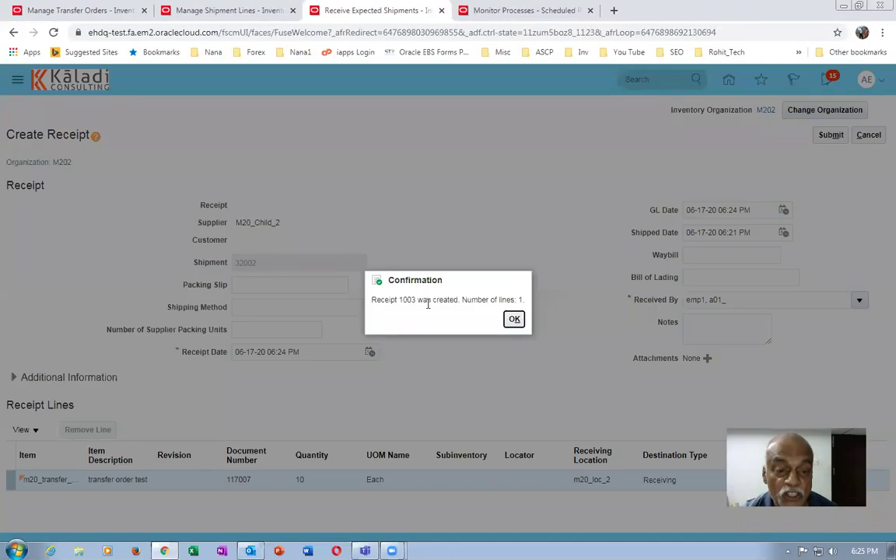
left_click_drag(396, 299, 437, 301)
left_click(514, 320)
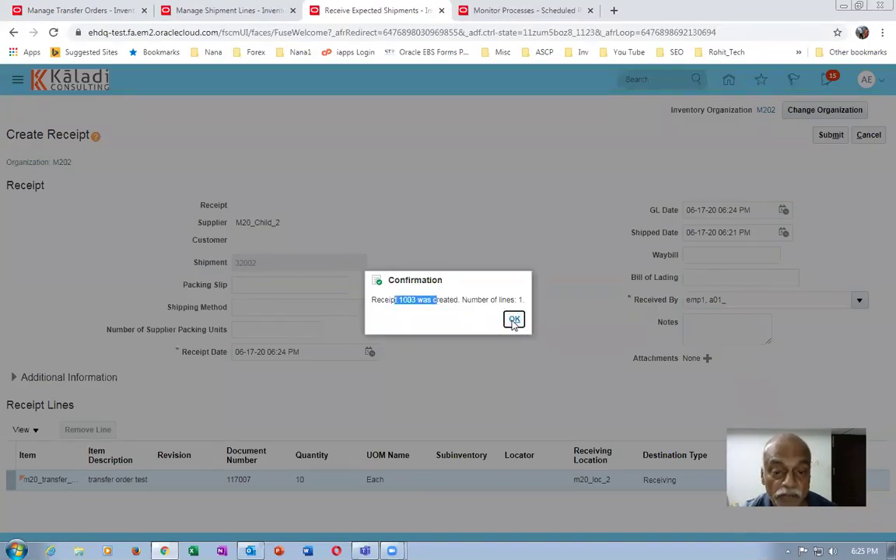
- Reload the transfer order's shipments and receipts in Manage Transfer Orders and check its received and delivered quantities
left_click(58, 12)
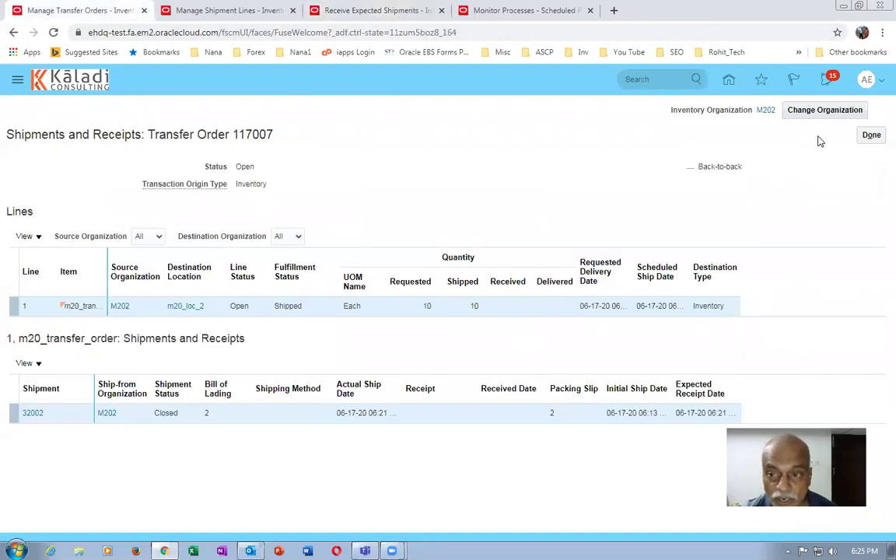
left_click(872, 138)
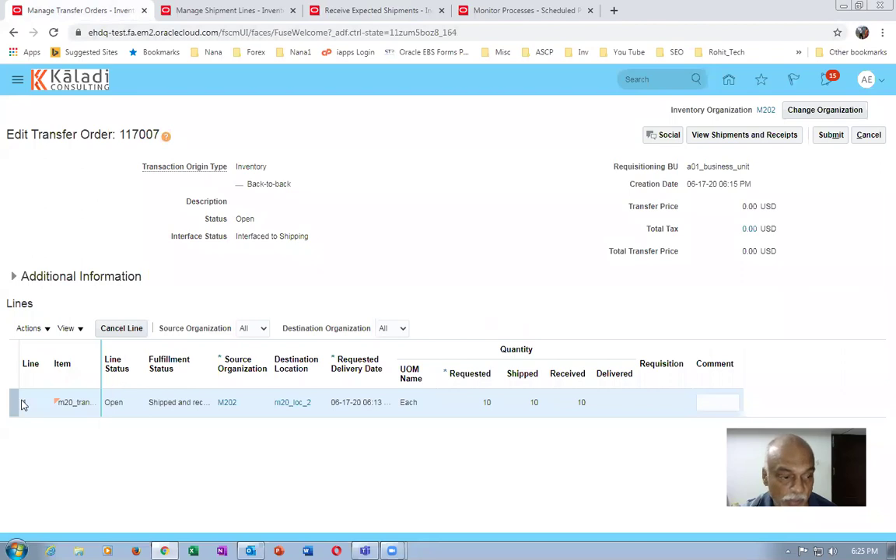
left_click(714, 135)
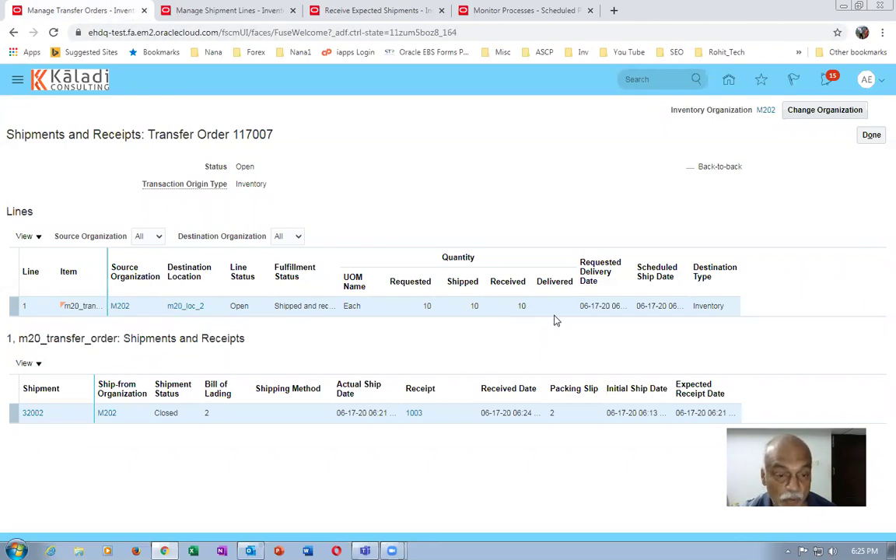
- Return to the duplicated Inventory Management browser tab and open Put Away Receipts from the Receipts tasks
left_click(377, 12)
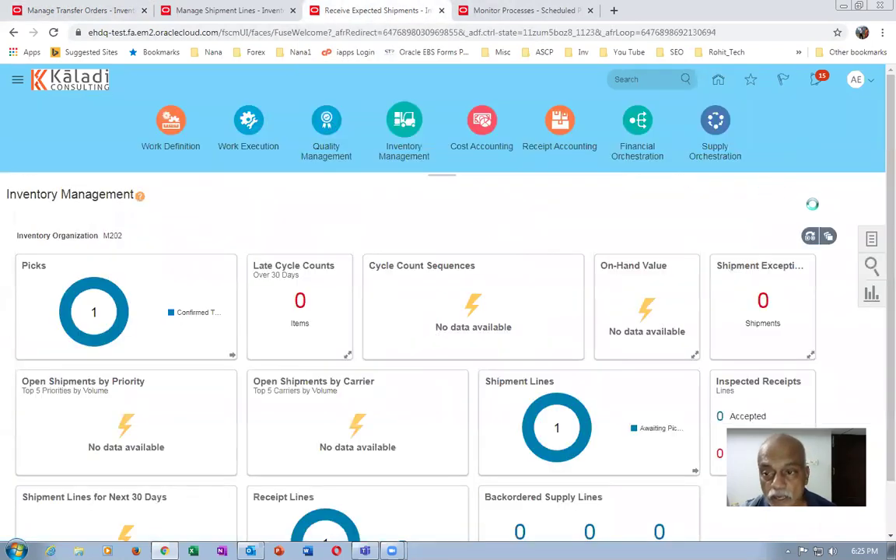
left_click(872, 239)
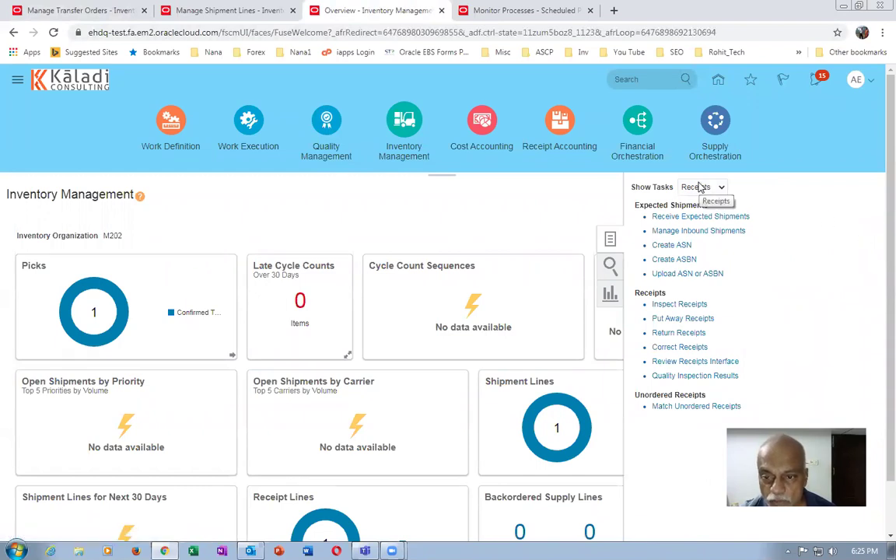
left_click(679, 318)
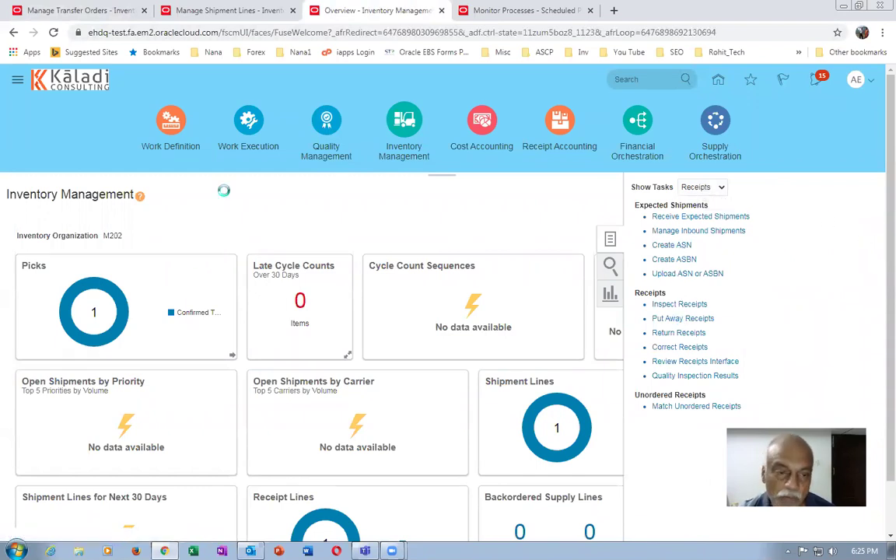
- Search the lines to put away for receipt 1003 and open its m20_transfer_order line for put away
left_click(225, 204)
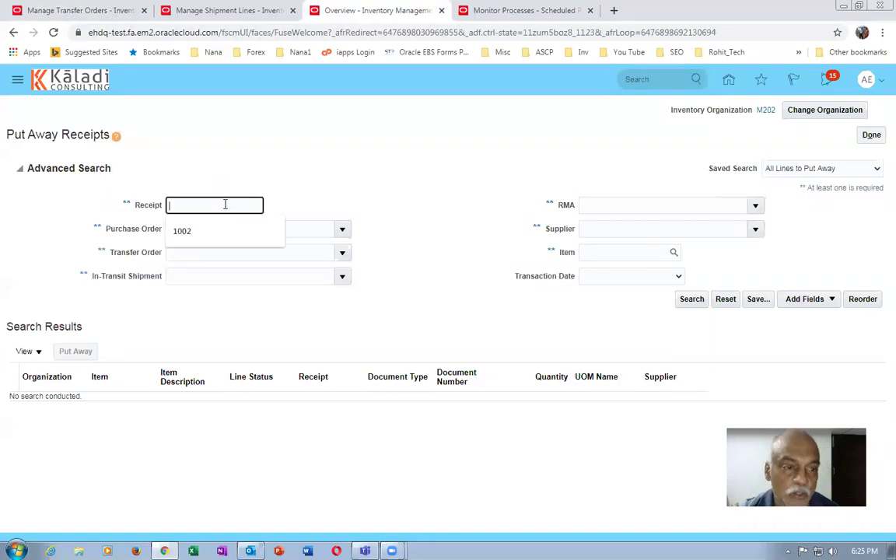
key("Tab")
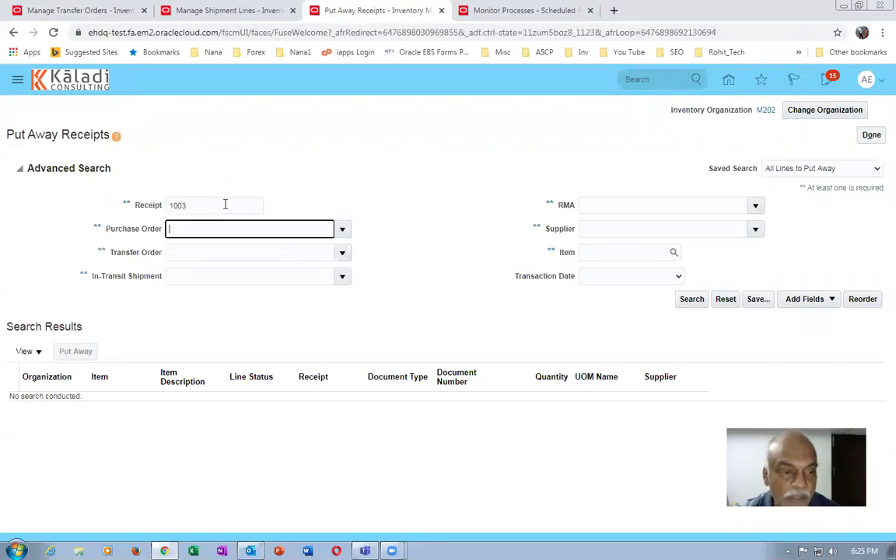
left_click(686, 300)
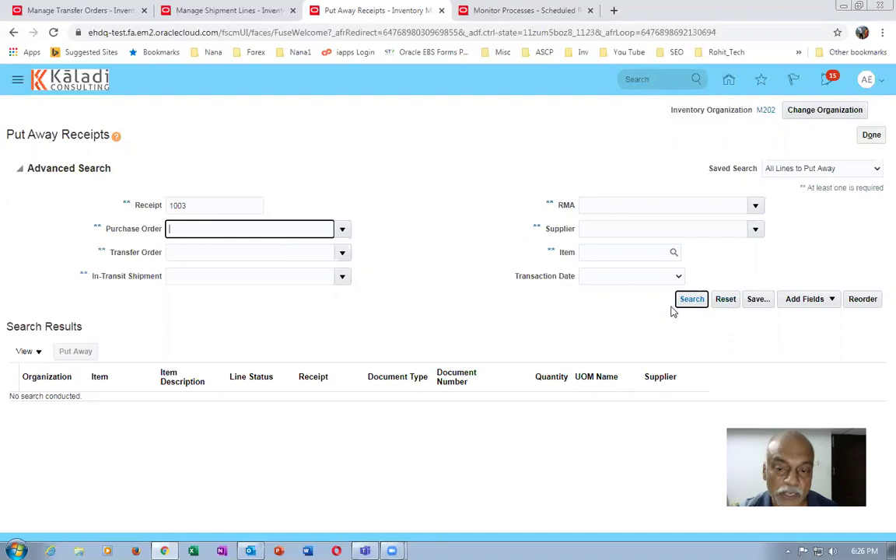
left_click(76, 223)
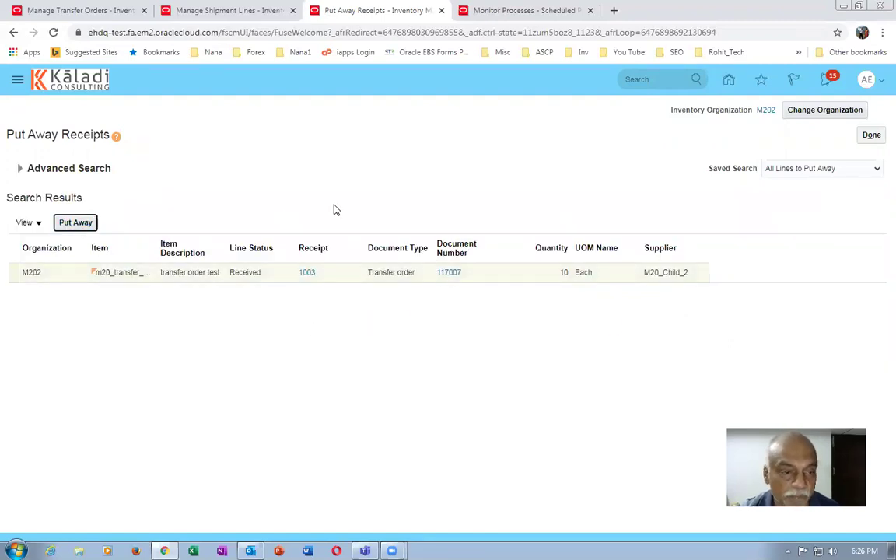
left_click(74, 223)
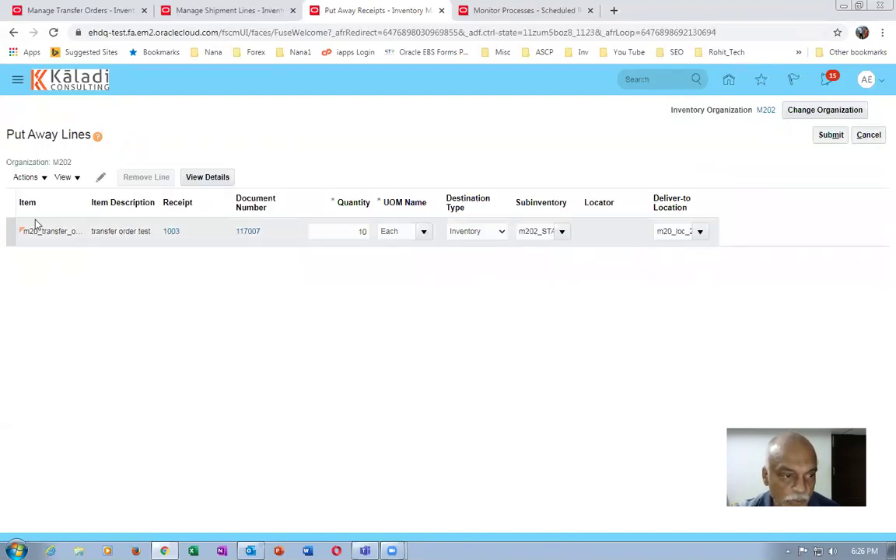
- Check the destination subinventory of the m20_transfer_order put away line, submit the put away, and acknowledge the confirmation
left_click(8, 229)
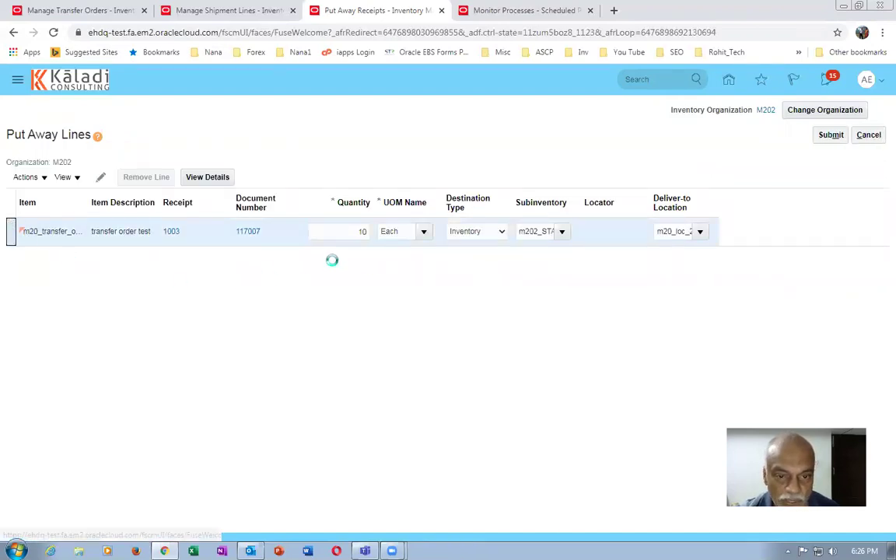
left_click(535, 233)
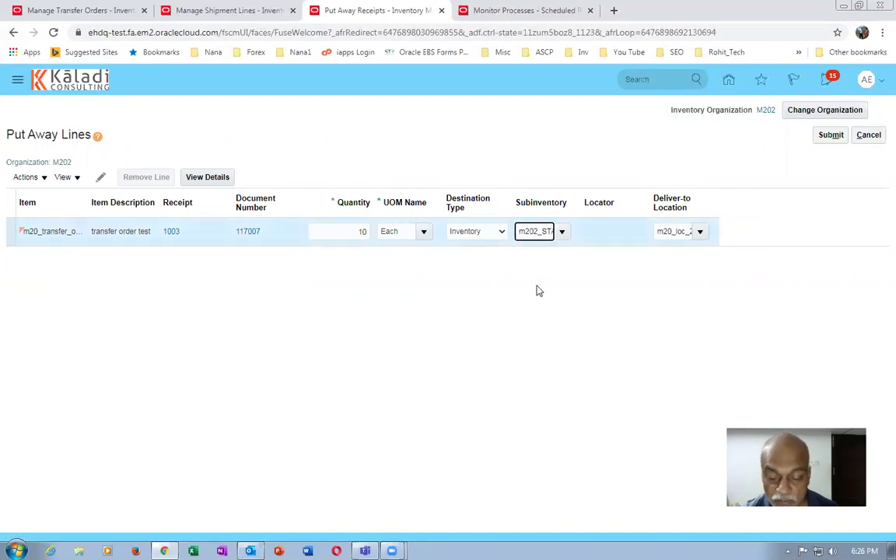
left_click(552, 231)
left_click(563, 233)
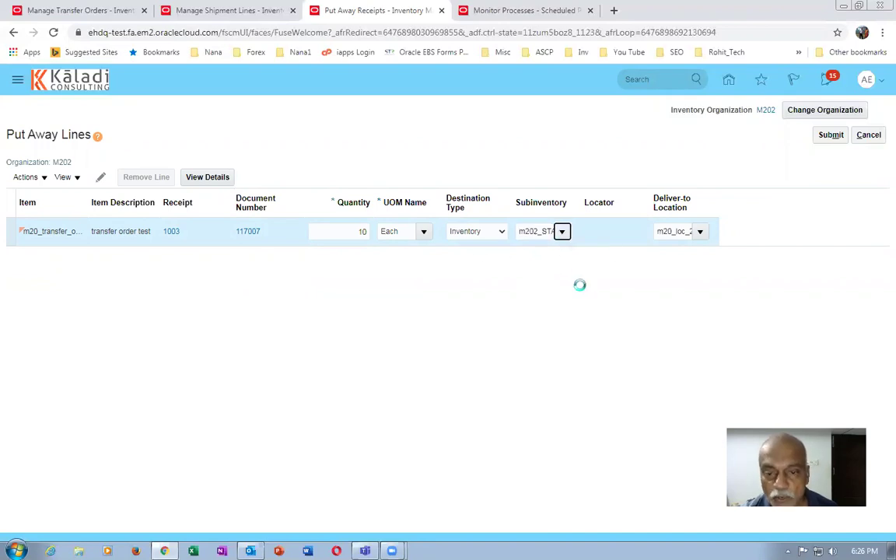
left_click(412, 318)
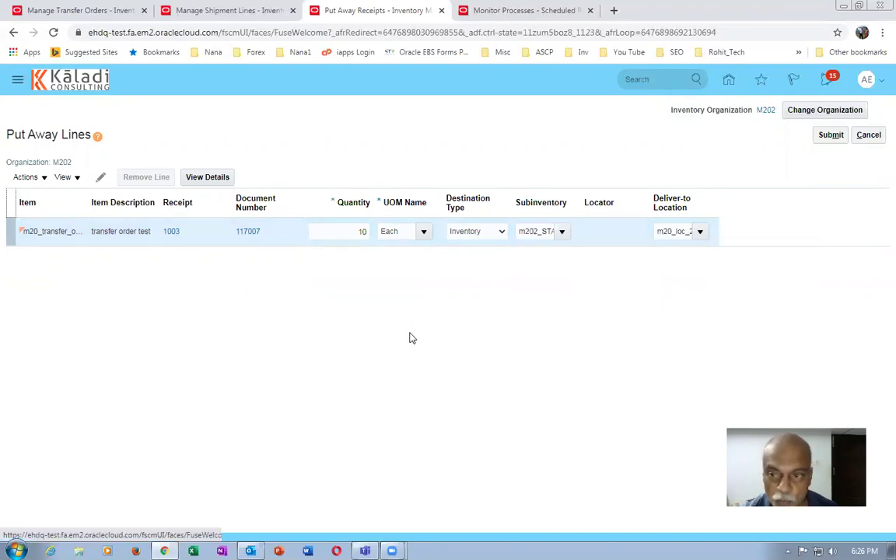
left_click(830, 136)
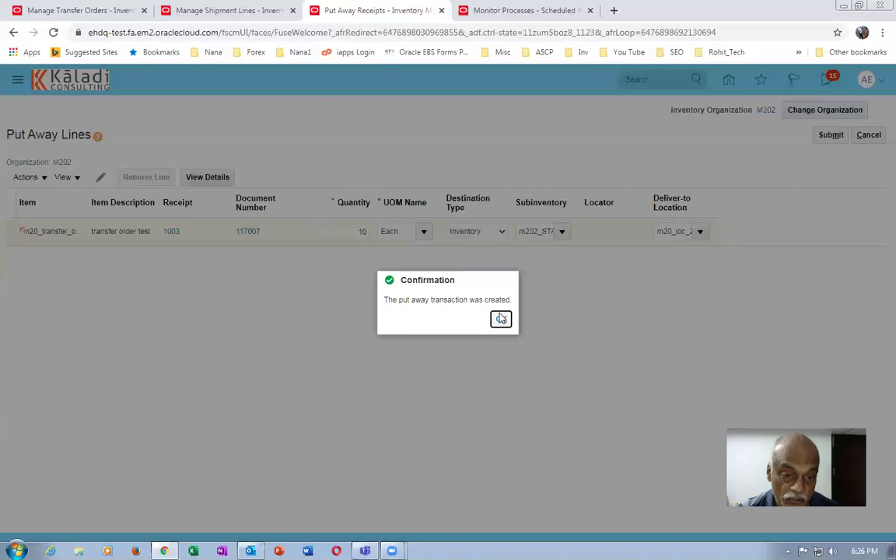
left_click(500, 319)
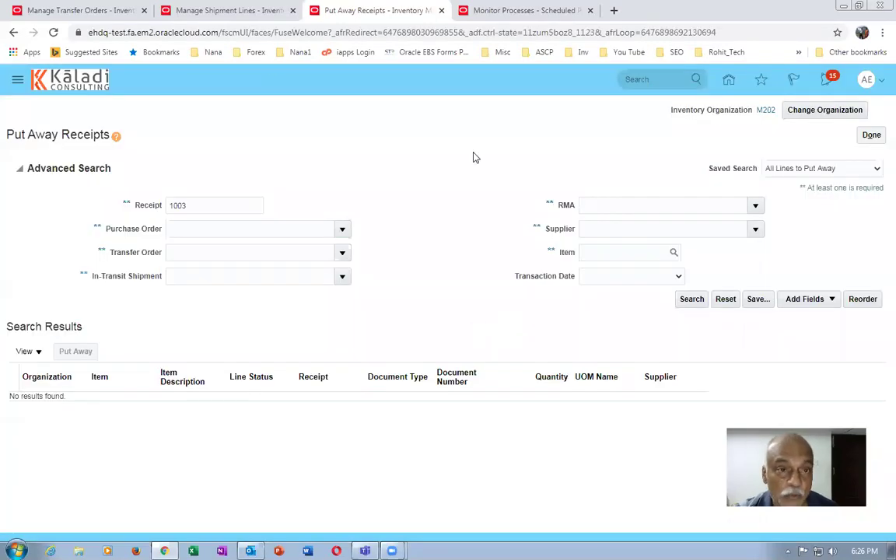
- Return to the transfer order in Manage Transfer Orders and reopen its shipments and receipts to examine the delivered quantity and status
left_click(226, 10)
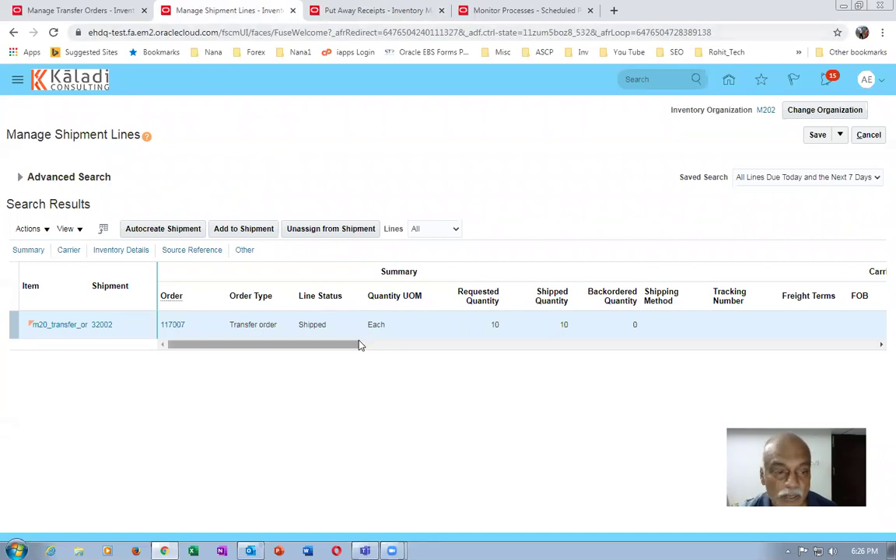
left_click(80, 11)
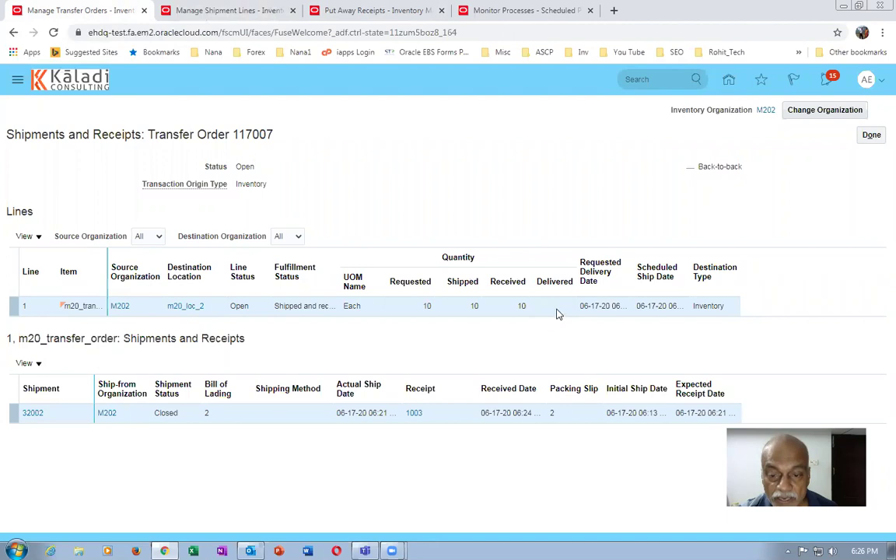
left_click(870, 139)
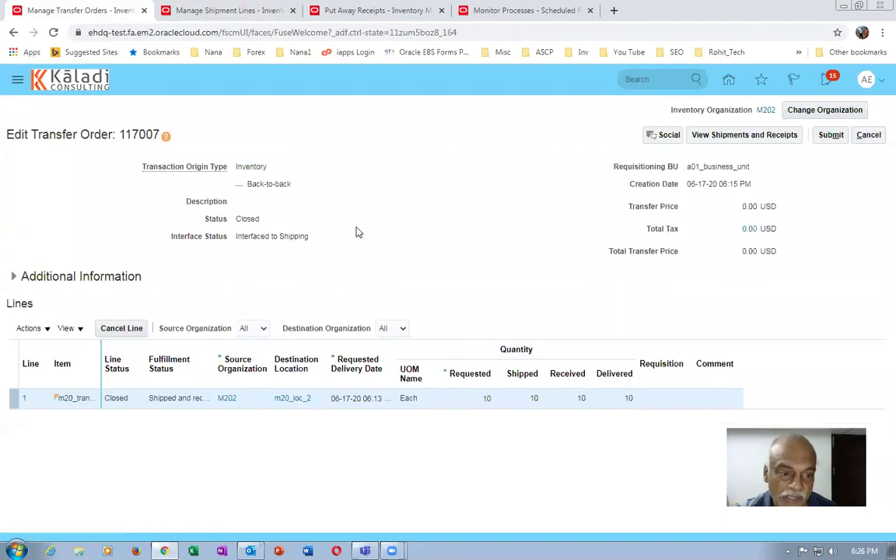
left_click(704, 135)
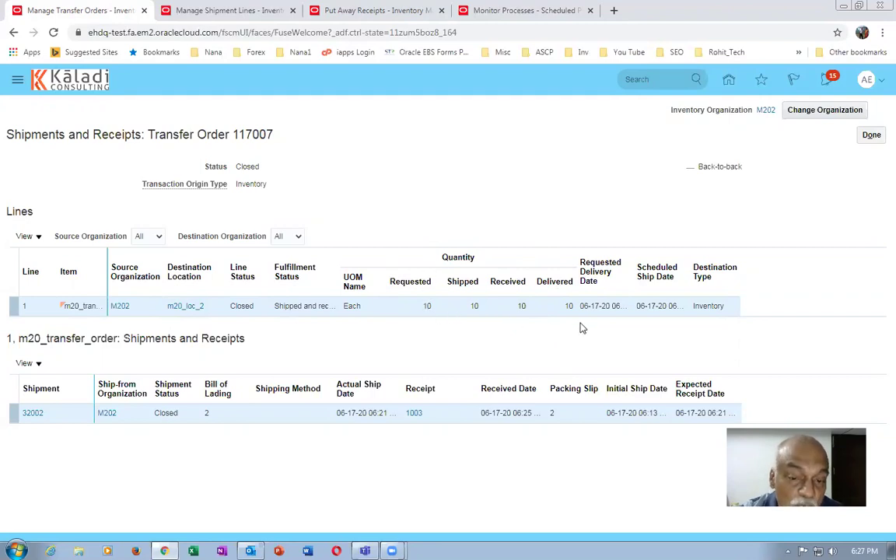
- In the Monitor Processes browser tab, go to Supply Orchestration under Supply Chain Execution and open Manage Supply Lines
left_click(547, 17)
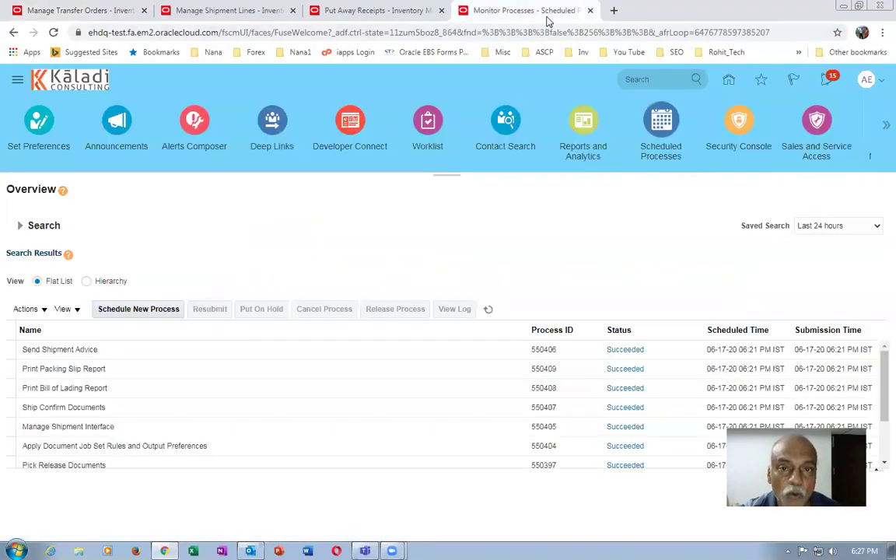
left_click(729, 81)
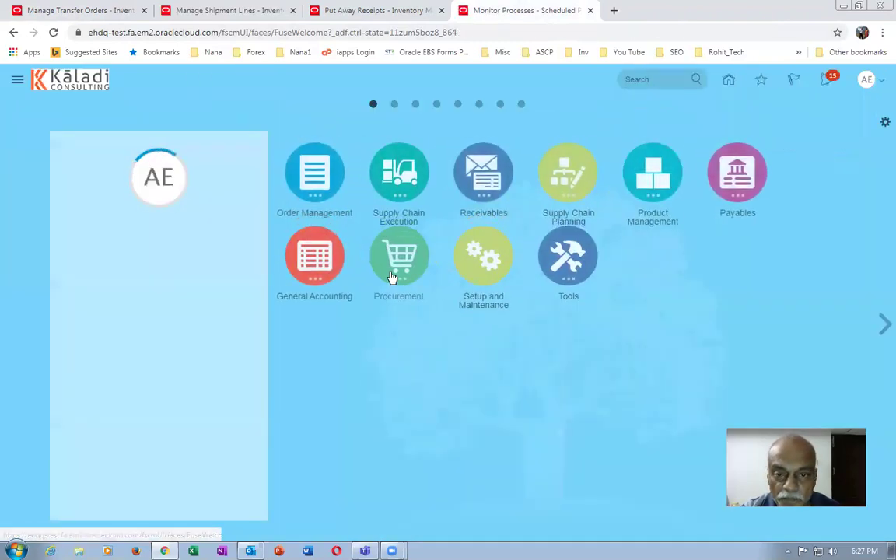
left_click(424, 186)
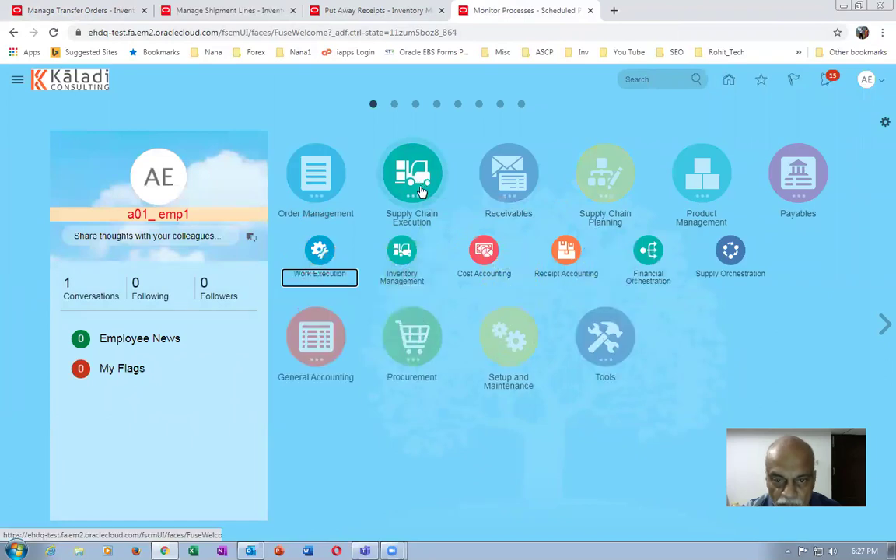
left_click(730, 256)
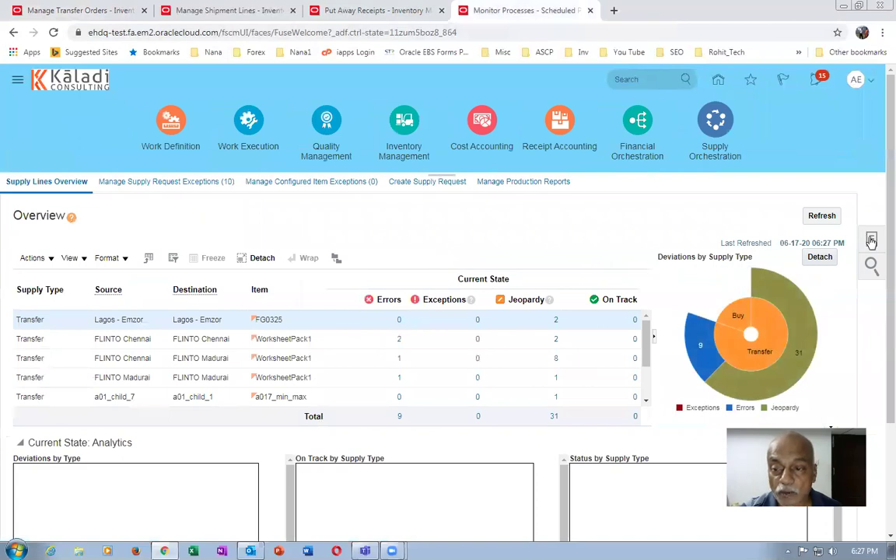
left_click(870, 241)
left_click(751, 199)
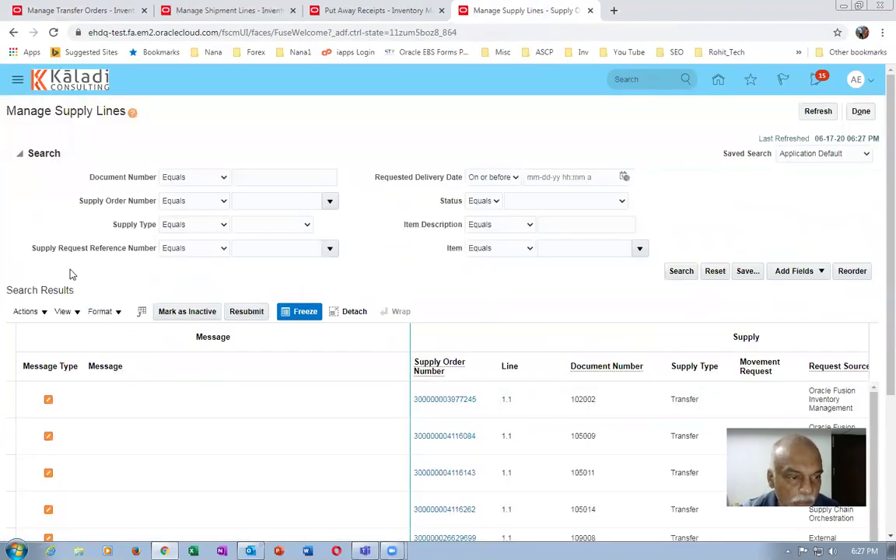
- Search the supply lines by supply request reference number INV_3003 and look through the resulting line's details
left_click(248, 250)
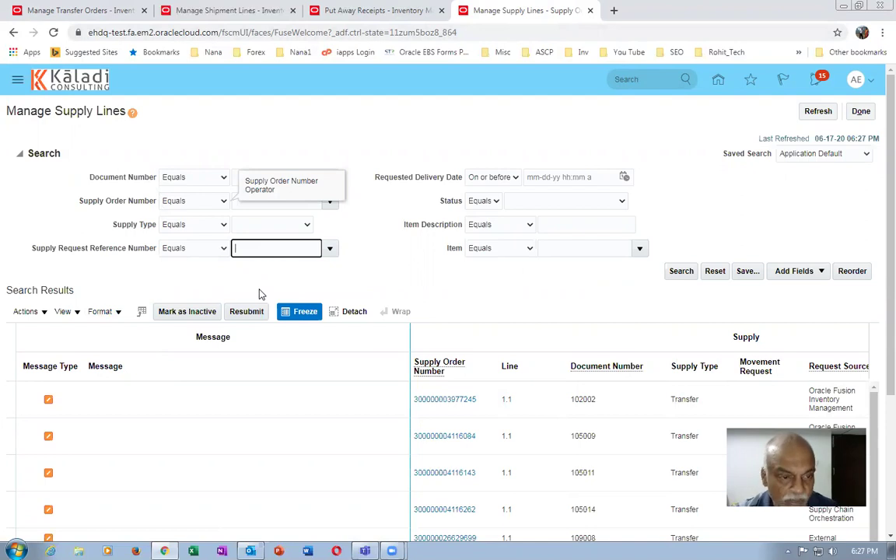
type("11")
key("Tab")
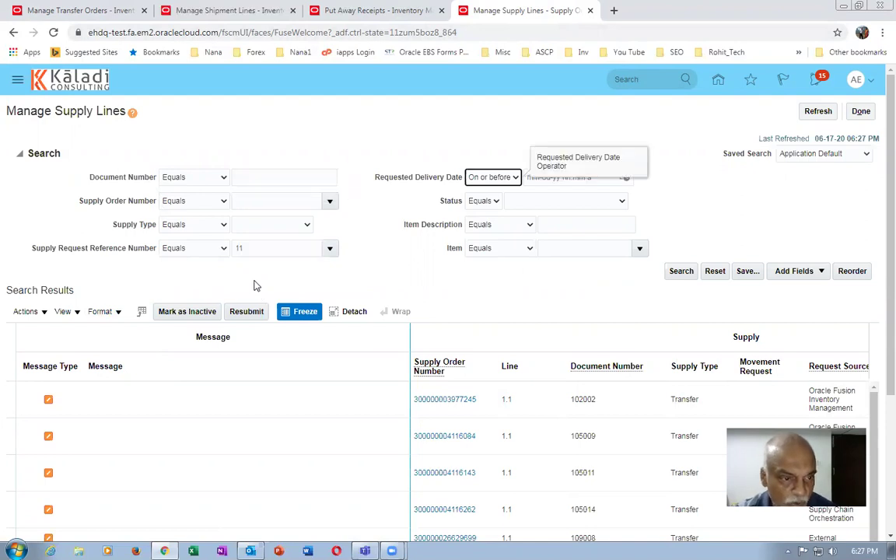
left_click(330, 248)
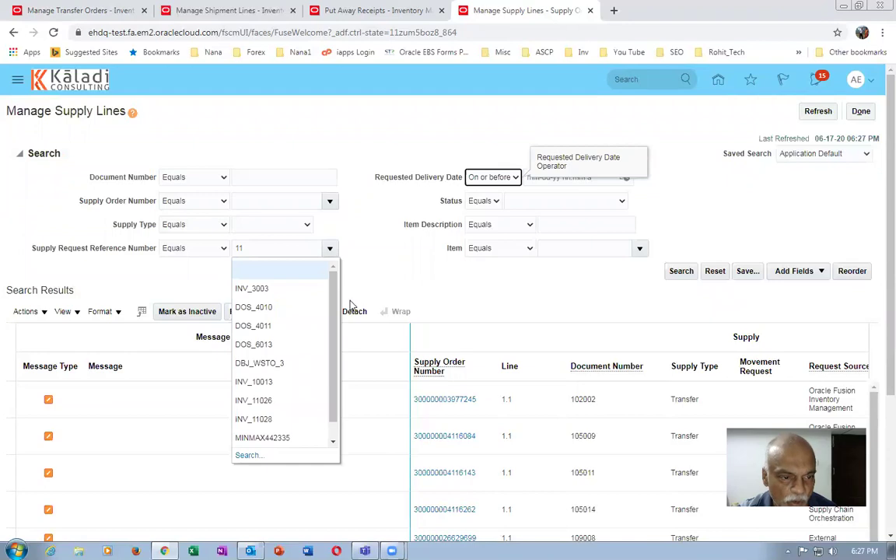
left_click_drag(333, 311, 343, 380)
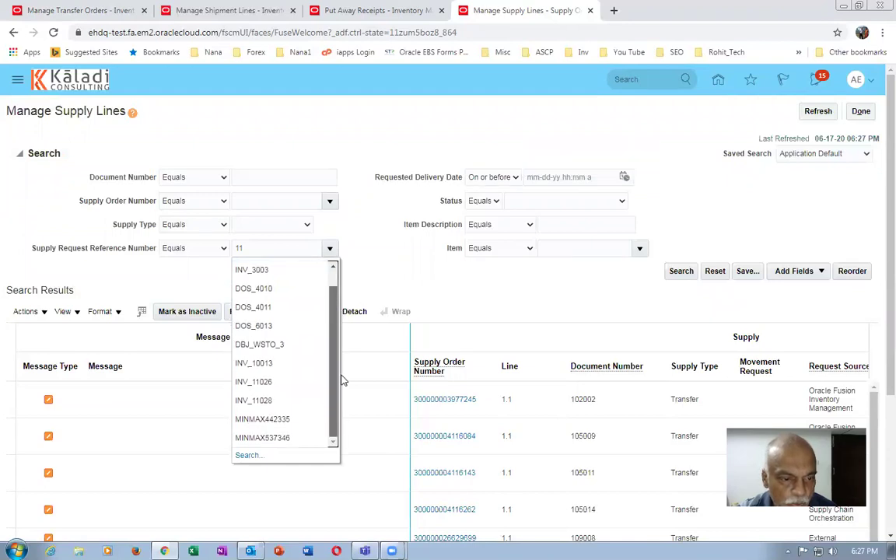
scroll(310, 342, "up", 1)
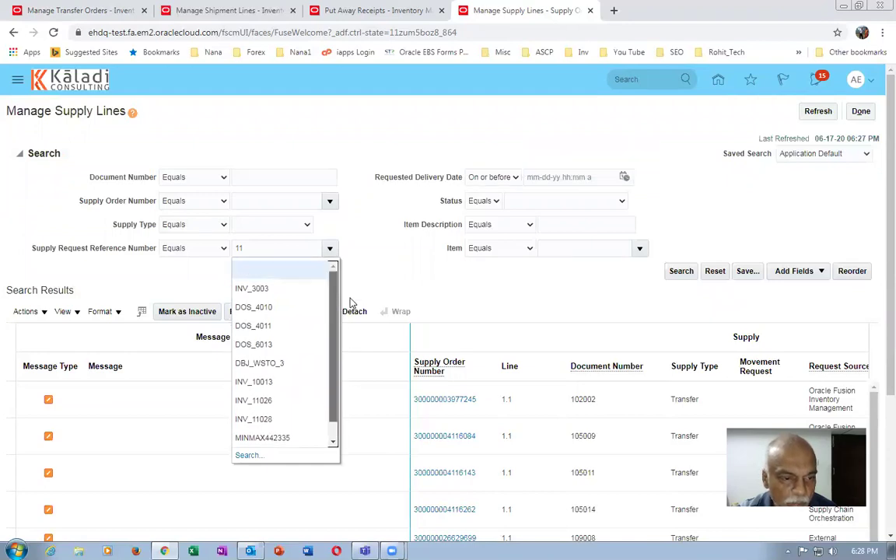
left_click(286, 293)
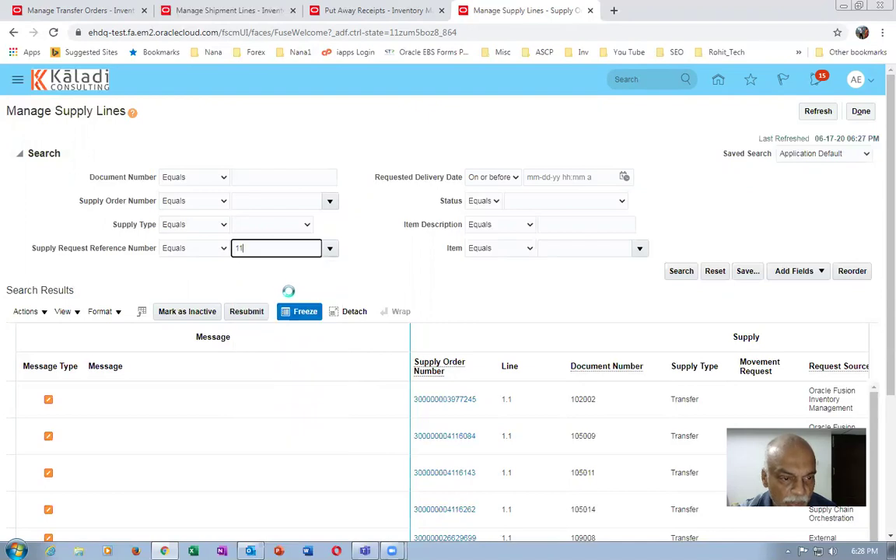
left_click(677, 274)
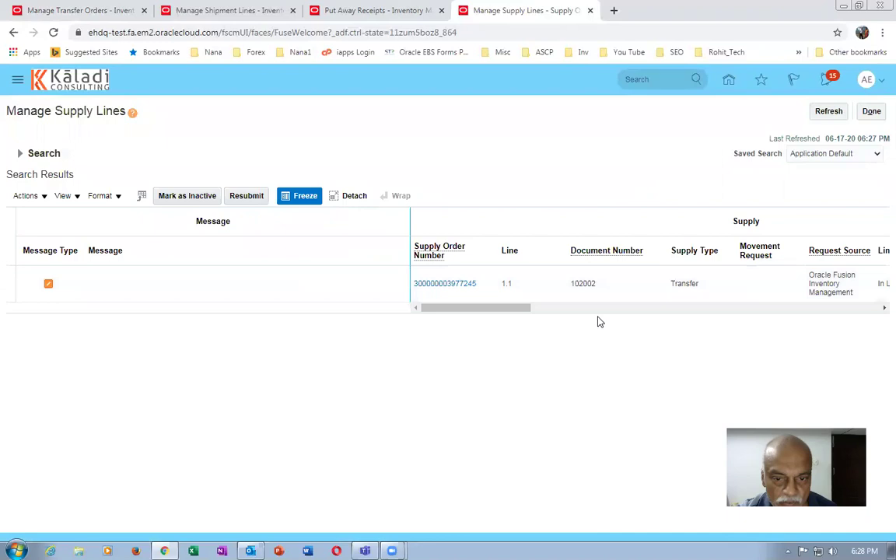
left_click_drag(493, 309, 530, 320)
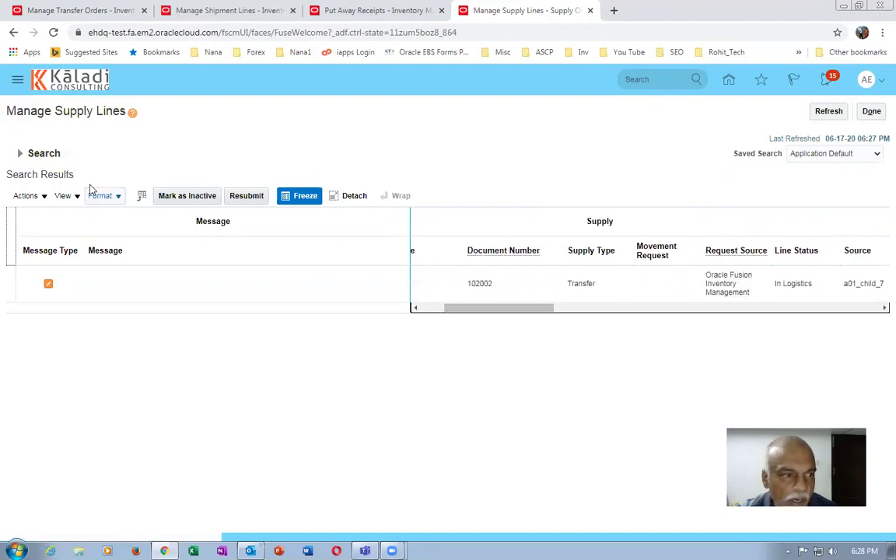
- Clear the supply request reference number and search for supply lines whose document number starts with 11
left_click(20, 153)
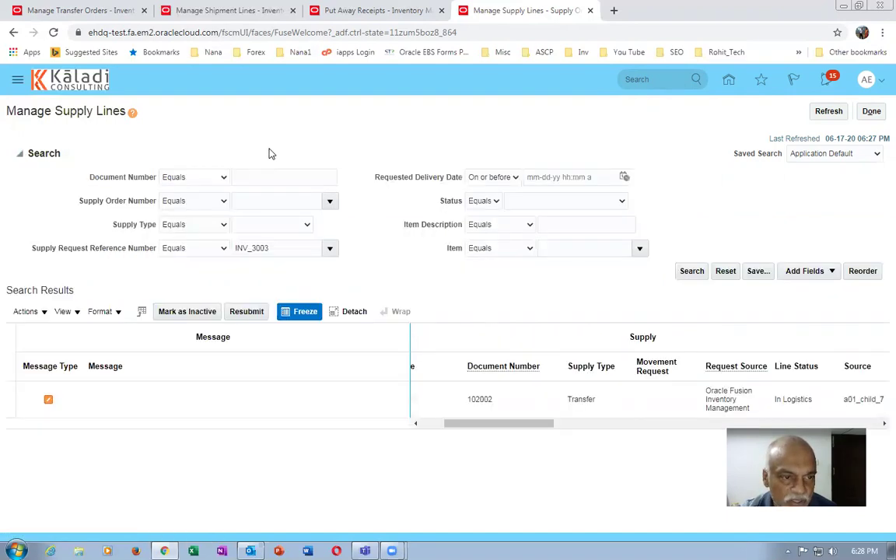
left_click(266, 178)
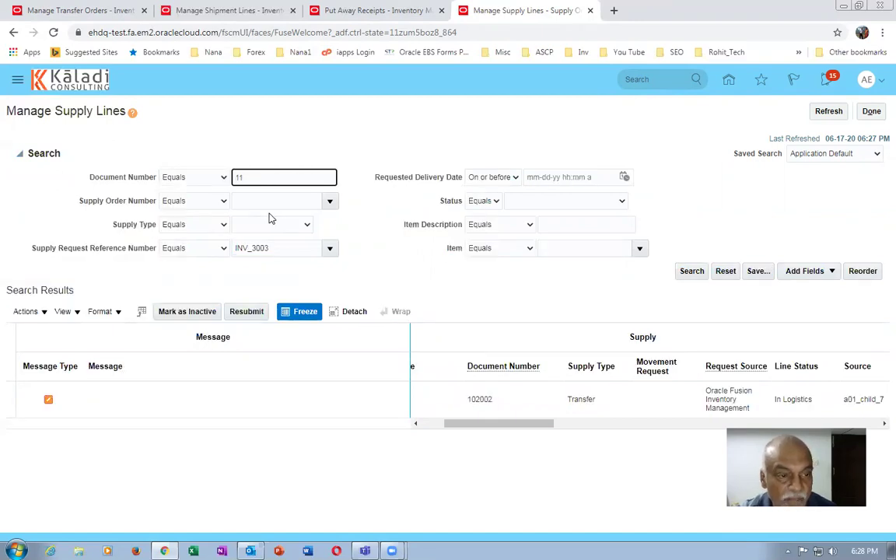
left_click(187, 178)
left_click(187, 194)
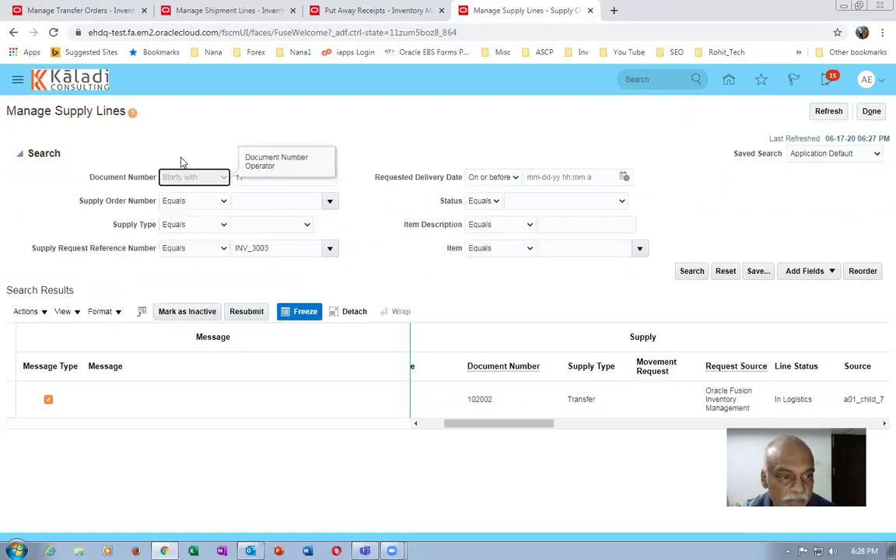
left_click_drag(278, 249, 208, 277)
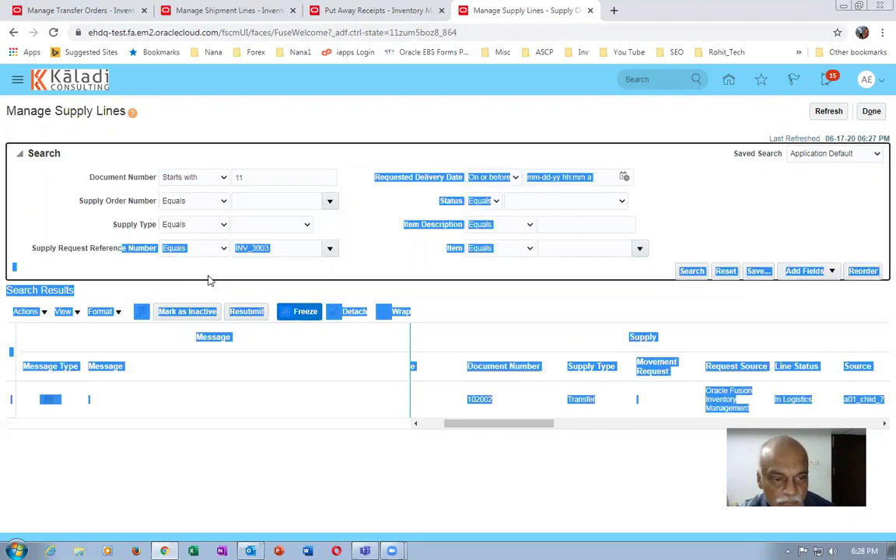
left_click(285, 250)
left_click_drag(284, 249, 234, 247)
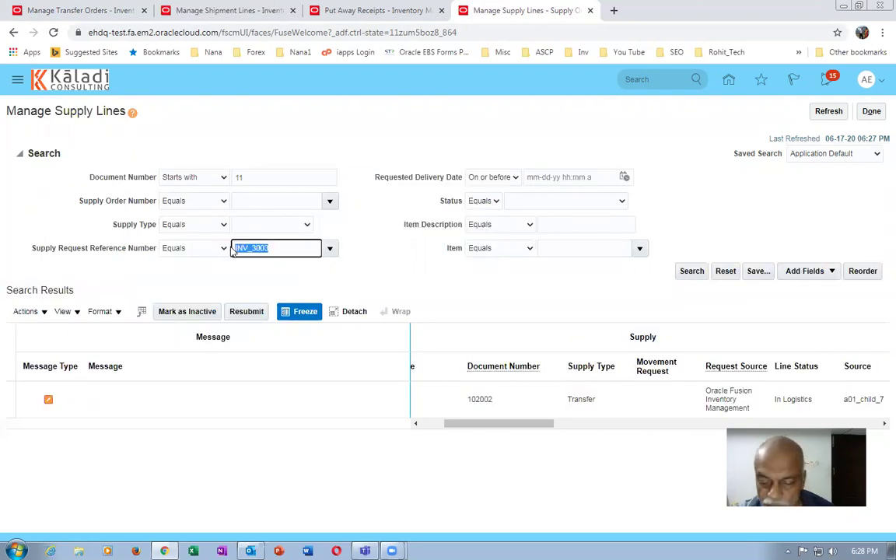
key("BackSpace")
left_click(269, 178)
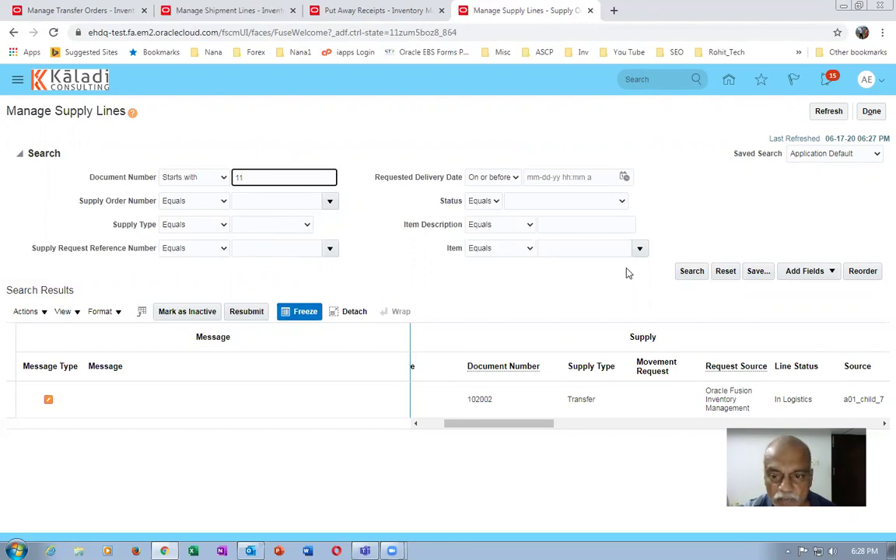
left_click(685, 271)
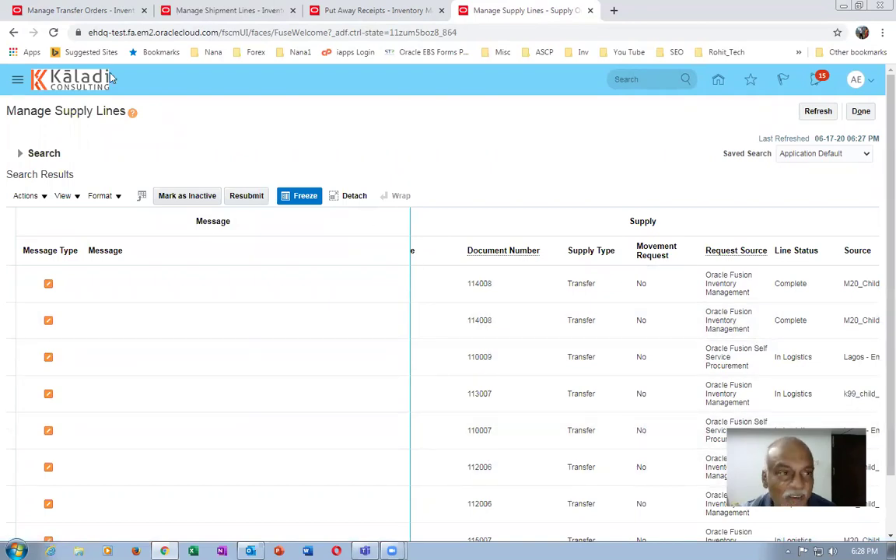
- Look up the transfer order's number in Manage Transfer Orders and search the supply lines with it as the document number
left_click(70, 10)
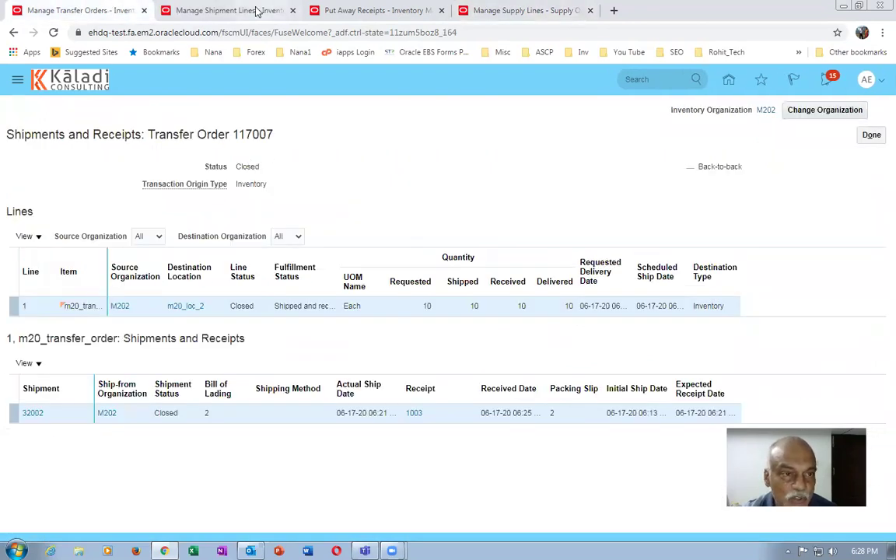
left_click(538, 19)
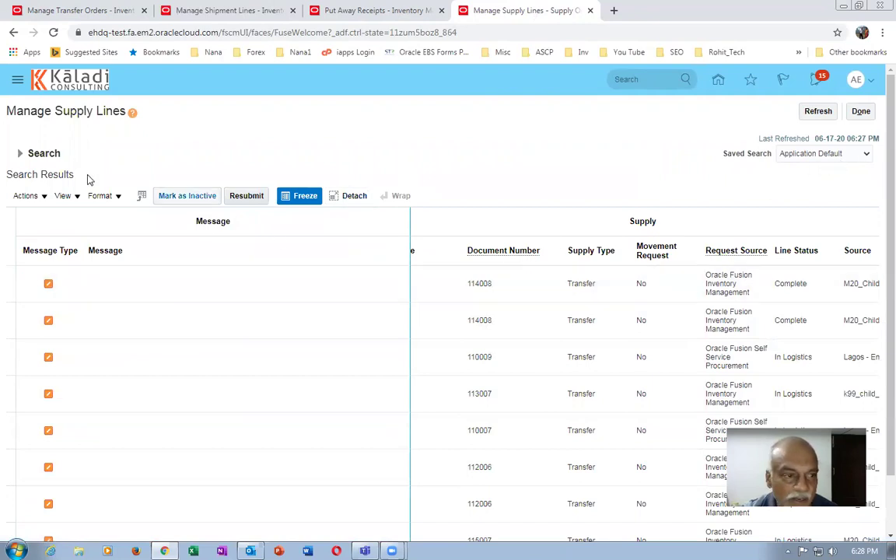
left_click(22, 158)
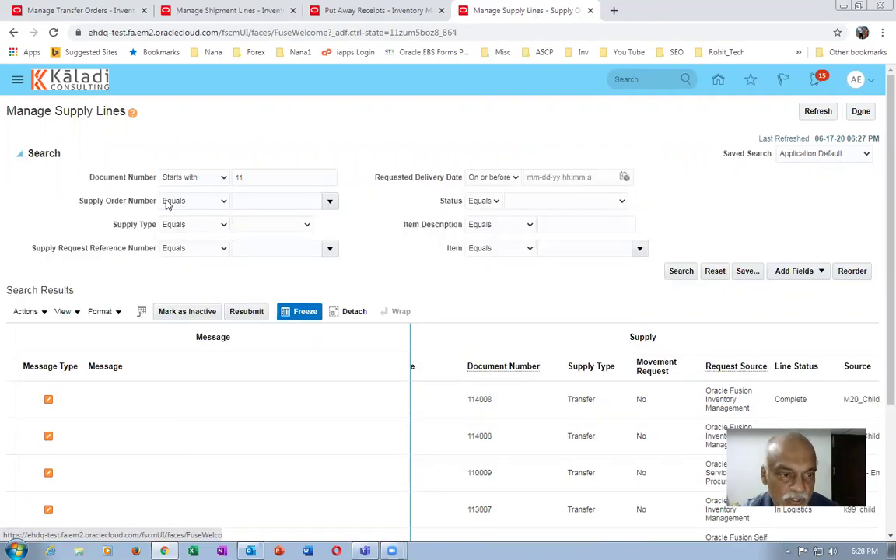
left_click(266, 178)
type("117007")
key("Tab")
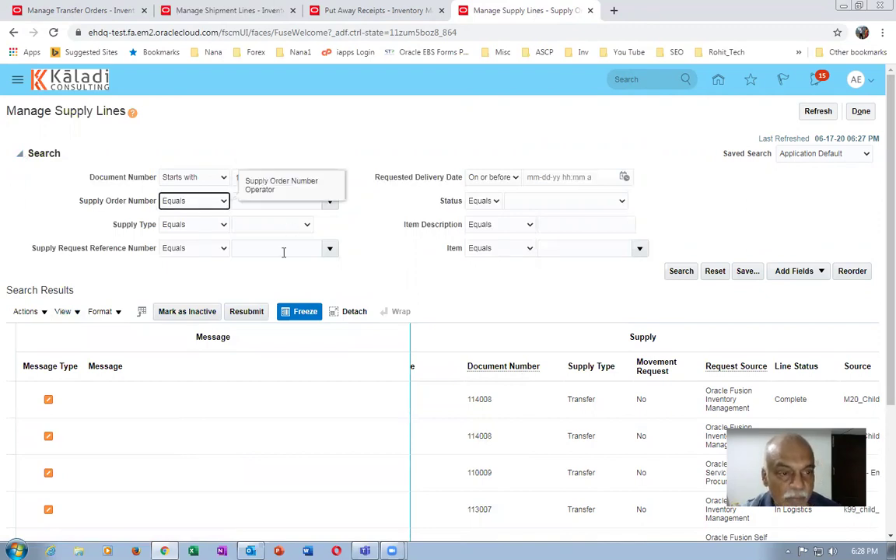
left_click(339, 152)
left_click(685, 272)
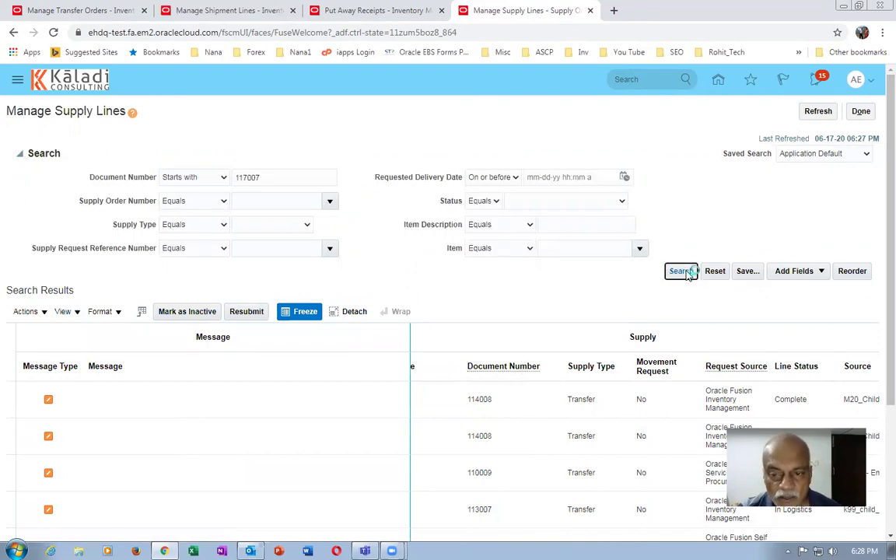
- Examine the transfer supply line's status, source, destination and item details in the search results
left_click_drag(476, 312, 548, 310)
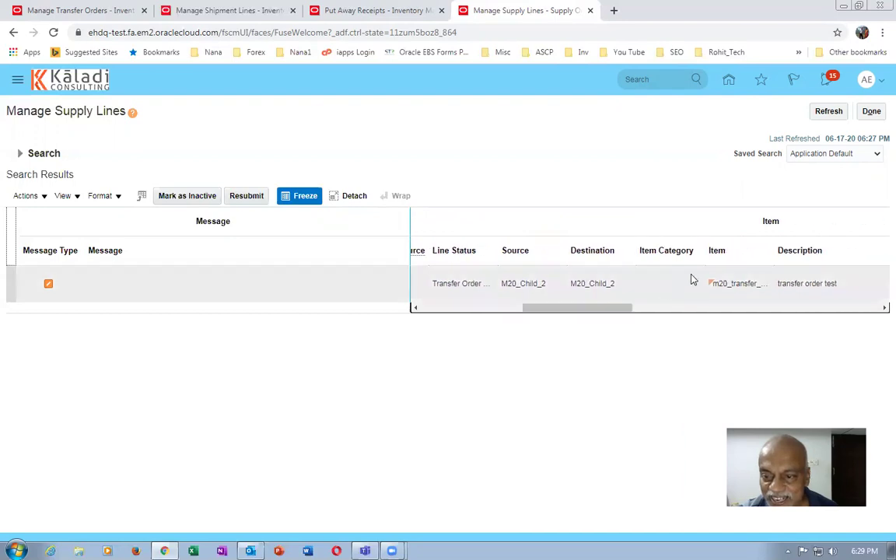
left_click_drag(534, 312, 545, 312)
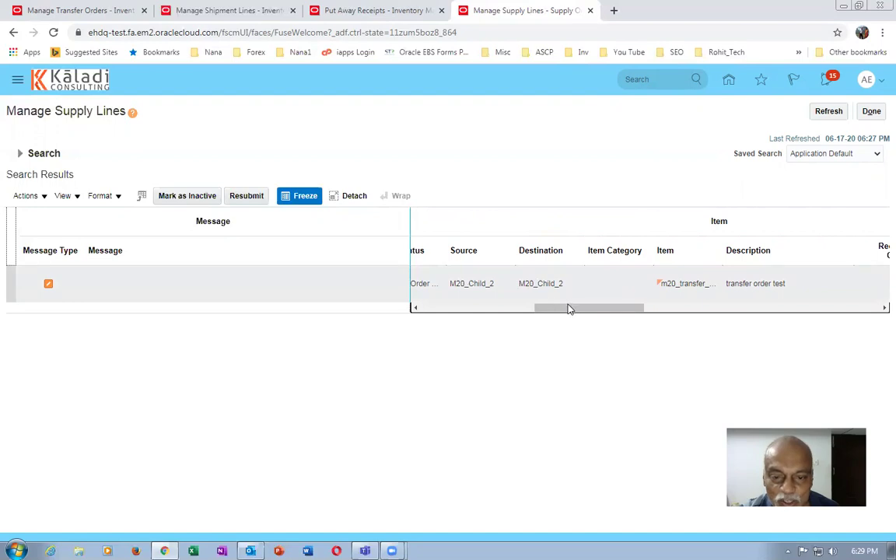
left_click_drag(568, 309, 536, 311)
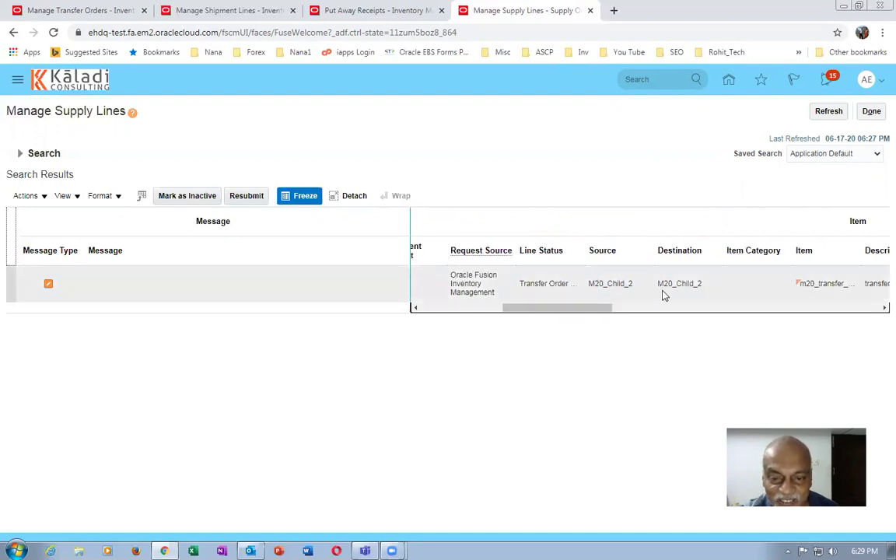
left_click_drag(576, 309, 406, 300)
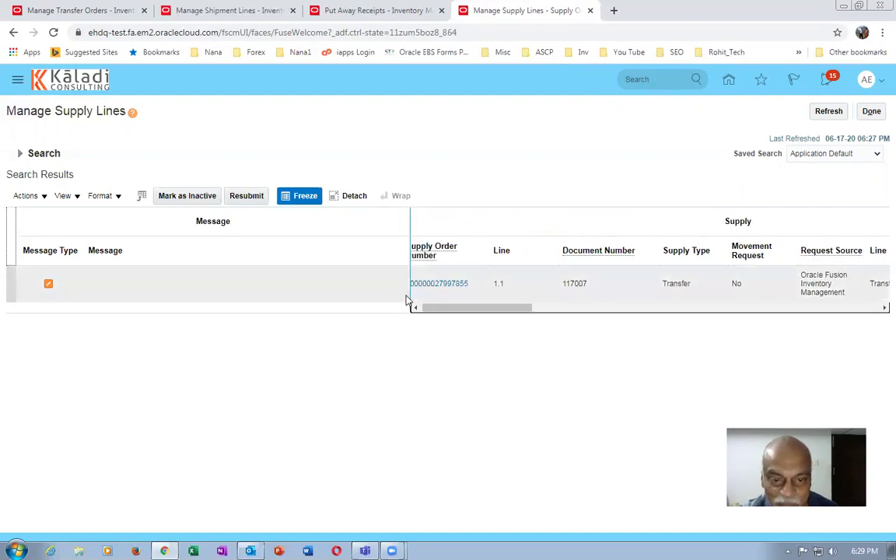
- Open the line's supply order, select line 1.1 and widen the Task column to read its orchestration plan tasks
left_click_drag(456, 314, 440, 309)
left_click(442, 284)
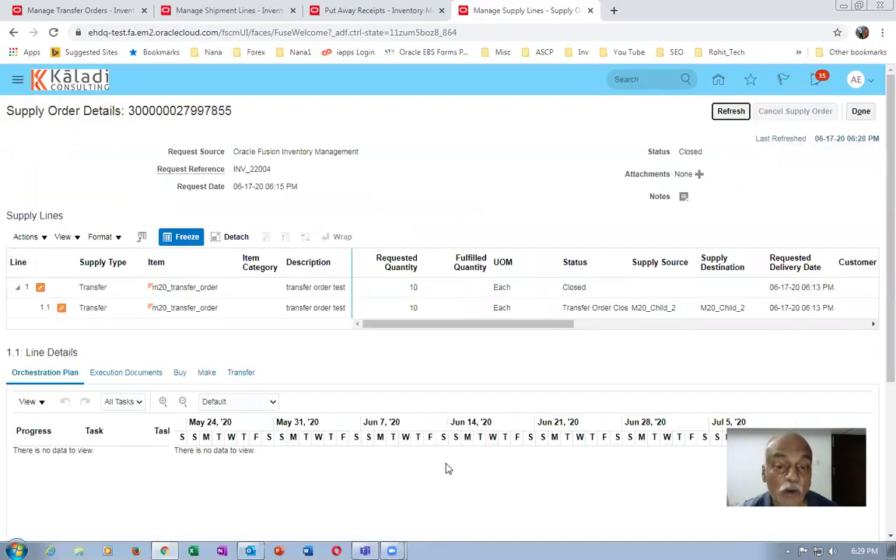
left_click(451, 308)
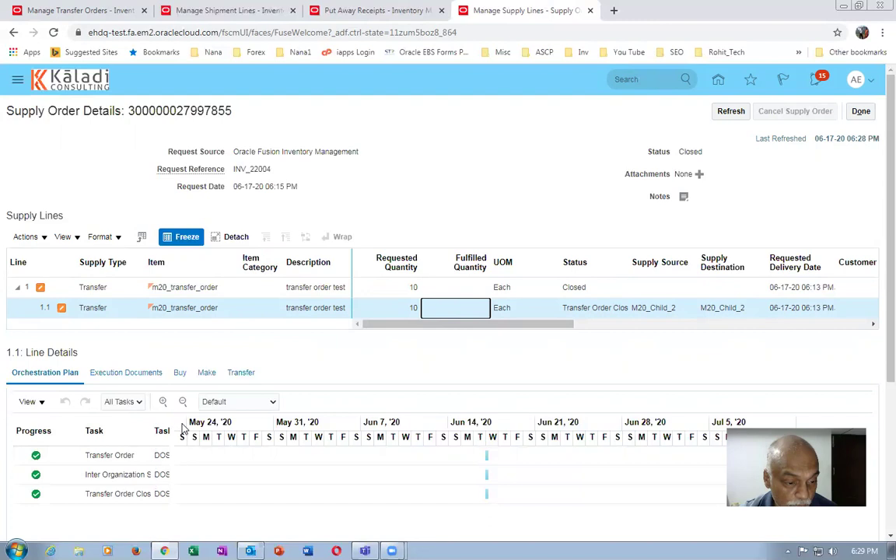
left_click_drag(152, 430, 196, 427)
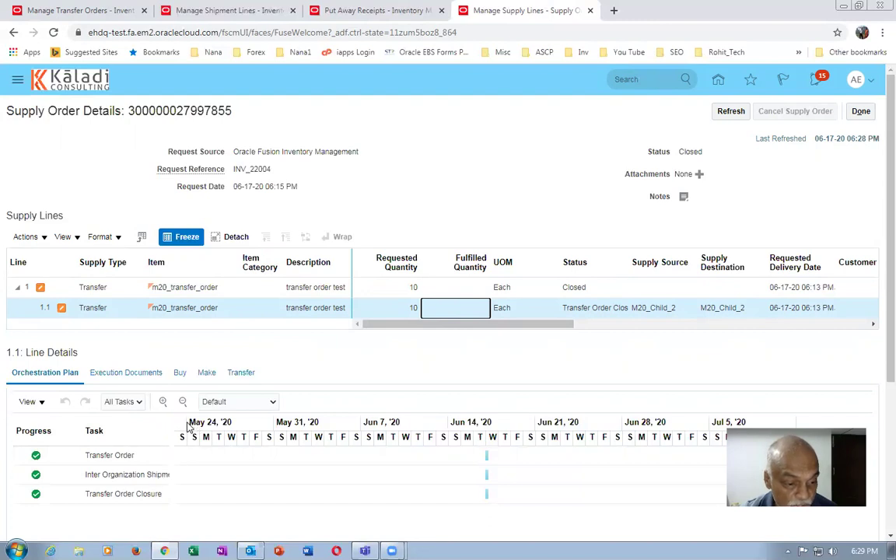
left_click_drag(176, 430, 204, 505)
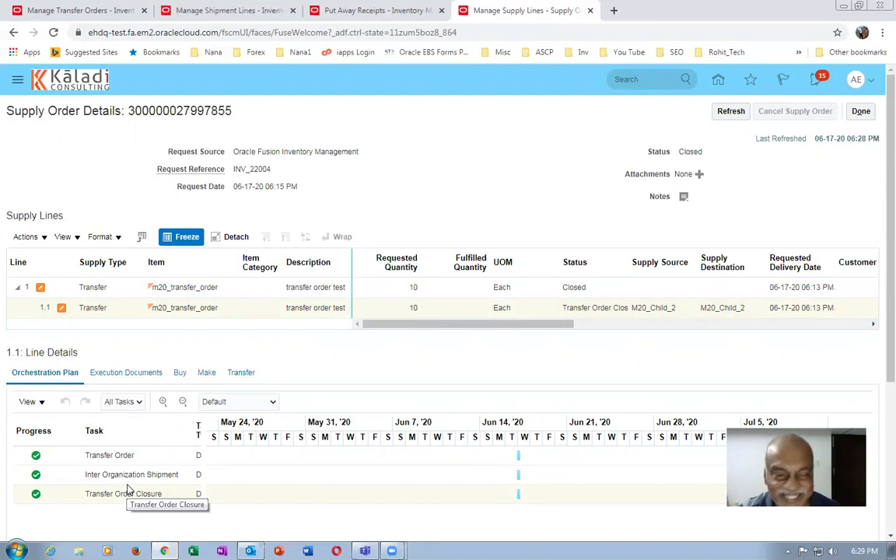
- Close the supply order details and review the item and quantity columns of the supply line in the search results
left_click(860, 112)
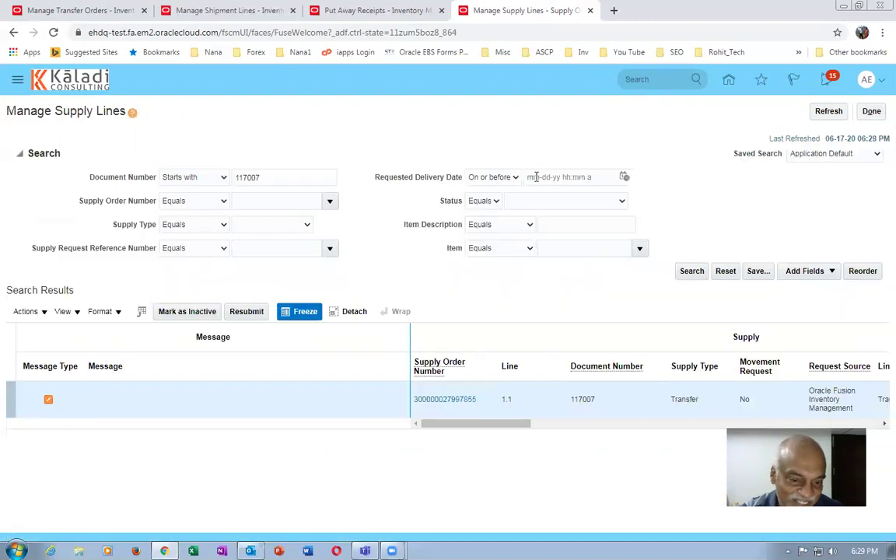
left_click_drag(466, 426, 605, 453)
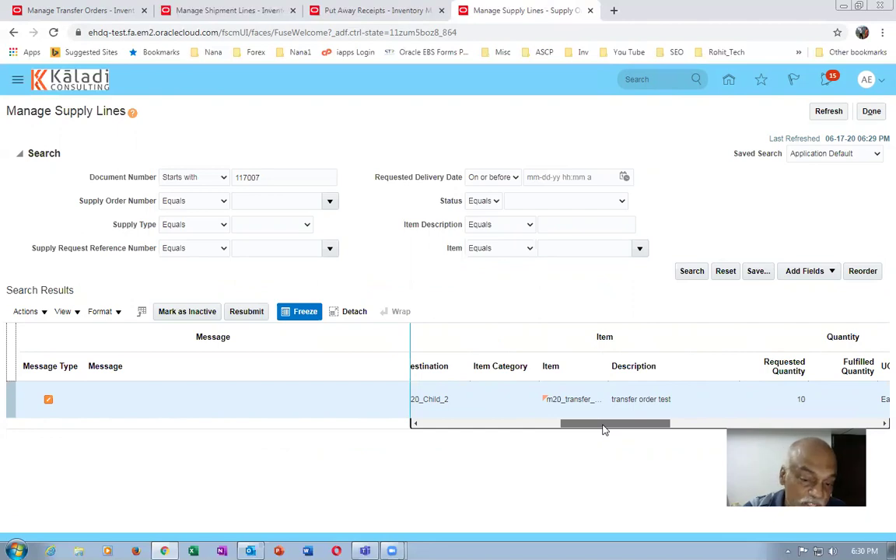
left_click_drag(605, 430, 426, 422)
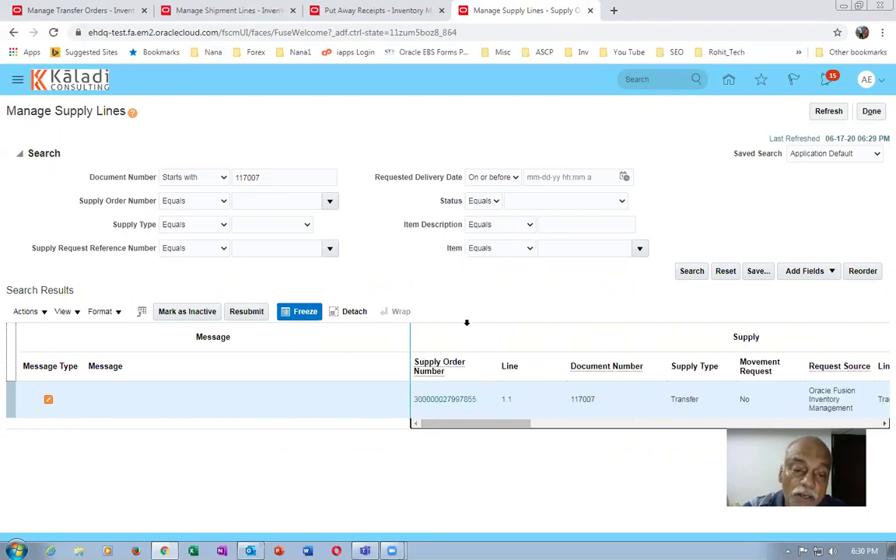